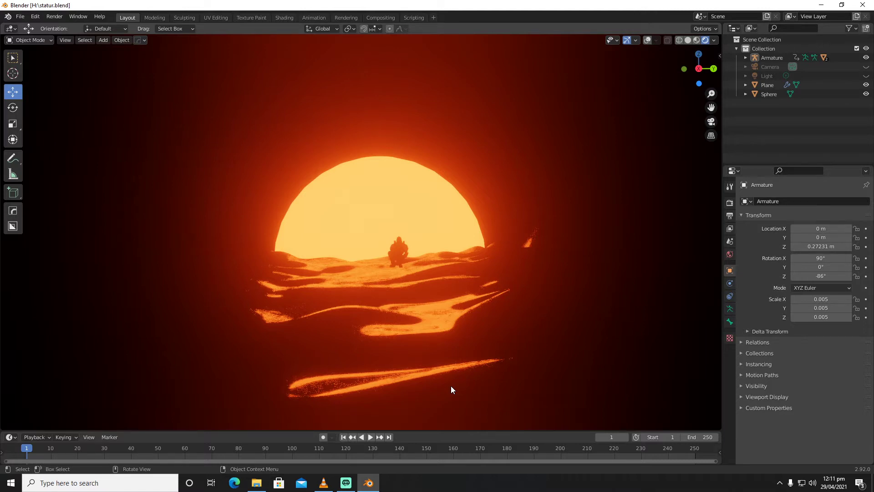
Step: Create a new General file and delete the default cube
mouse_move(428, 309)
middle_mouse_down()
mouse_move(412, 304)
mouse_move(443, 310)
mouse_move(414, 313)
mouse_move(425, 305)
middle_mouse_up()
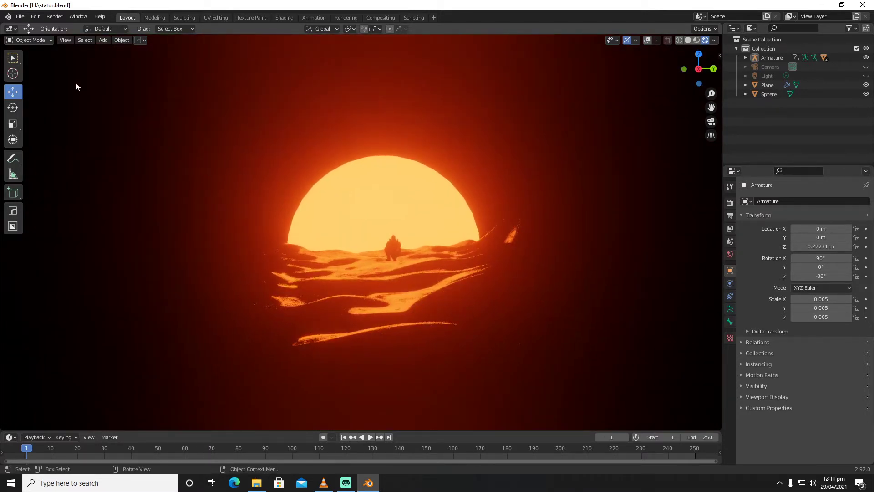
left_click(20, 17)
mouse_move(32, 26)
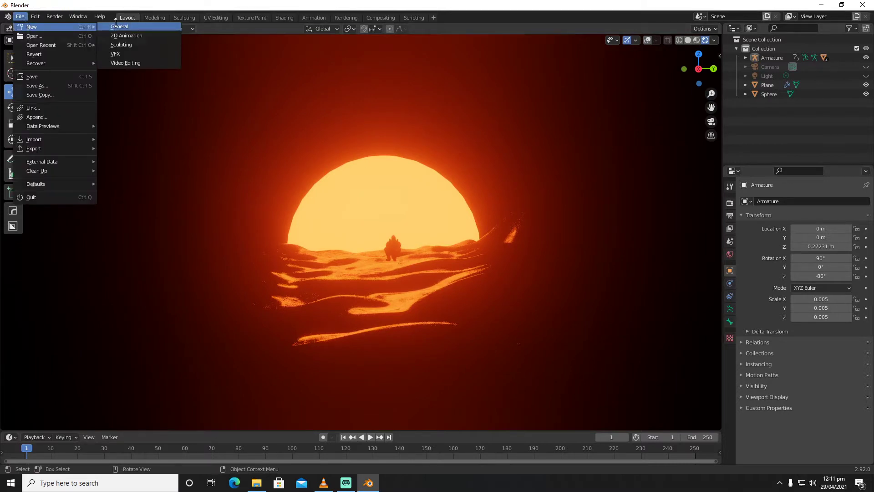
left_click(132, 26)
key("x")
left_click(394, 229)
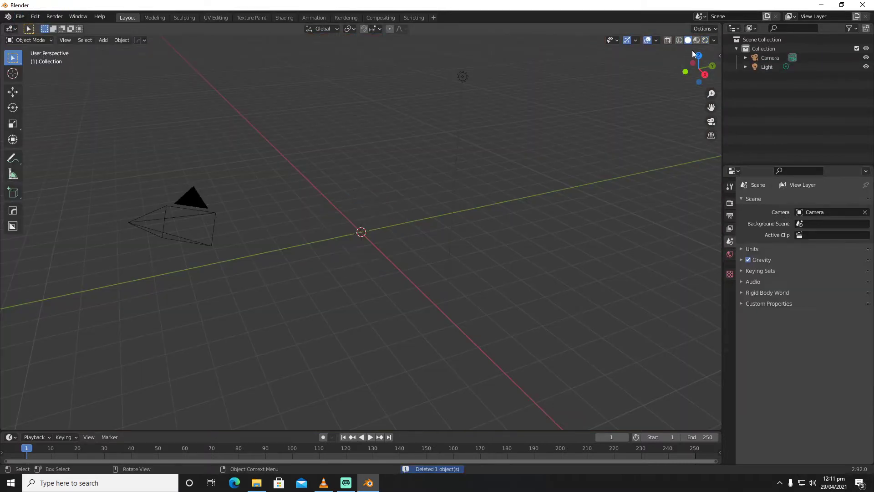
Step: Set the solid viewport shading to MatCap lighting and enable the Shadow and Cavity options
left_click(714, 40)
left_click(706, 85)
left_click(663, 225)
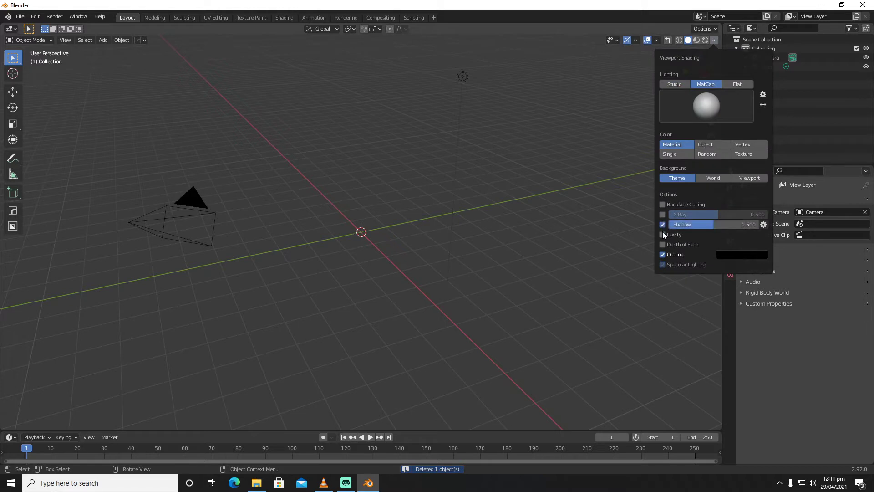
left_click(662, 234)
Step: Enable Bloom and Screen Space Reflections in the Eevee render settings
left_click(729, 202)
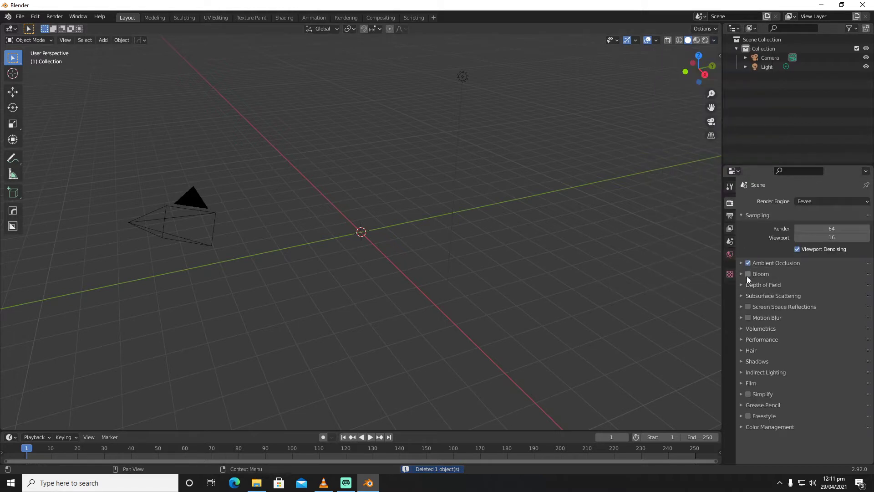
left_click(748, 273)
left_click(749, 306)
Step: Hide the camera in the viewport, add a mesh plane and scale it by a factor of 8
key("shift+a")
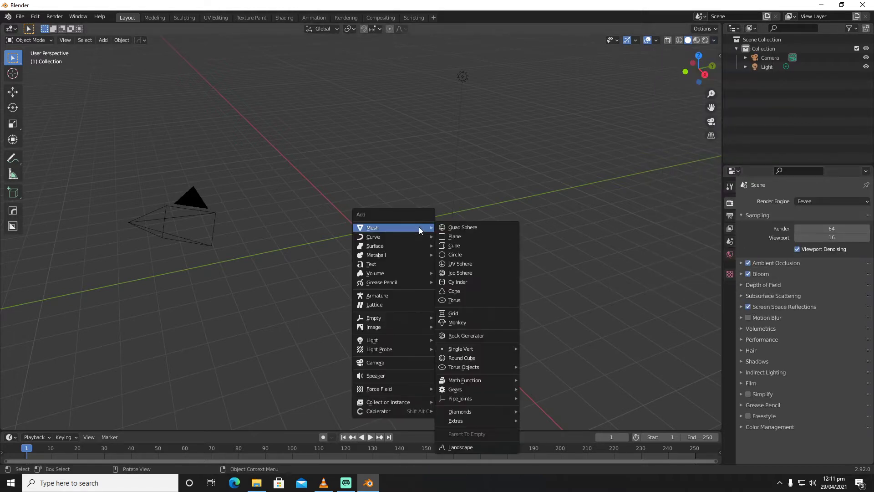
left_click(866, 58)
key("shift+a")
mouse_move(438, 220)
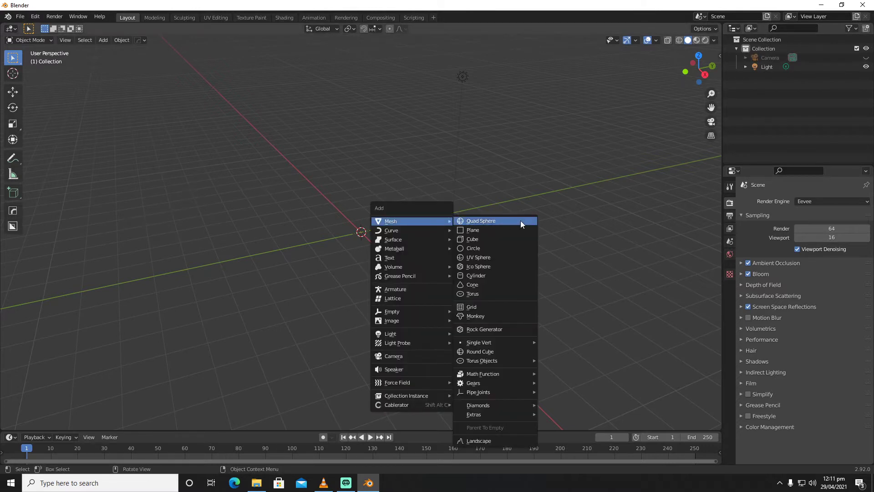
left_click(501, 234)
type("s")
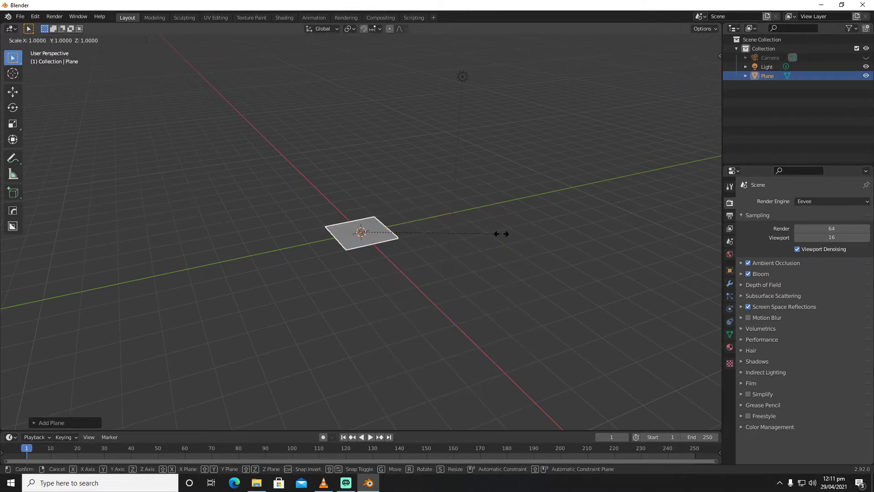
type("10")
key("Return")
Step: Set the Shortcut VUr display to dock at the Center and start it
left_click(720, 55)
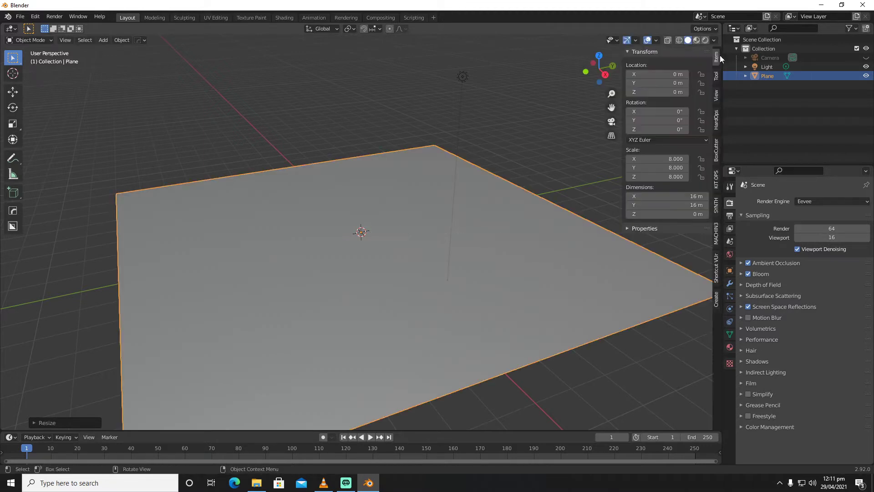
left_click(716, 262)
left_click(689, 80)
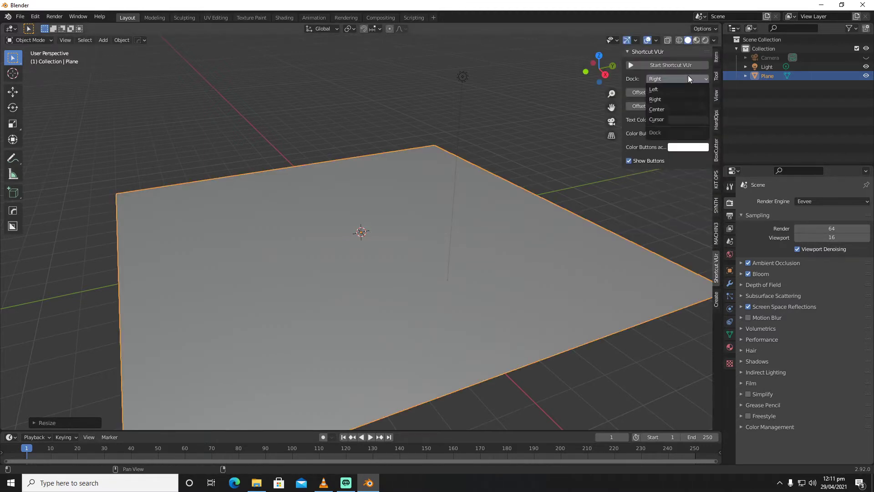
left_click(677, 110)
left_click(680, 65)
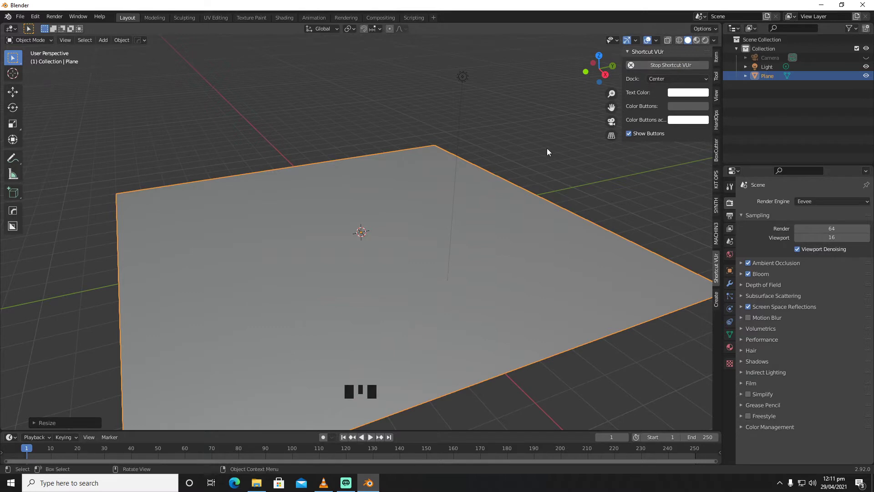
Step: Subdivide the plane in Edit Mode with 30 cuts, deselect everything and turn on proportional editing
middle_click_drag(547, 148, 529, 150)
key("Tab")
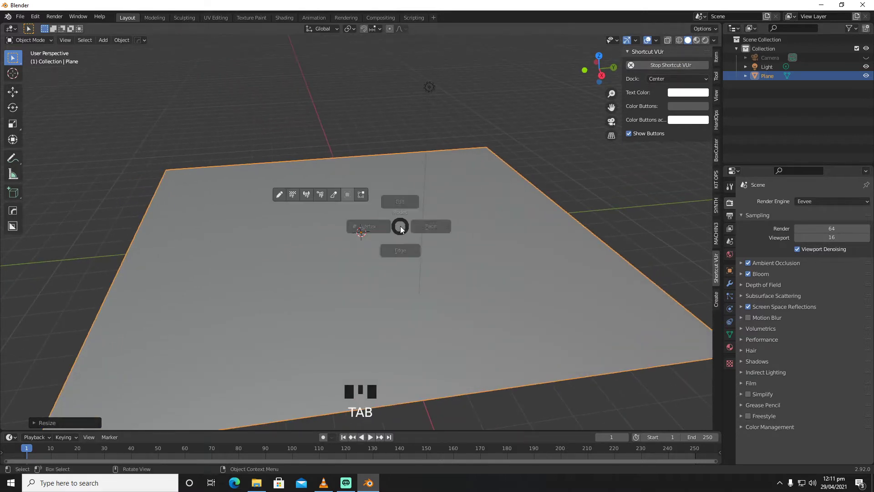
right_click(398, 188)
left_click(398, 188)
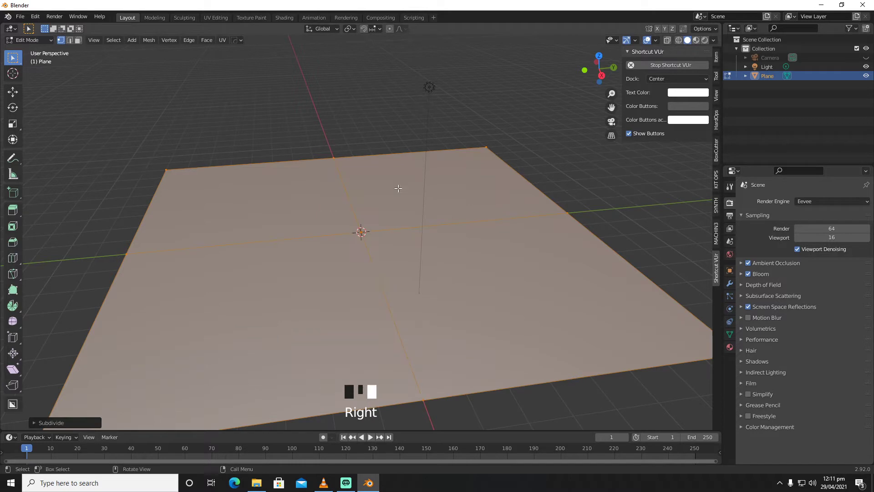
left_click(72, 424)
left_click(114, 360)
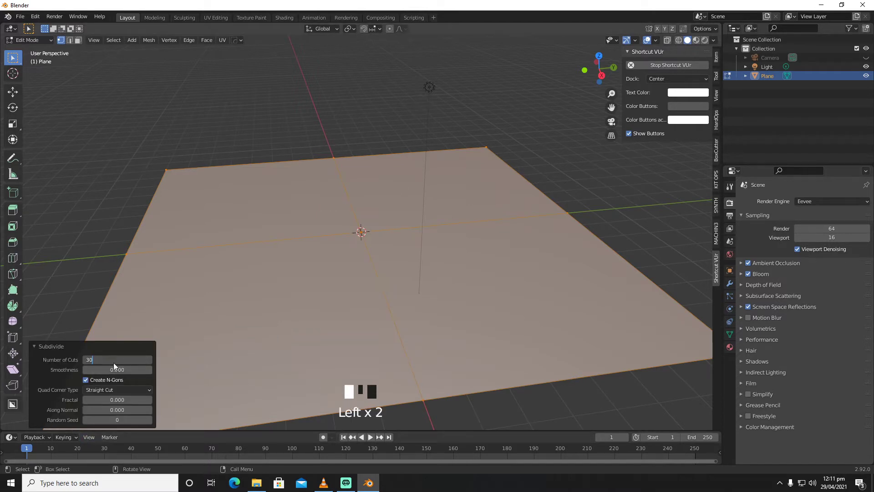
key("Return")
left_click(346, 125)
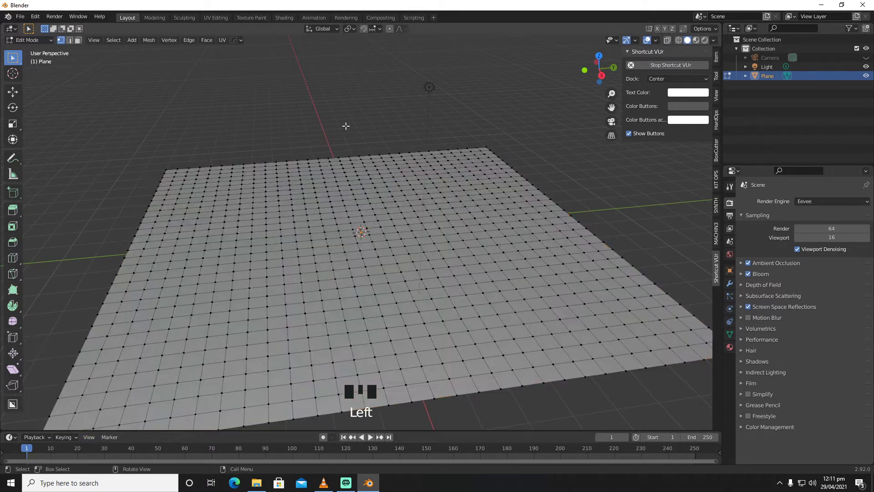
left_click(392, 31)
left_click(402, 30)
Step: Align the camera to a low view across the plane and refine its framing with walk navigation
middle_click_drag(494, 122, 436, 143)
scroll(477, 135, "up", 4)
key("ctrl+alt+KP_0")
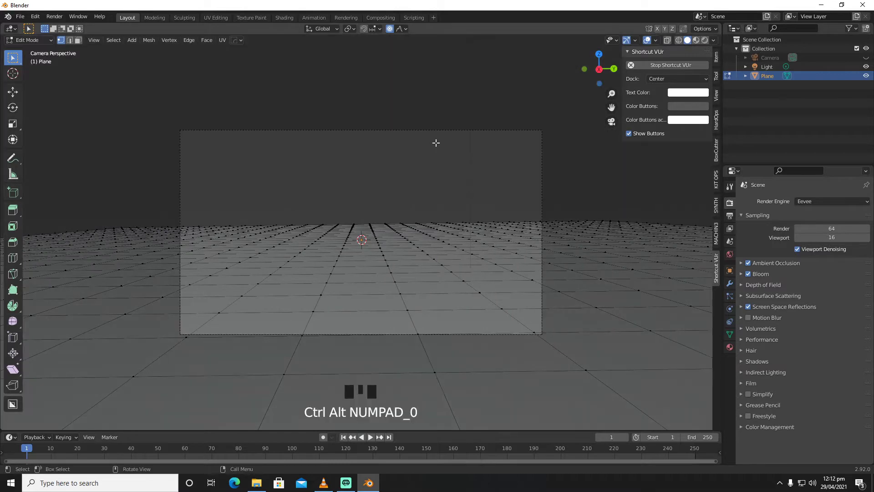
key("shift+grave")
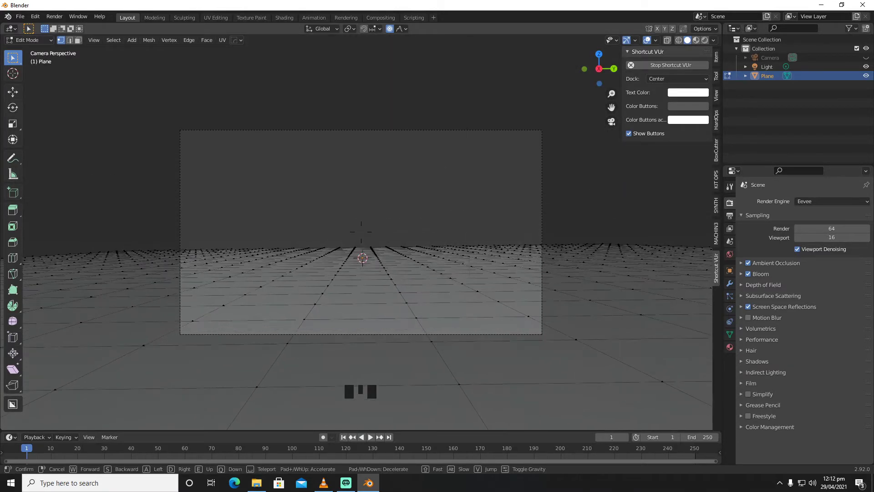
key("Return")
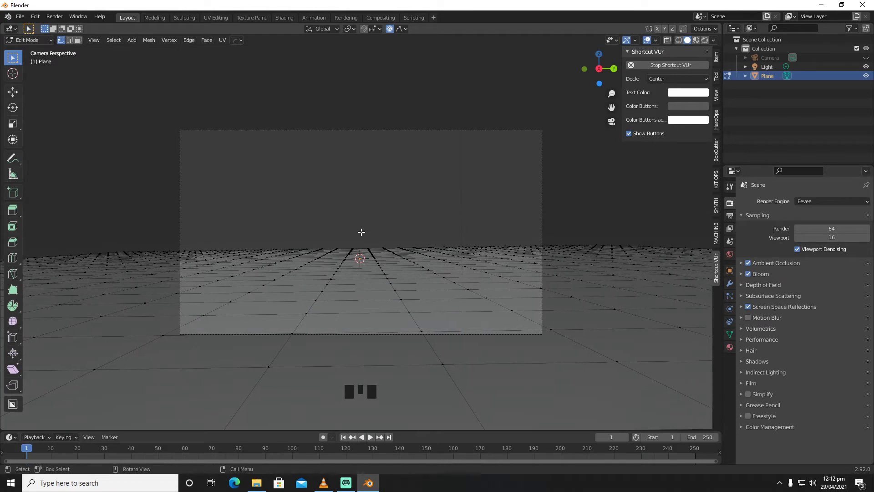
Step: Return to Object Mode, select the camera and set its focal length to 24 mm
left_click(761, 60)
left_click(770, 57)
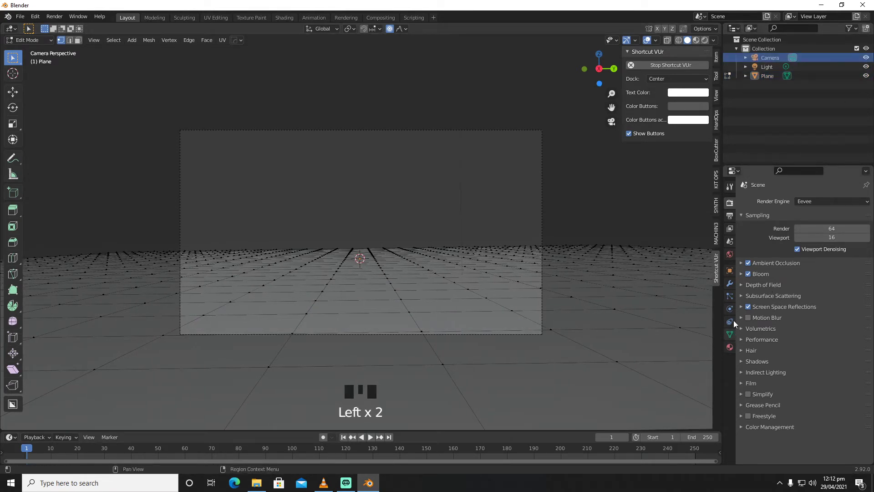
left_click(774, 57)
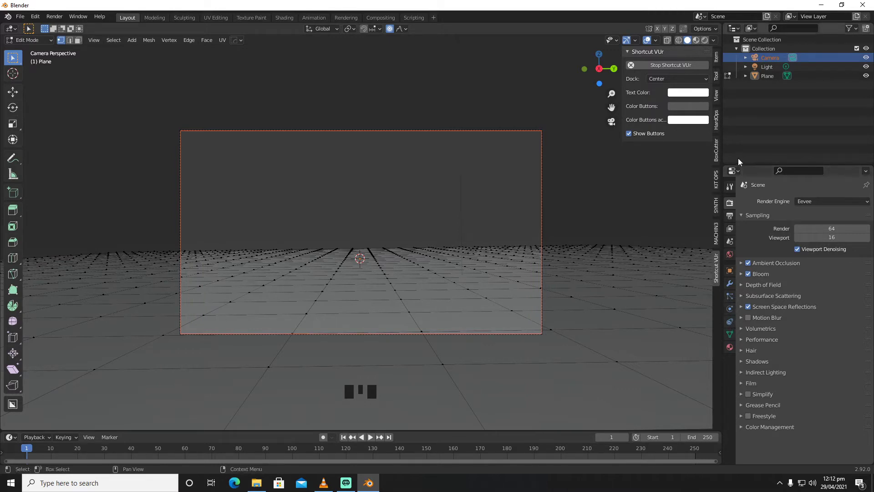
key("Tab")
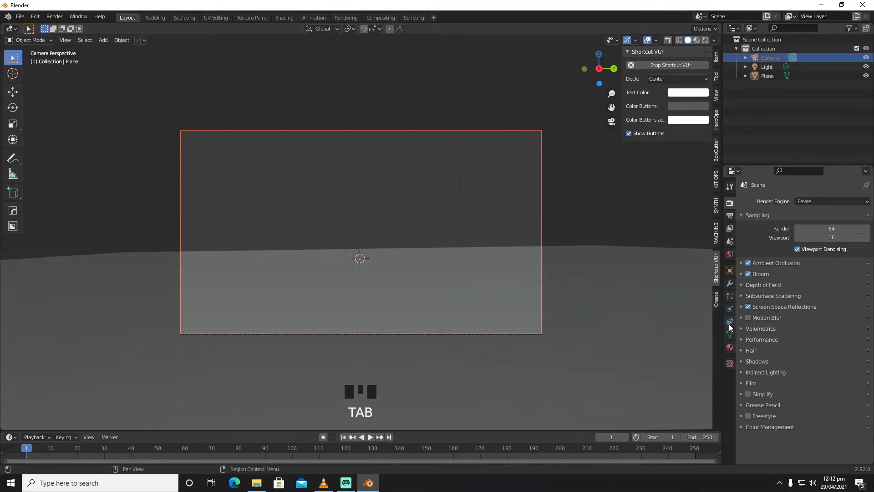
left_click(771, 58)
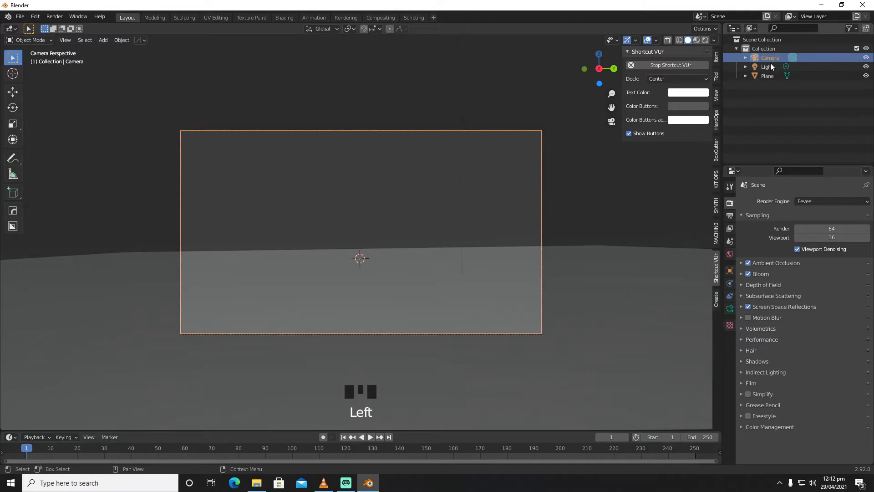
left_click(729, 309)
left_click_drag(825, 244, 811, 243)
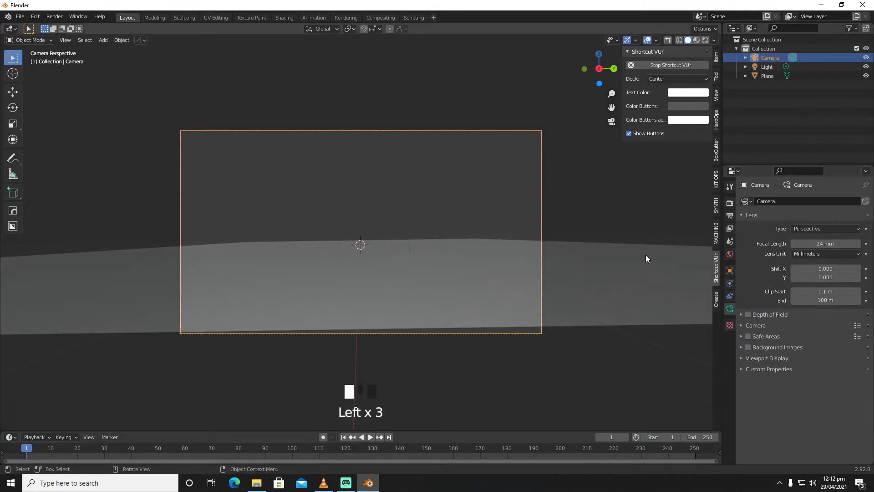
Step: Select the plane, enter Edit Mode and set the proportional editing falloff to Random
key("Tab")
middle_click_drag(584, 221, 526, 257)
scroll(592, 221, "down", 4)
left_click(494, 265)
key("Tab")
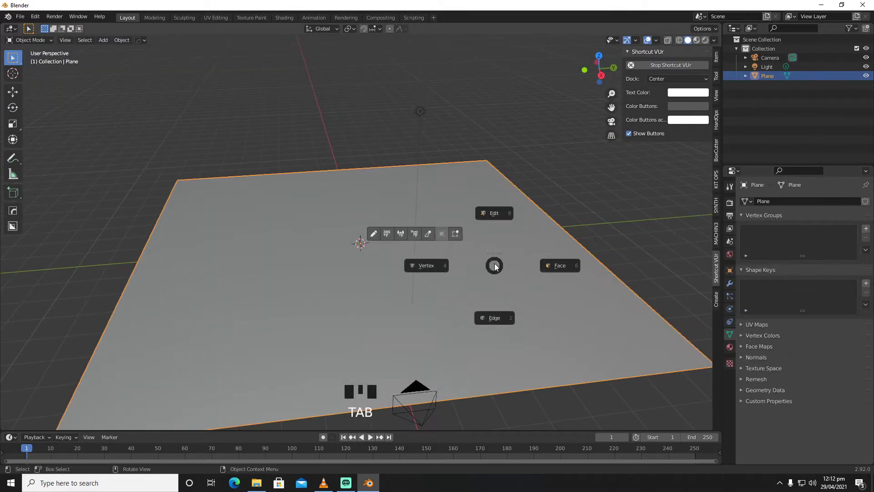
left_click(406, 28)
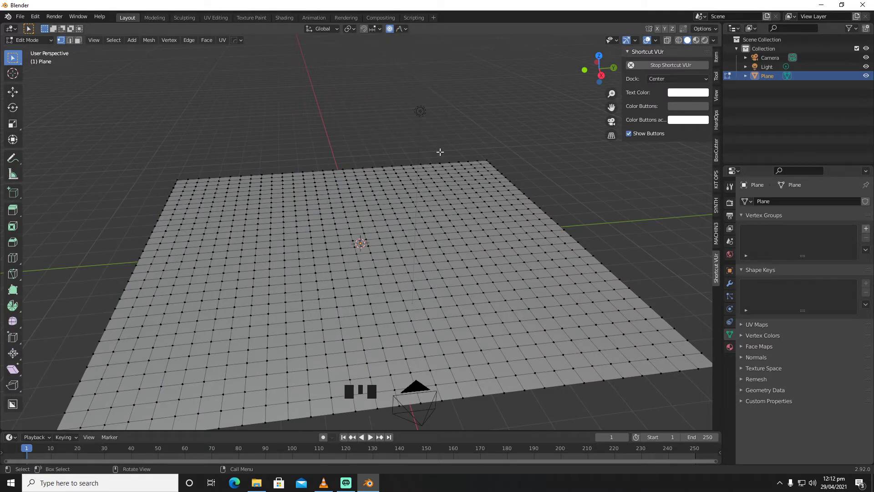
Step: Raise vertex patches at the plane's two far corners about 0.68 m along Z, with a proportional size of about 6.1
left_click_drag(440, 152, 518, 187)
left_click_drag(239, 164, 155, 221, "shift")
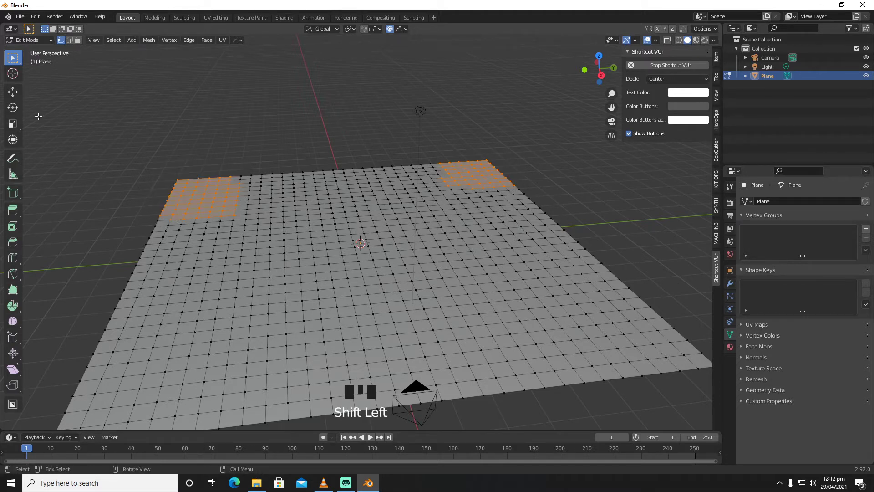
left_click(12, 92)
left_click_drag(322, 145, 316, 134)
scroll(318, 133, "down", 9)
scroll(316, 134, "down", 5)
scroll(316, 134, "down", 5)
scroll(316, 134, "up", 2)
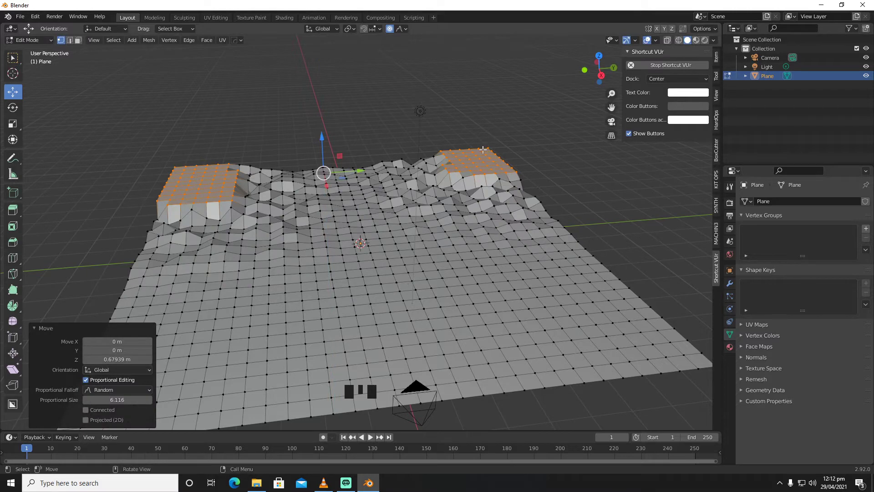
Step: Raise a small vertex patch on the far right corner about 0.99 m along Z, with a proportional size of 5.56
left_click_drag(482, 150, 467, 165)
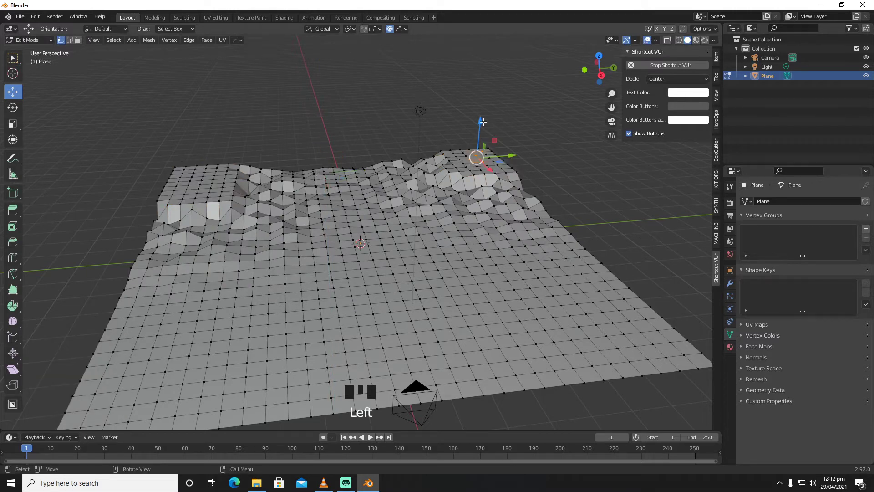
left_click_drag(482, 122, 481, 99)
scroll(481, 108, "up", 3)
scroll(480, 100, "down", 2)
scroll(481, 101, "up", 1)
scroll(480, 100, "down", 1)
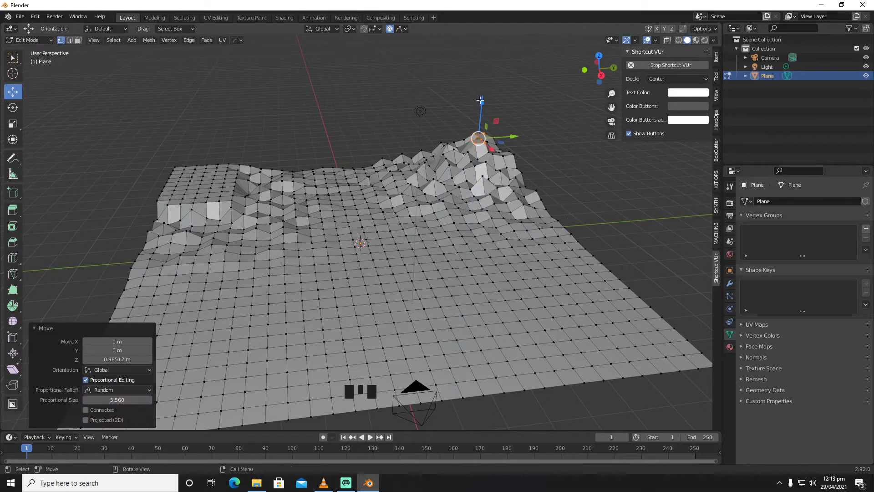
Step: Raise the middle of the far left corner patch about 0.86 m along Z and check the terrain through the camera
left_click(195, 177)
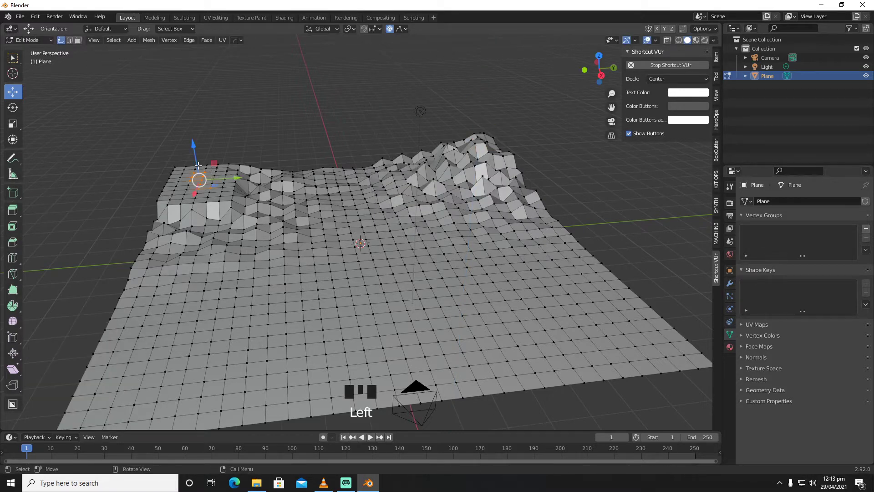
left_click_drag(195, 147, 194, 127)
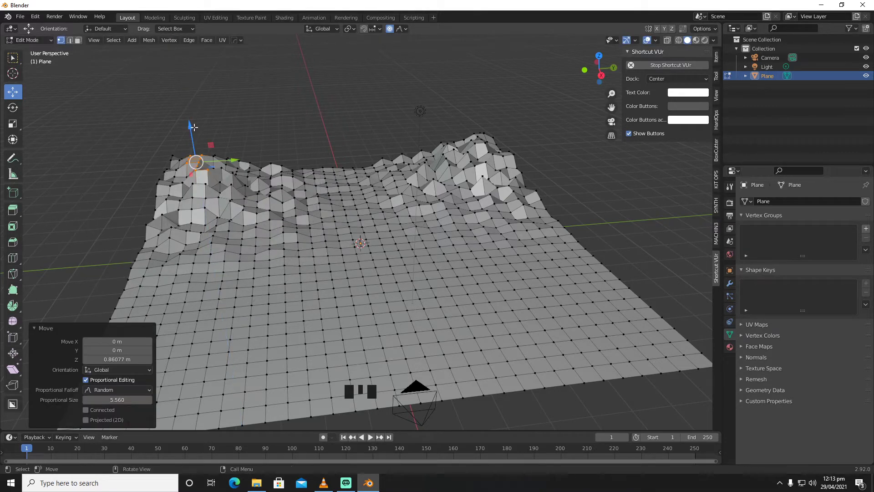
key("KP_0")
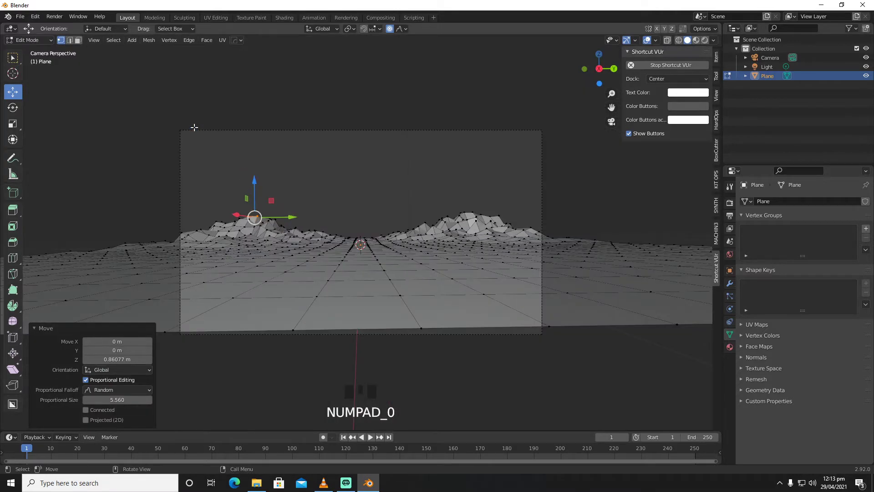
key("KP_0")
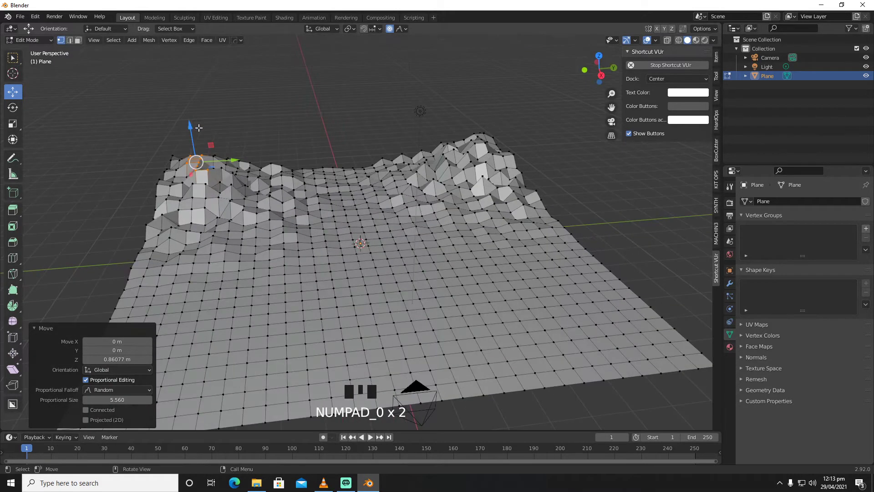
Step: Raise vertex patches near the middle of the plane's left and right edges about 0.57 m along Z, with a proportional size of about 6.73
left_click_drag(506, 235, 583, 265)
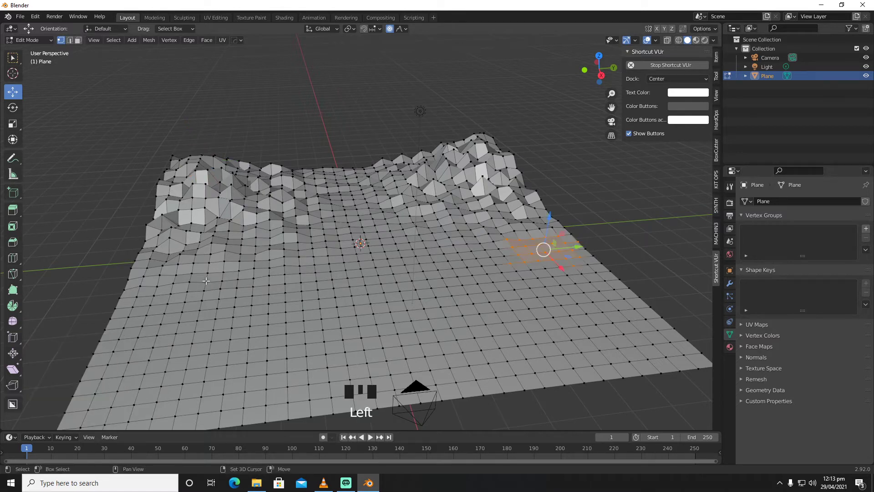
left_click_drag(198, 269, 123, 300, "shift")
key("KP_0")
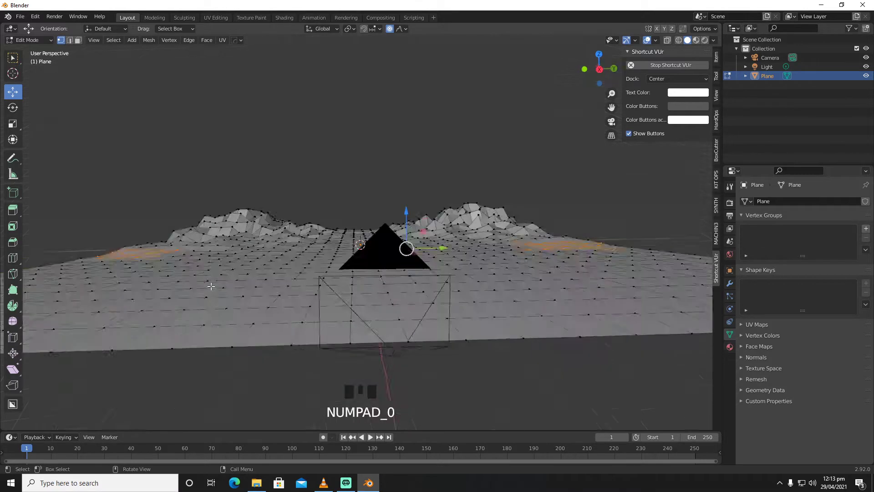
left_click_drag(404, 212, 405, 190)
scroll(406, 190, "down", 3)
scroll(405, 190, "up", 3)
scroll(404, 189, "down", 2)
key("KP_0")
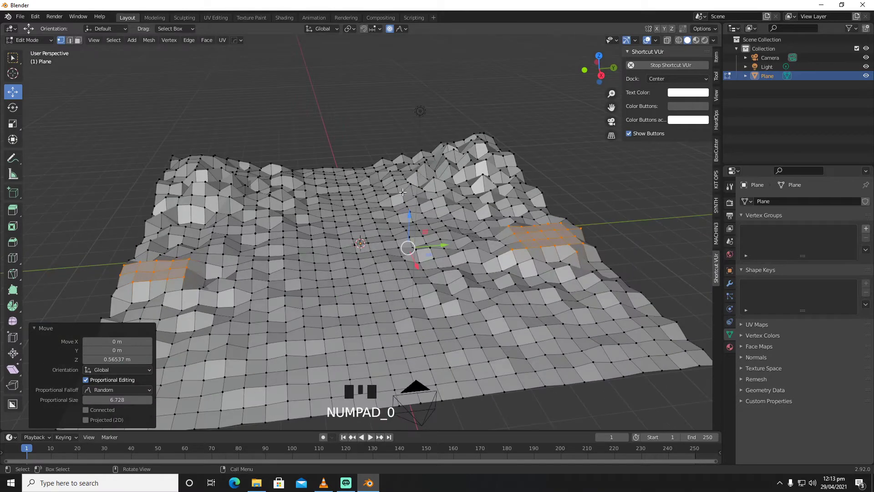
Step: Raise the middle of the right edge patch about 0.85 m along Z, with a proportional size of about 3.45
left_click(546, 226)
left_click_drag(548, 204, 550, 179)
scroll(549, 188, "down", 1)
scroll(549, 188, "up", 8)
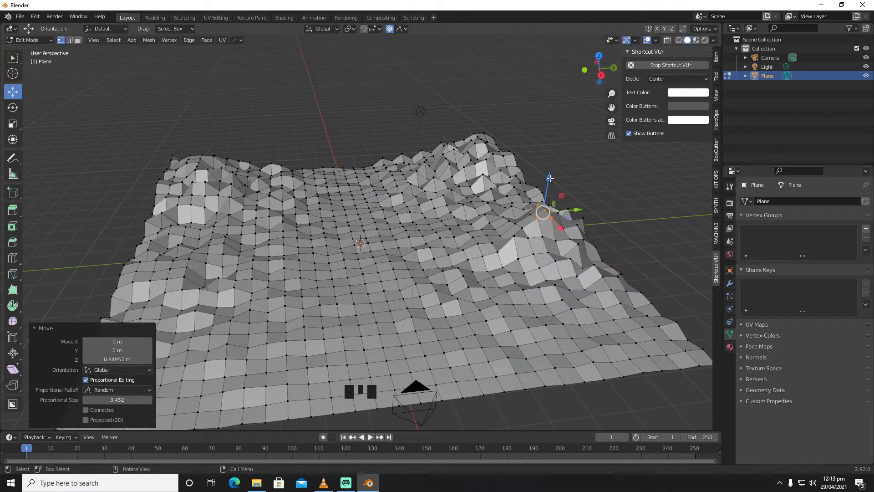
Step: Raise the middle of the left edge patch about 0.73 m along Z with a proportional size of about 2.59, and check it through the camera
left_click(149, 284)
left_click_drag(160, 248, 155, 222)
scroll(155, 229, "up", 4)
scroll(155, 222, "down", 1)
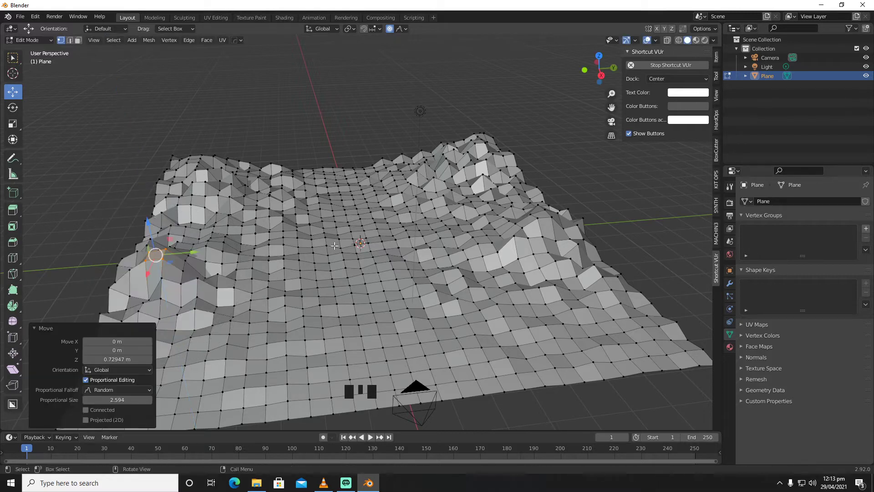
key("KP_0")
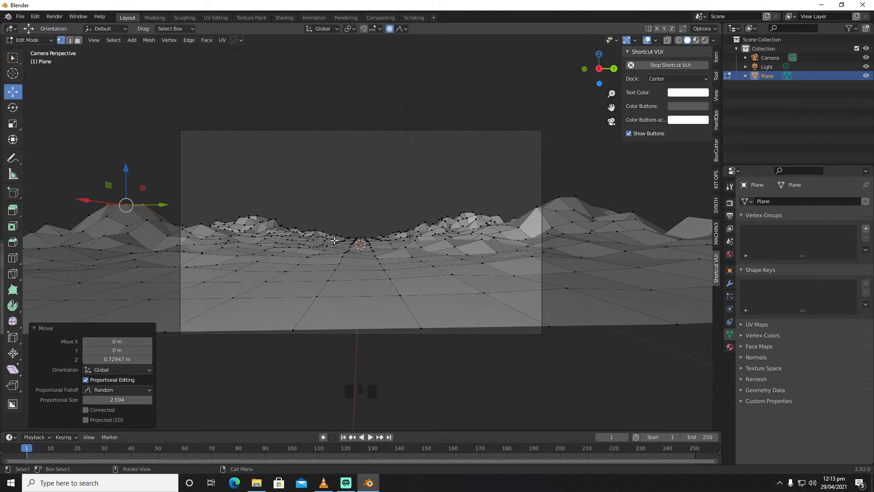
Step: Return to Object Mode, add a level 2 Subdivision modifier to the plane and show its settings
key("Tab")
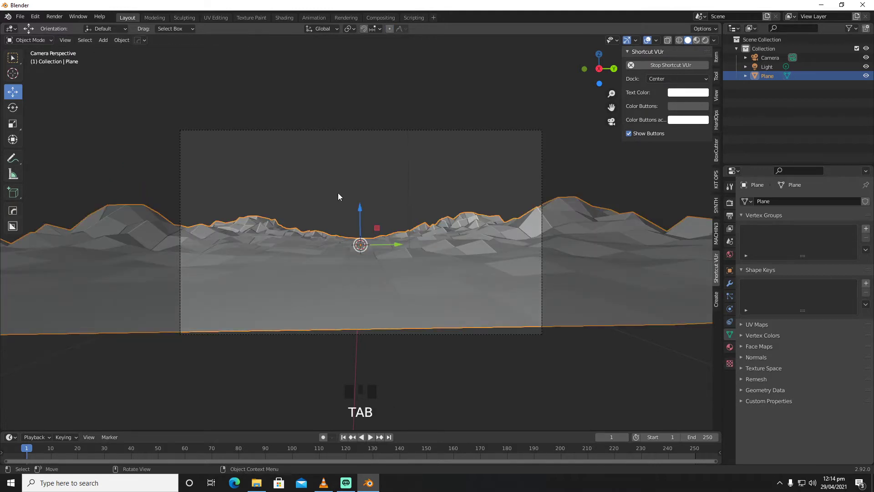
right_click(338, 193)
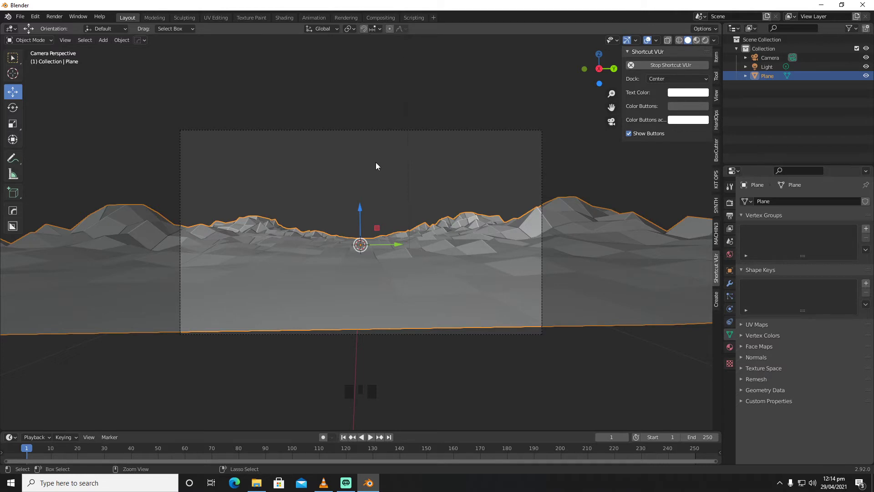
key("ctrl+2")
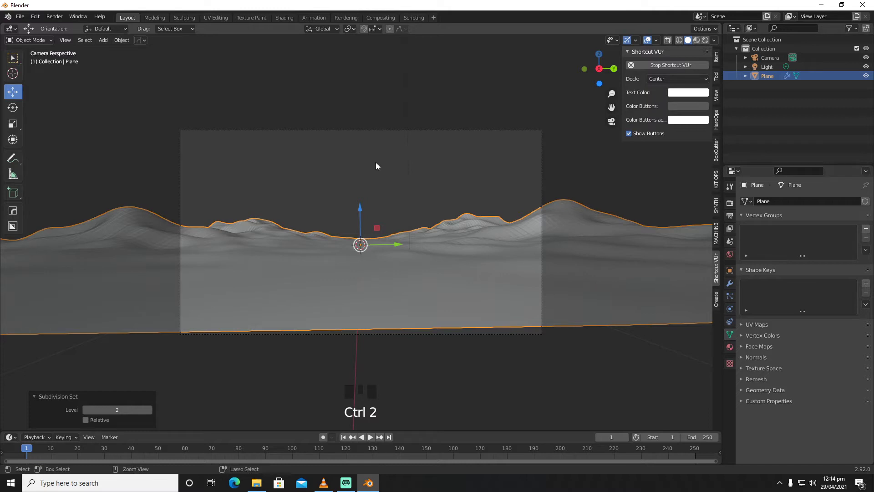
left_click(729, 283)
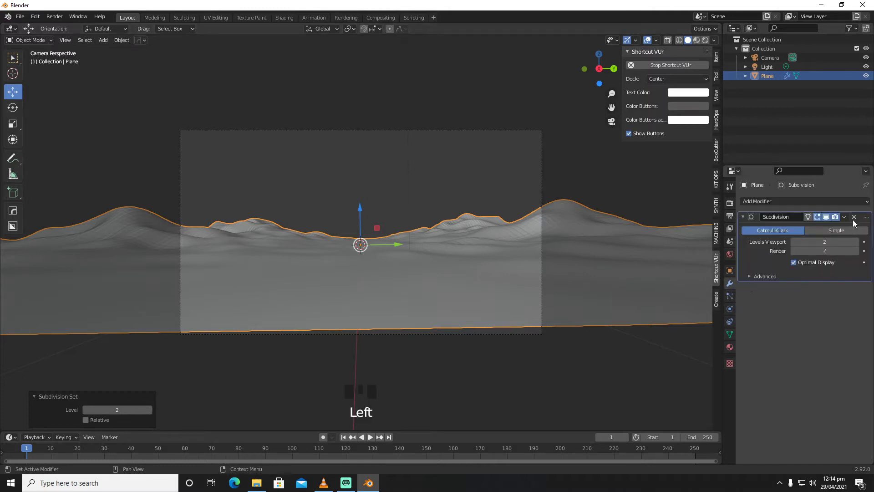
Step: In Edit Mode, raise the two distant hills in the camera view into peaks along Z, the right one by about 2.22 m
key("Tab")
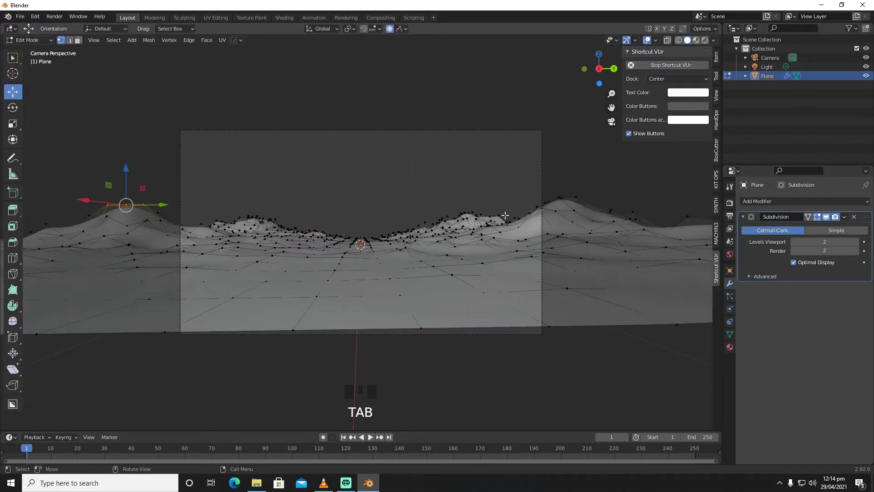
middle_click_drag(487, 205, 488, 208)
scroll(487, 208, "down", 3)
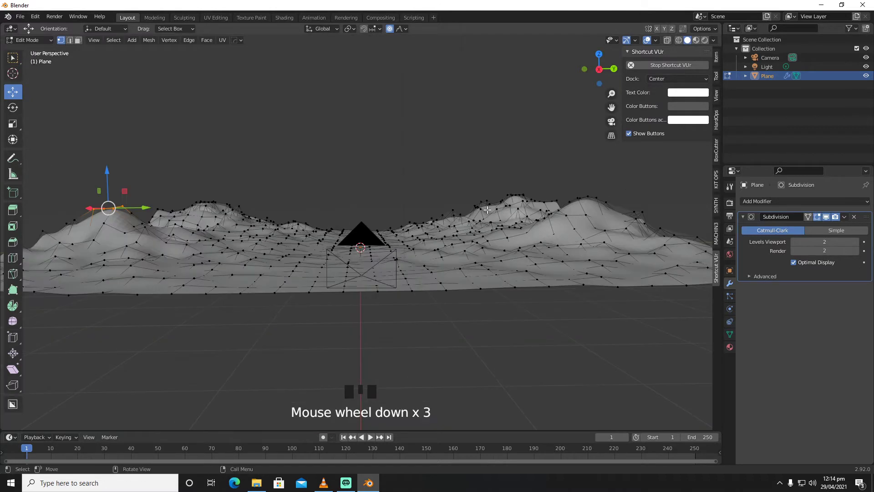
key("KP_0")
left_click_drag(470, 208, 452, 223)
left_click_drag(465, 181, 472, 141)
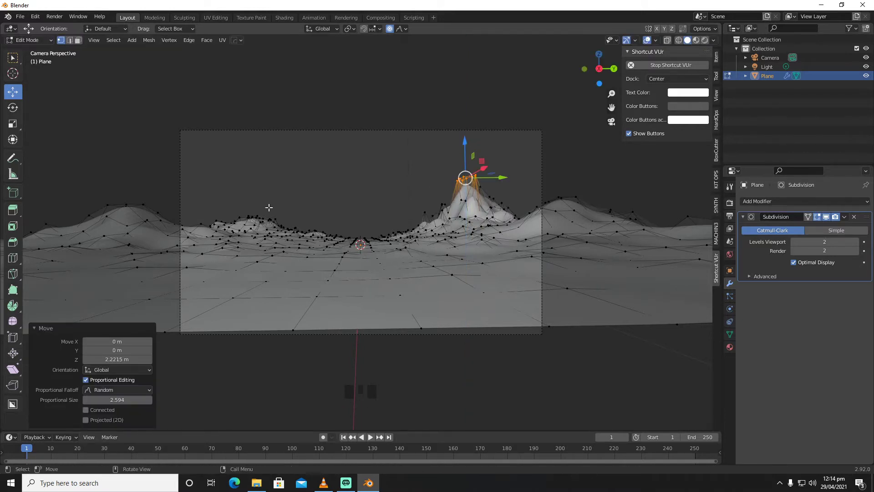
left_click_drag(270, 209, 243, 224)
left_click_drag(261, 187, 262, 148)
Step: Raise small vertex patches on both sides of the central valley along Z, the right one by about 0.31 m
left_click_drag(327, 228, 319, 235)
left_click_drag(320, 201, 322, 182)
left_click_drag(321, 188, 321, 192)
left_click_drag(403, 226, 396, 240)
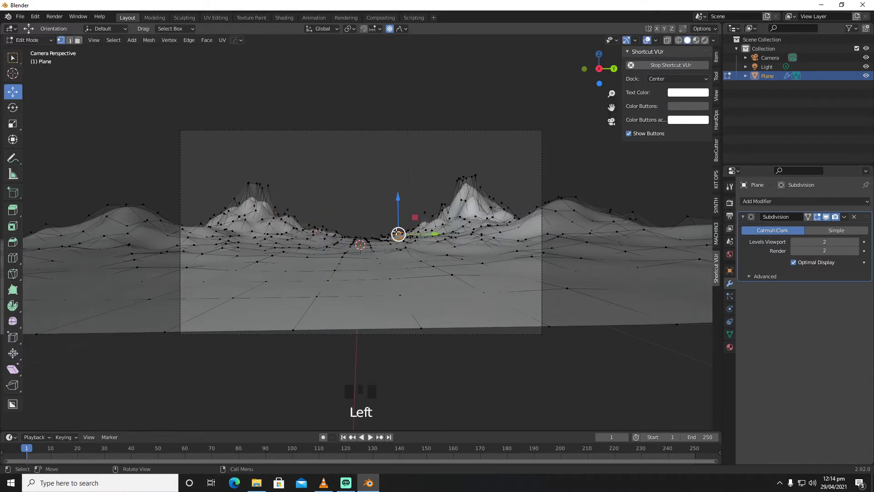
left_click_drag(399, 203, 399, 195)
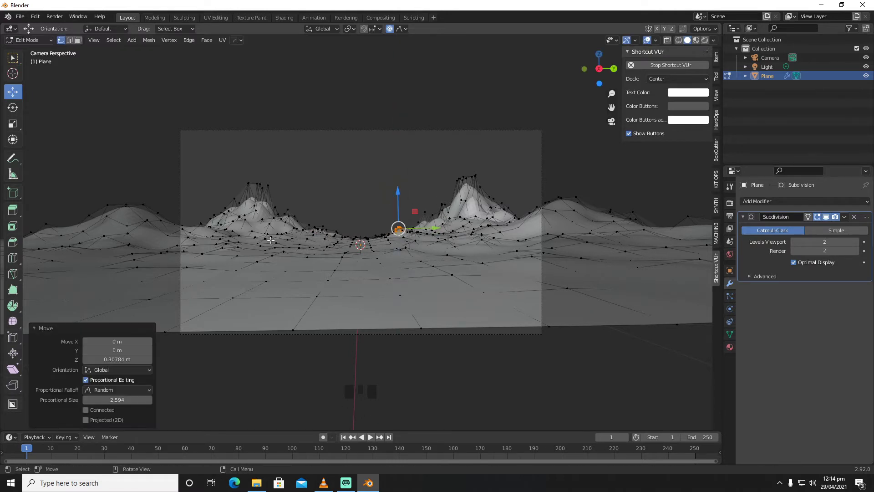
Step: Raise vertices near the camera frame's left and right edges about 0.30 m and 0.25 m along Z, with a proportional size of 1
left_click(214, 246)
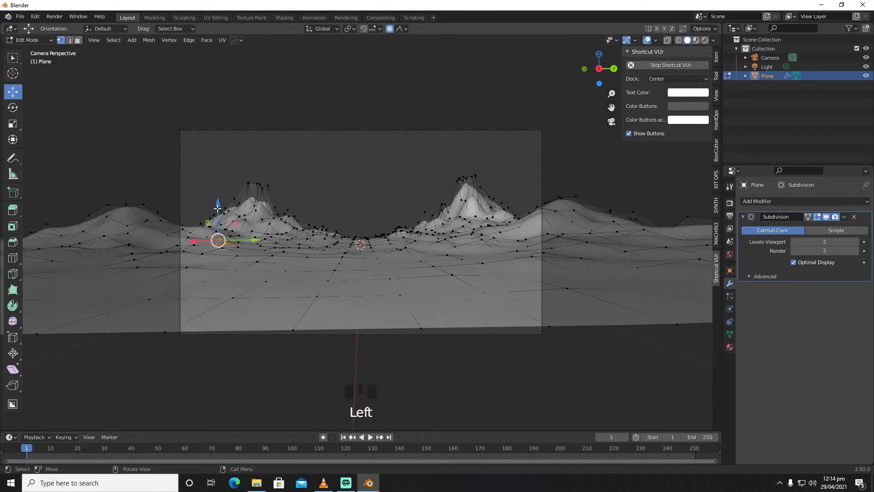
left_click_drag(218, 208, 221, 190)
left_click_drag(163, 288, 188, 203)
scroll(187, 218, "down", 4)
scroll(188, 218, "up", 14)
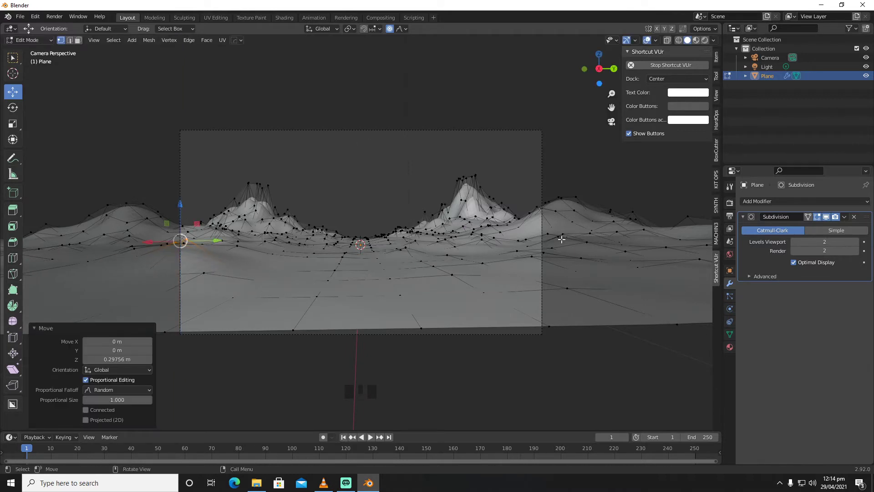
left_click(538, 251)
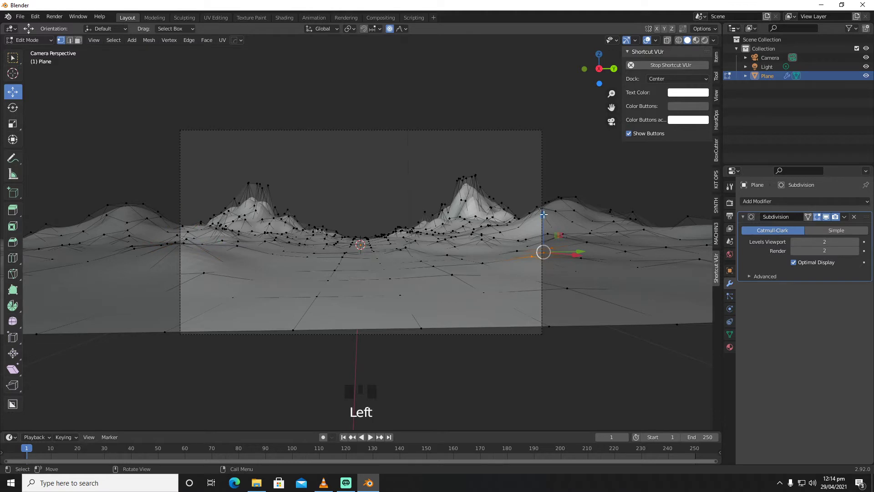
left_click_drag(544, 214, 543, 188)
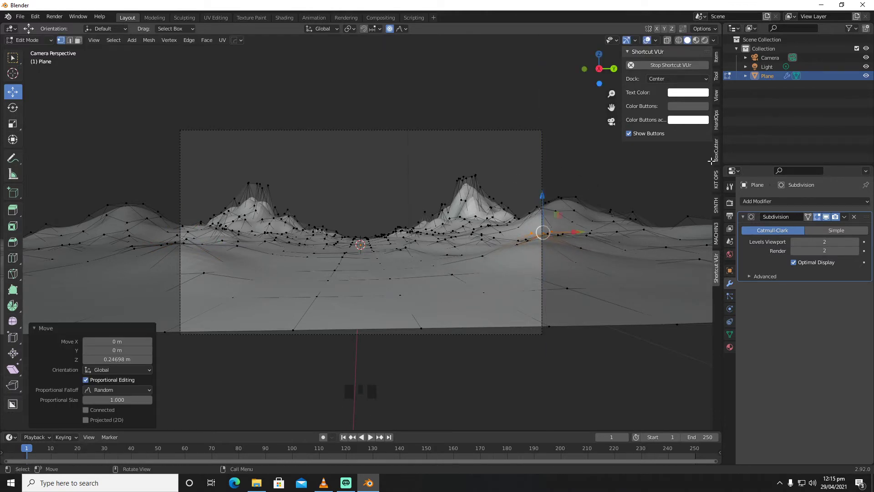
Step: Leave Edit Mode, select the camera and set its focal length to 37 mm
left_click(774, 58)
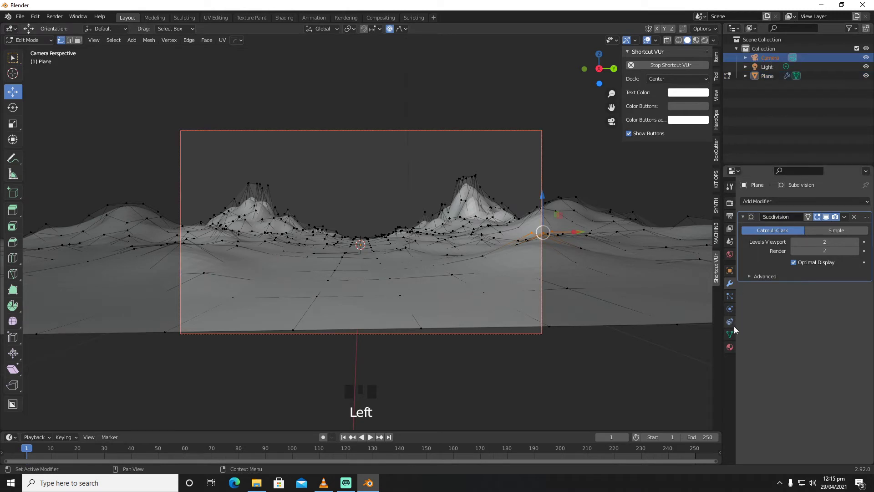
key("Tab")
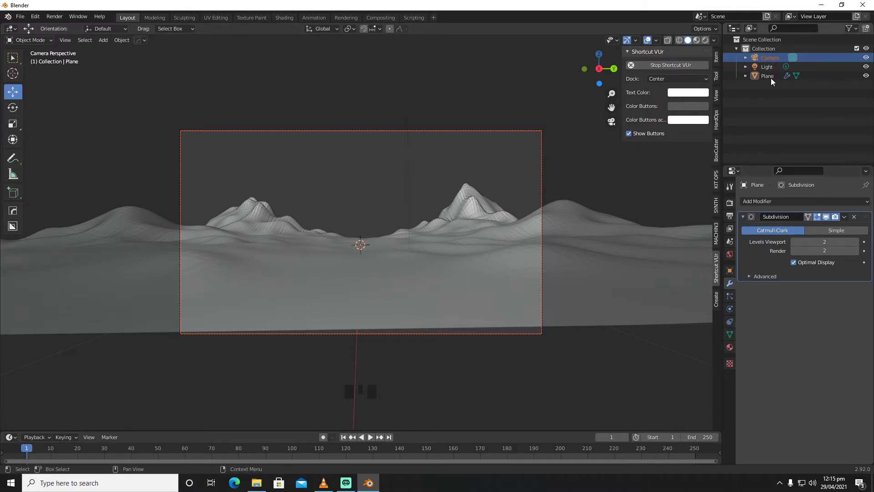
left_click(766, 57)
left_click(730, 309)
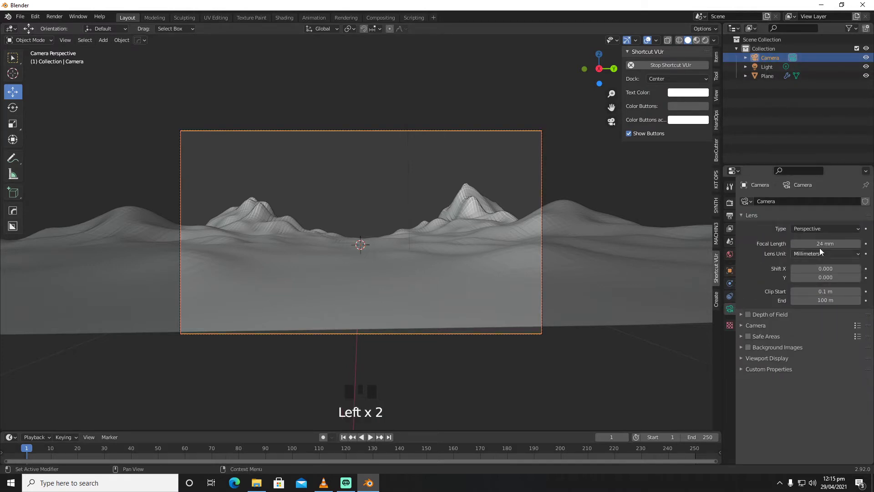
mouse_move(826, 244)
left_mouse_down()
mouse_move(854, 244)
mouse_move(843, 244)
left_mouse_up()
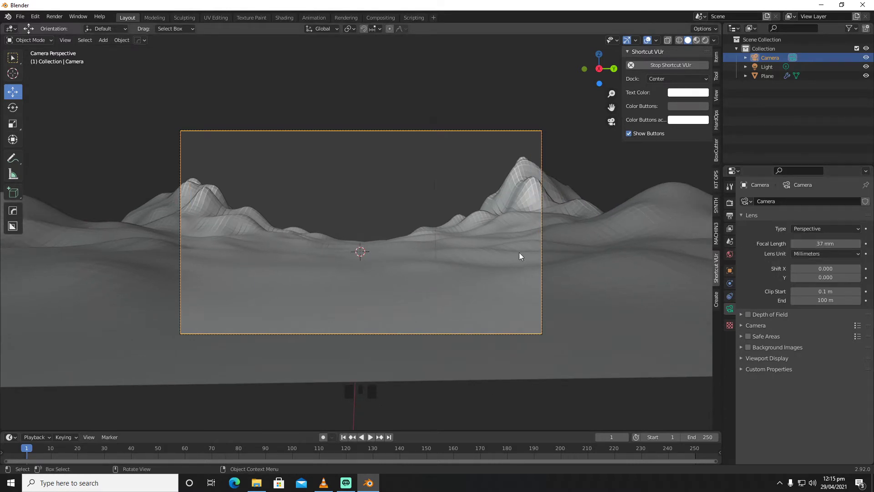
Step: Switch to the Shading workspace and show the camera view in Rendered shading
left_click(706, 40)
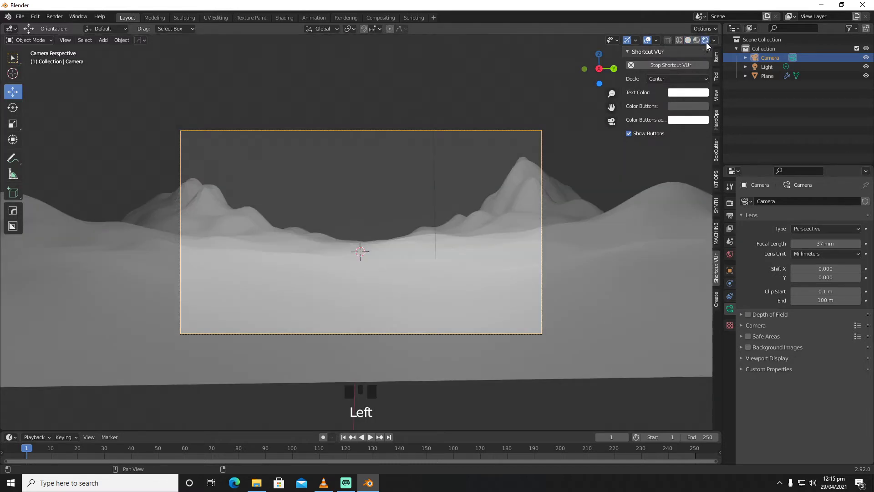
left_click(289, 17)
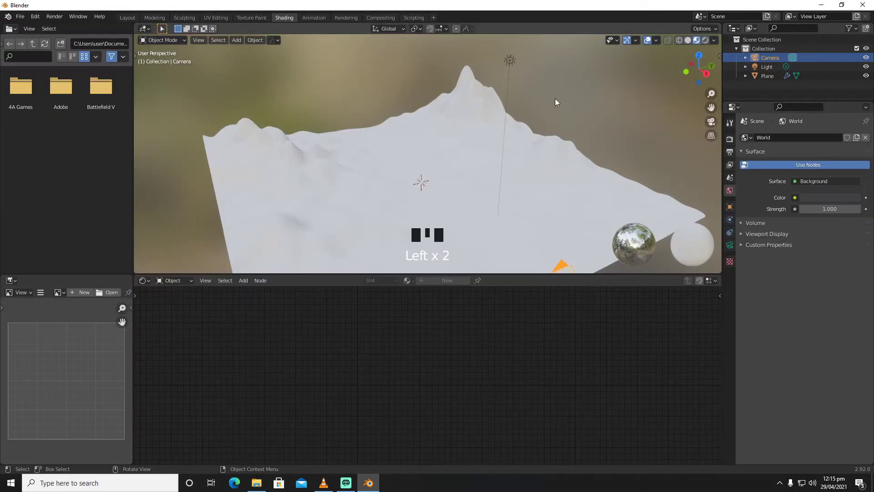
key("KP_0")
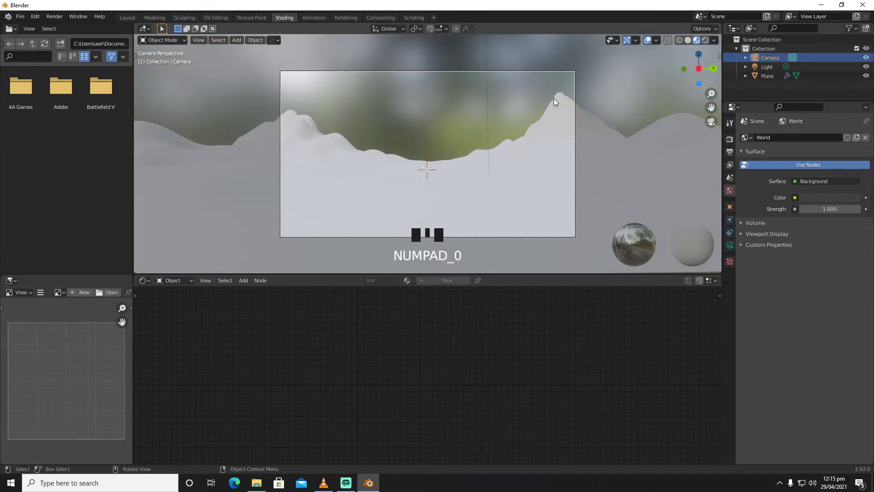
left_click(706, 40)
Step: Create a new material on the plane and add a Musgrave Texture node beside the Principled BSDF
left_click(459, 269)
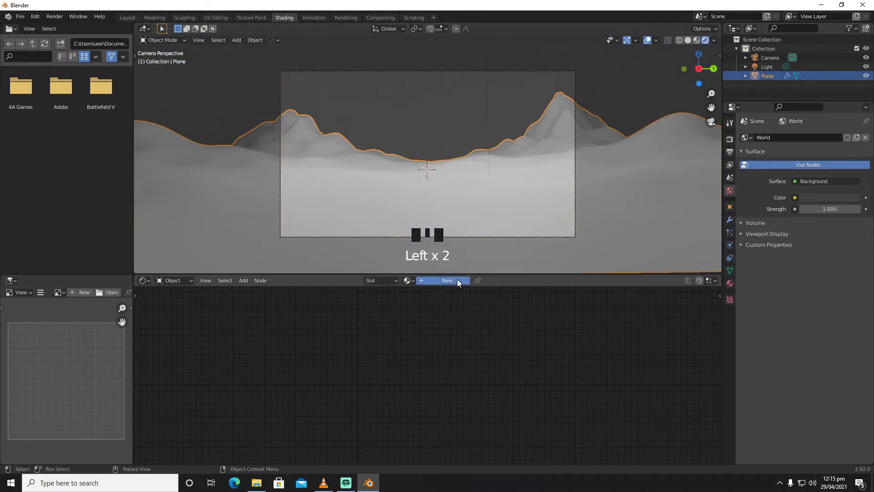
left_click(457, 279)
key("shift+a")
left_click(335, 340)
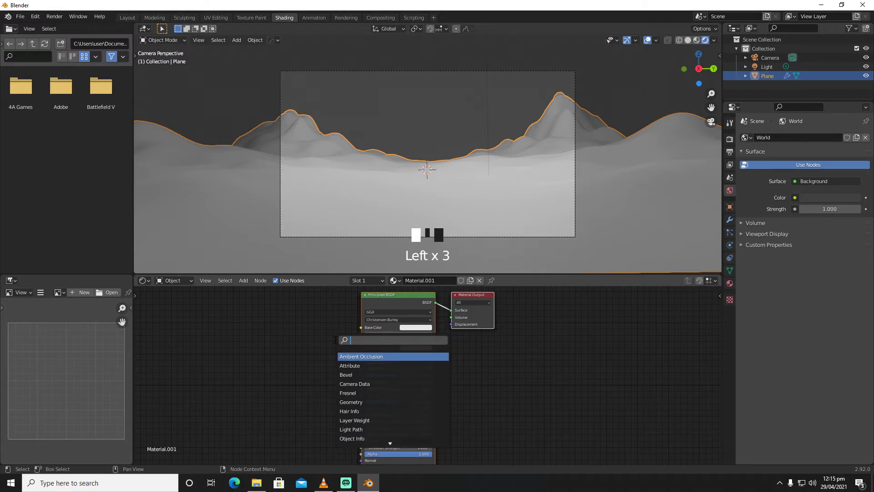
type("mushg")
key("BackSpace")
key("BackSpace")
type("g")
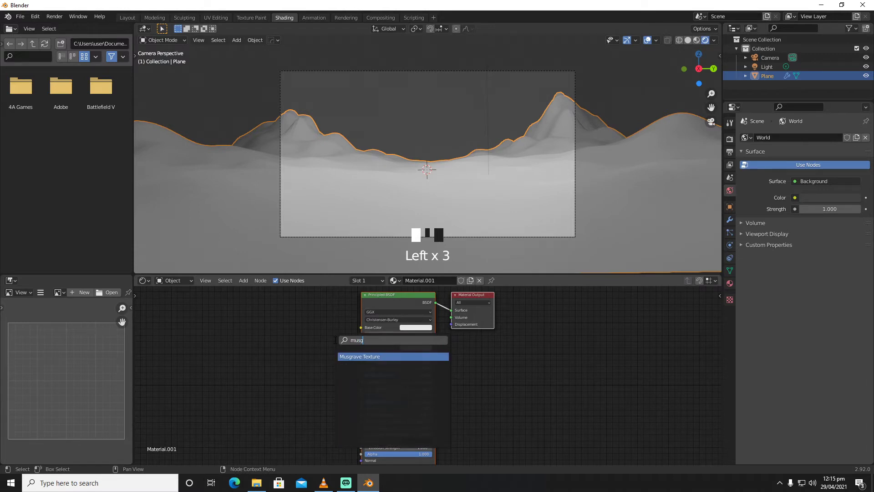
left_click(353, 356)
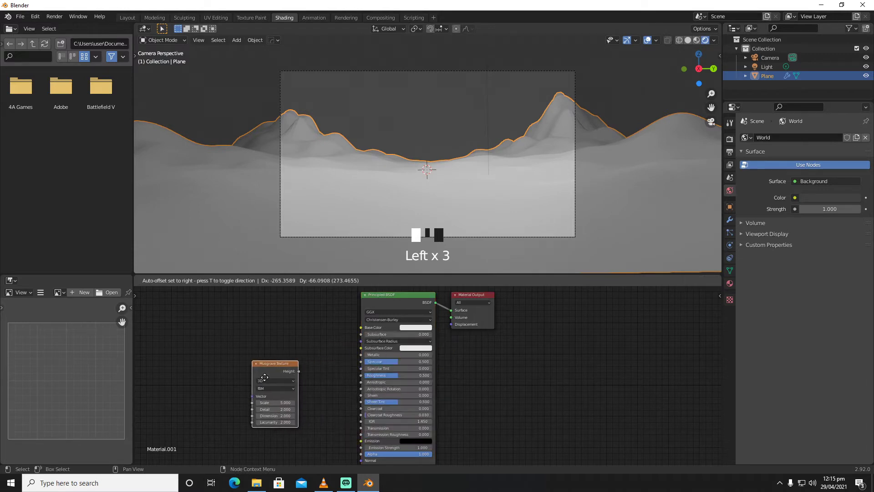
left_click(301, 376)
Step: Add a ColorRamp node between the Musgrave Texture and the Principled BSDF
key("shift+a")
left_click(291, 366)
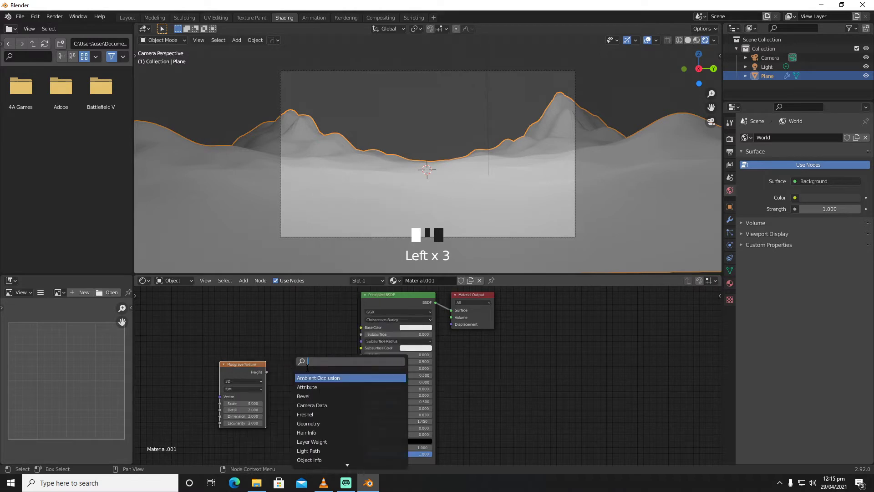
type("col,o")
key("BackSpace")
key("BackSpace")
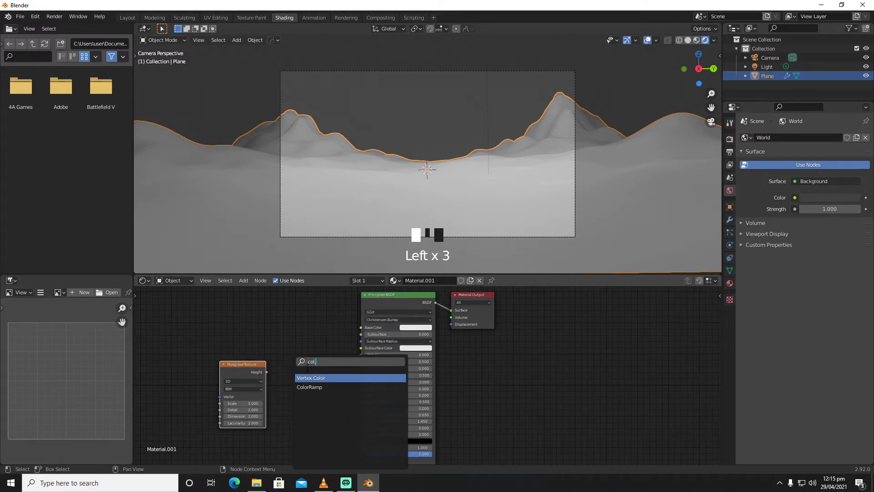
left_click(315, 385)
left_click(303, 365)
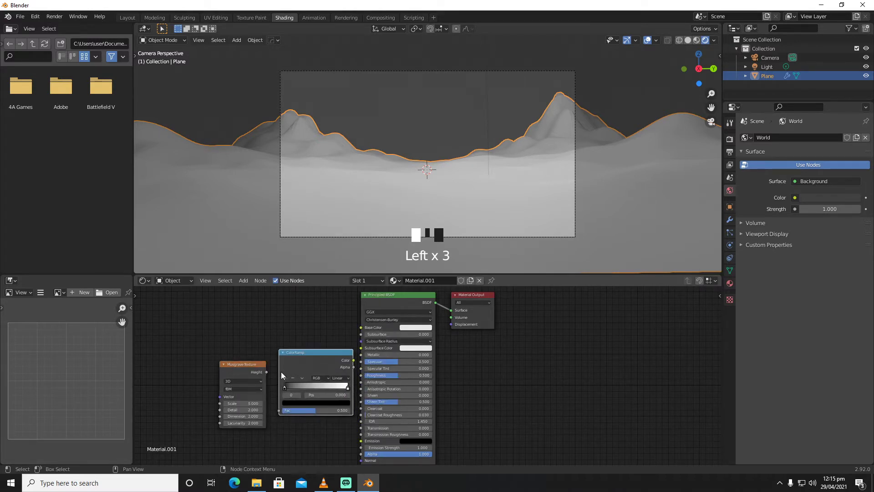
Step: Connect the Musgrave Height to the ColorRamp Fac and the ColorRamp Color to the Principled BSDF Roughness
left_click_drag(267, 372, 278, 410)
left_click(352, 360)
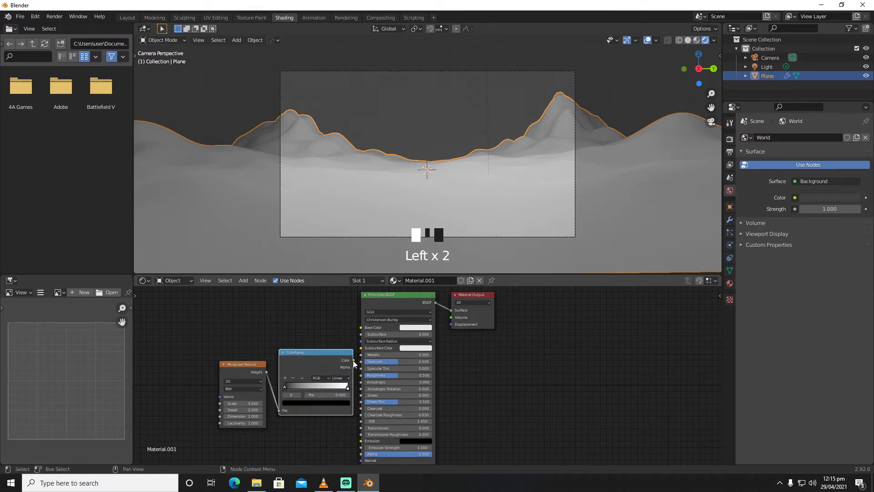
mouse_move(352, 360)
left_mouse_down()
mouse_move(358, 372)
mouse_move(342, 351)
mouse_move(361, 375)
left_mouse_up()
left_click(362, 377)
Step: Set the Principled BSDF base color to black and the Musgrave Texture's Detail to 16 and Dimension to 0
left_click(416, 327)
left_click_drag(454, 242, 453, 290)
left_click_drag(246, 410, 219, 416)
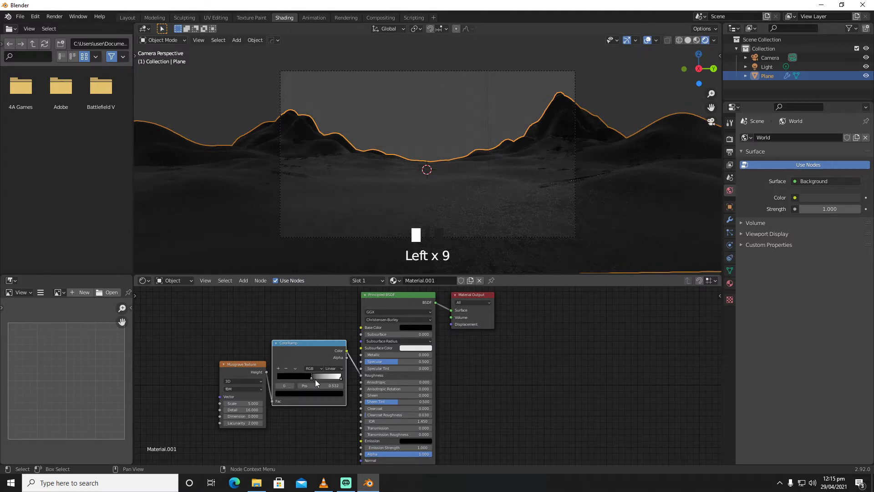
Step: Move the ColorRamp's black stop to position 0.545
left_click_drag(317, 379, 316, 379)
Step: Add a UV sphere and move it in the negative X direction to the far side of the terrain
key("shift+a")
mouse_move(441, 136)
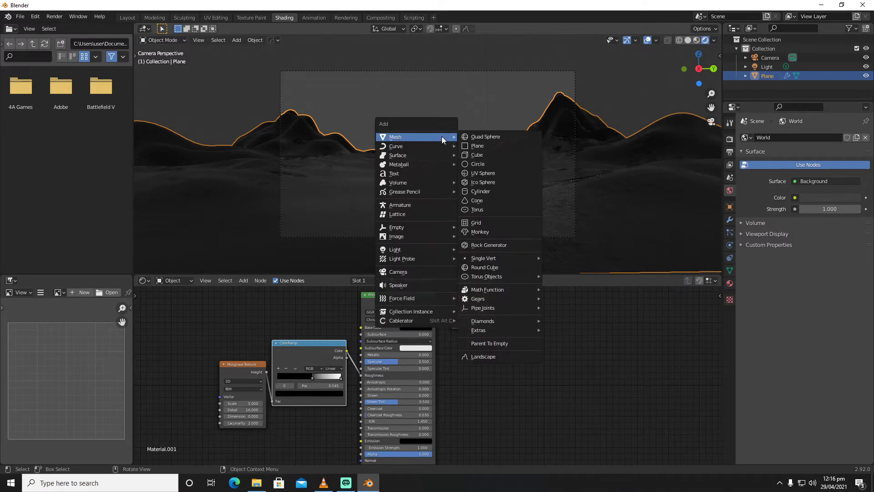
left_click(498, 171)
middle_click_drag(457, 150, 499, 169)
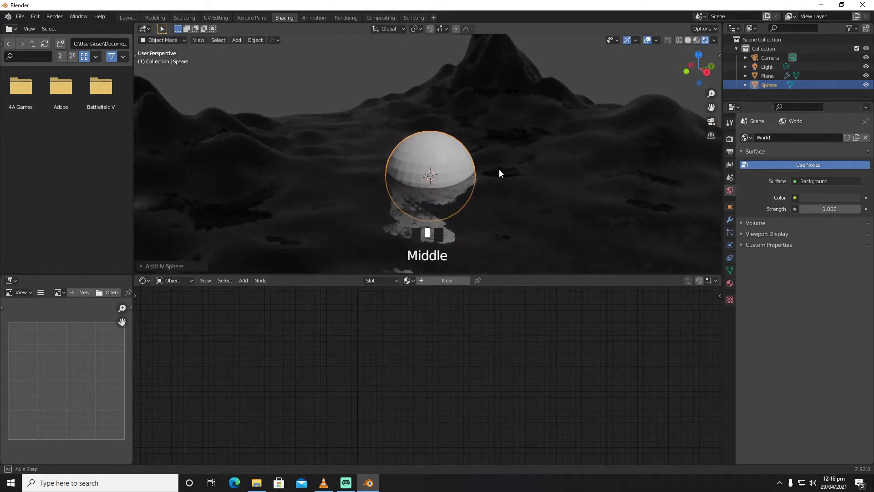
scroll(514, 166, "down", 5)
key("g")
key("x")
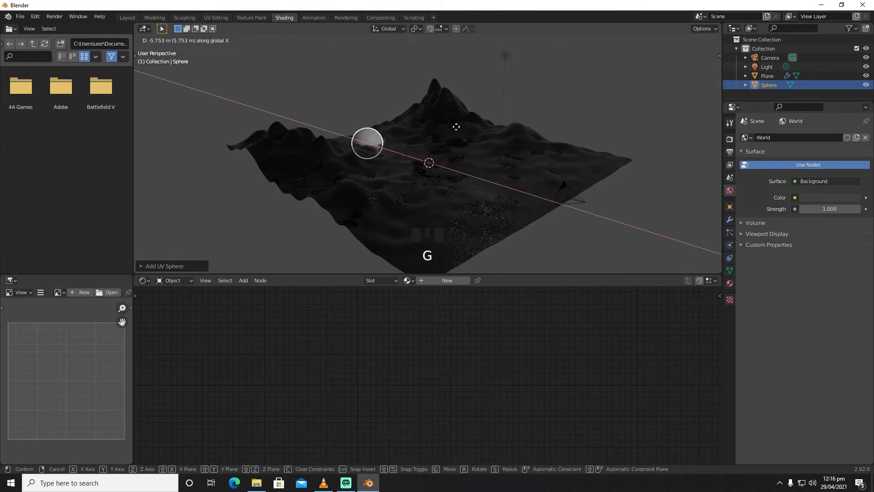
left_click(433, 107)
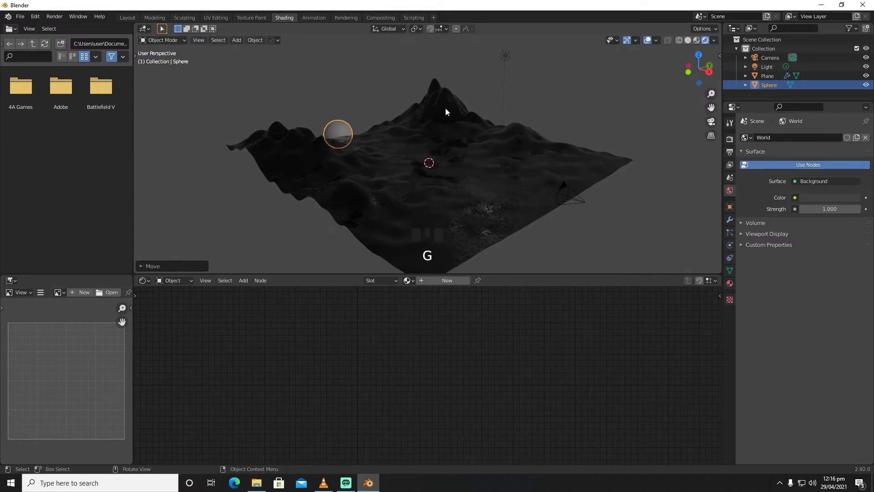
Step: Scale the sphere up in the camera view and raise it about 0.8 m along Z as a large sun between the hills
key("KP_0")
key("s")
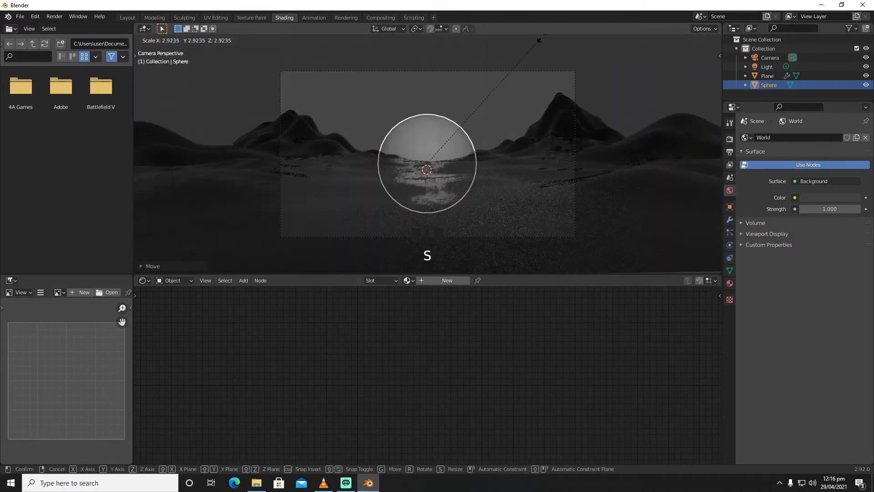
key("g")
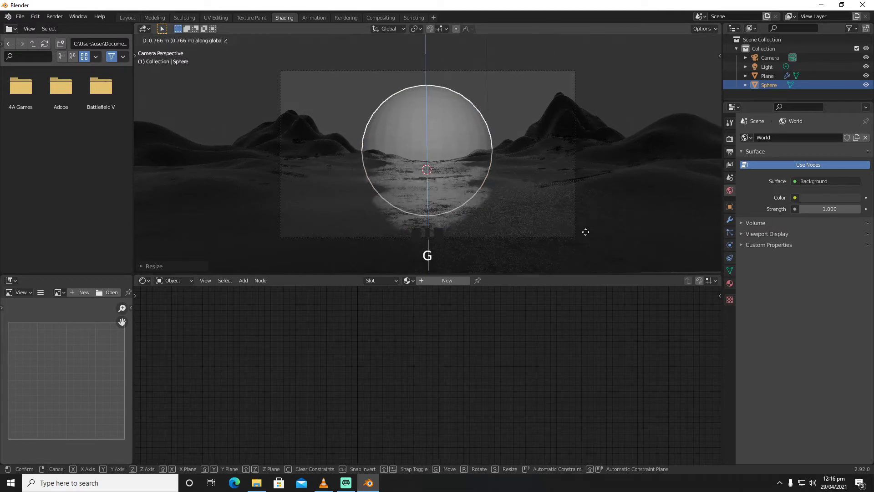
left_click(588, 235)
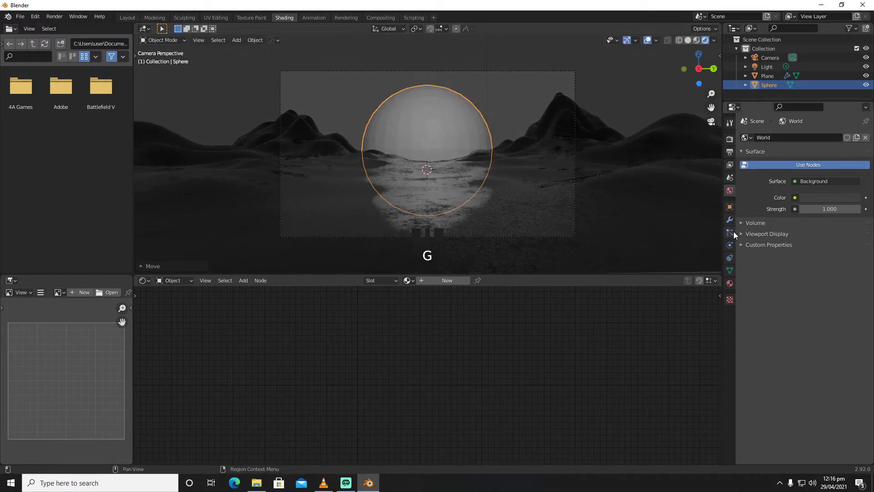
Step: Set the World background color to pure black
left_click(820, 197)
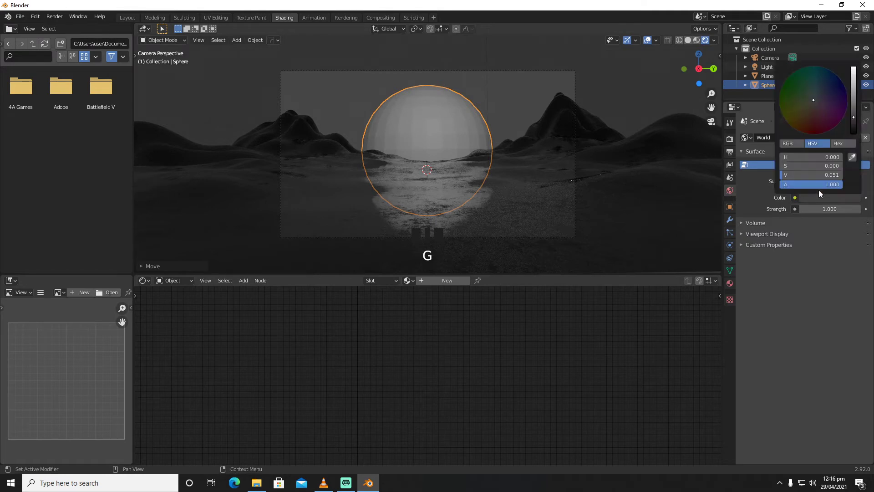
left_click(854, 132)
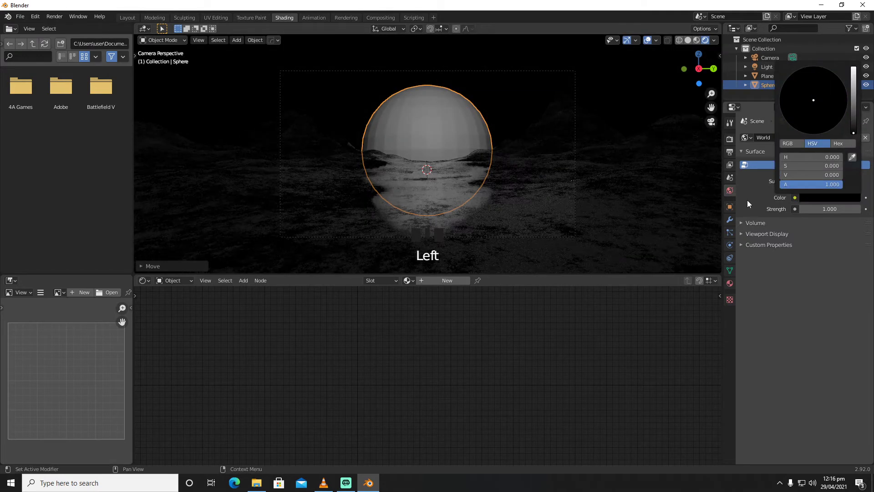
Step: Create a new material on the sphere and change its surface shader to Emission
left_click(730, 283)
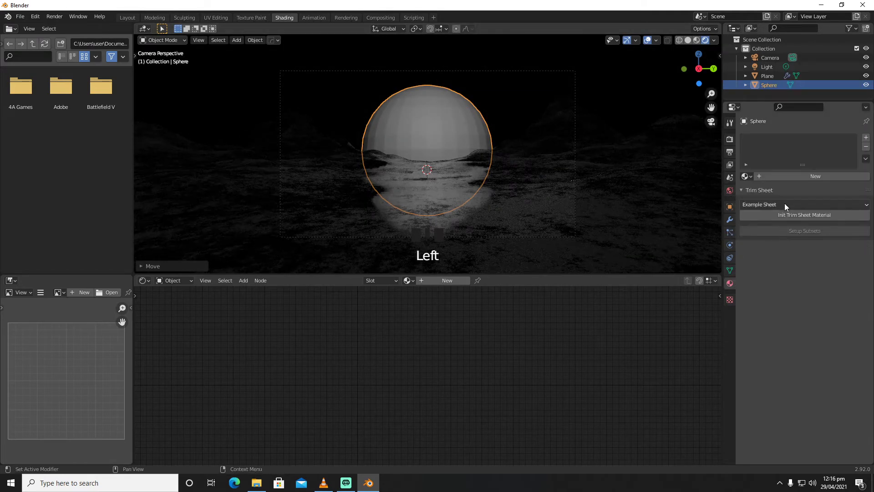
left_click(795, 177)
left_click(806, 230)
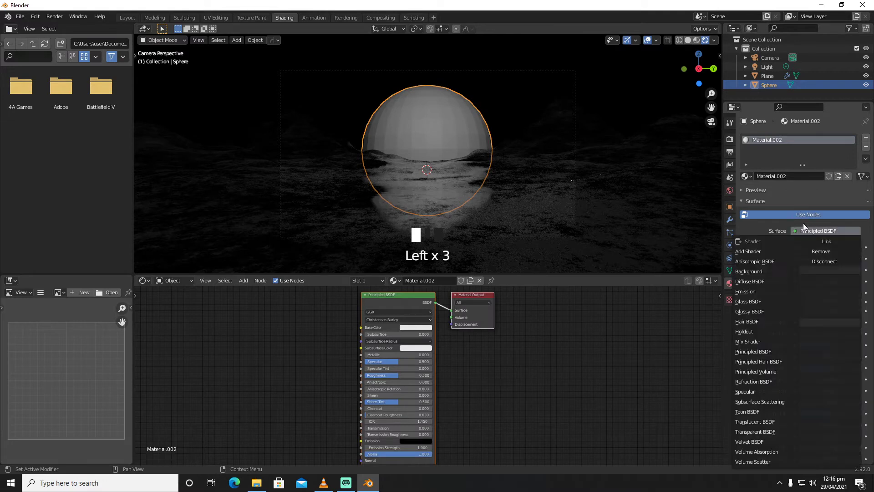
left_click(755, 291)
Step: Set the sphere's emission strength to 20 and its color to a saturated red-orange with hue 0.007 and saturation 0.996
left_click(829, 258)
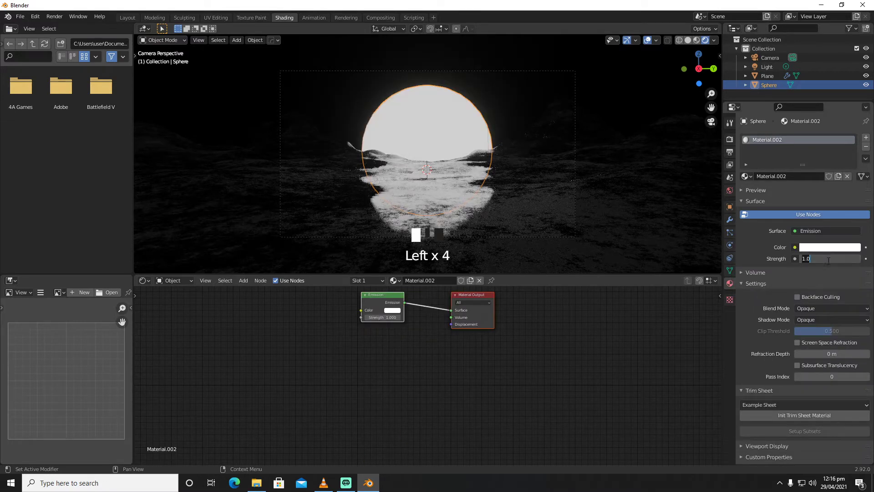
type("20")
key("Return")
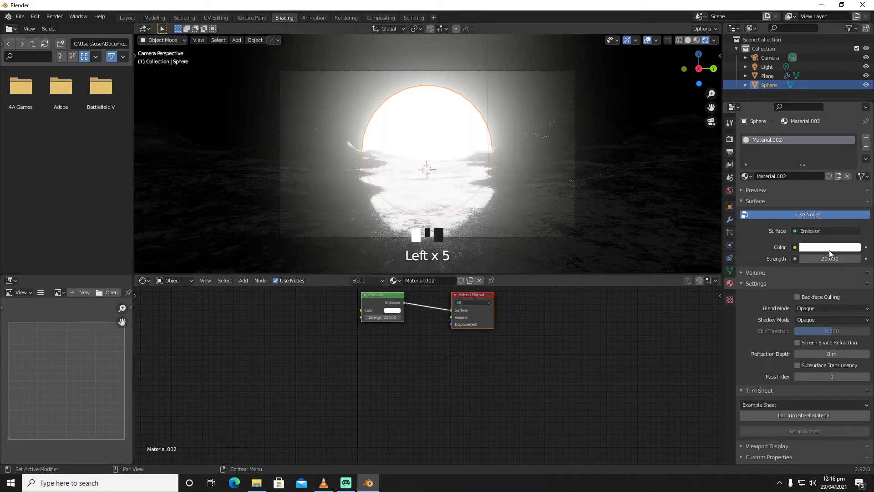
left_click(829, 248)
left_click(806, 182)
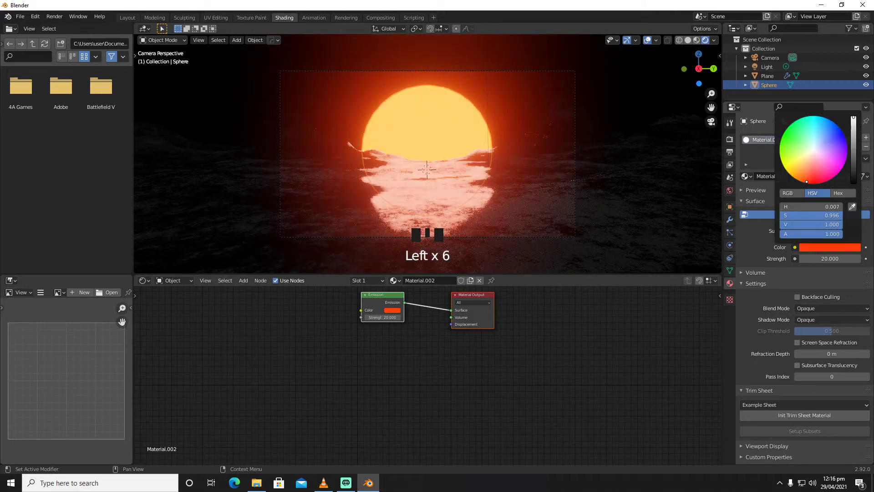
Step: Hide the Light object and turn off the viewport overlays to check the scene lit only by the sphere
left_click(868, 67)
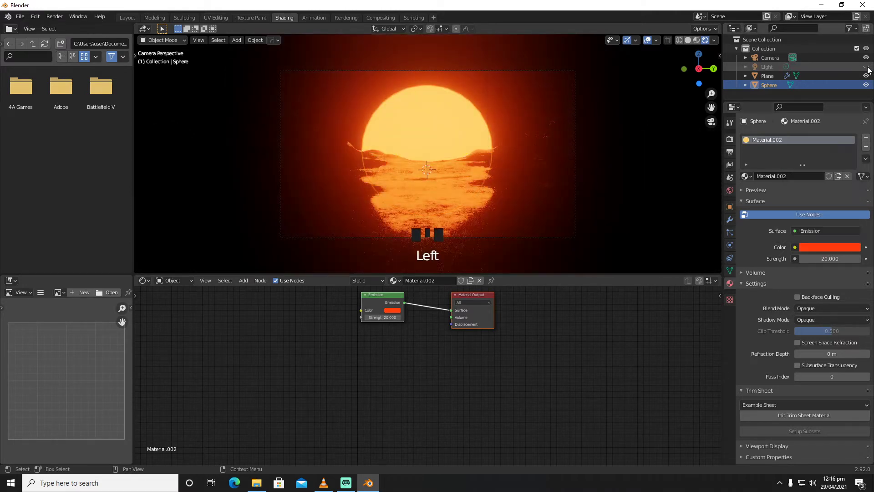
left_click(650, 41)
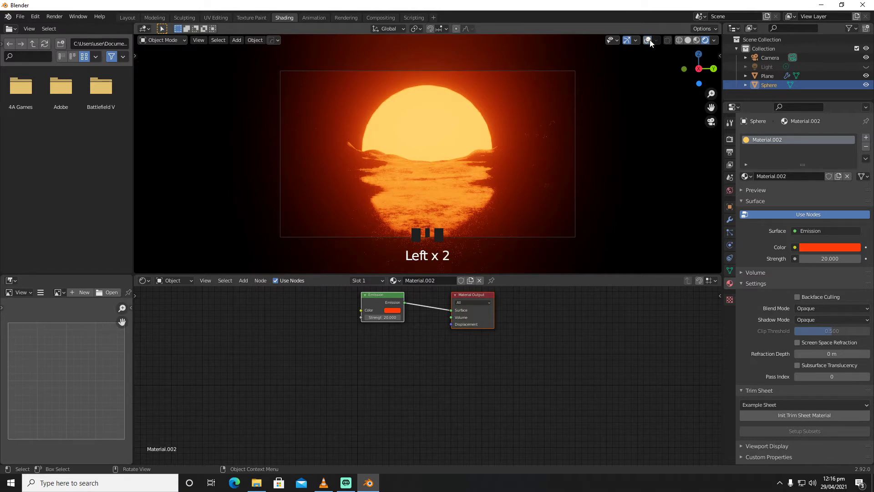
left_click(649, 40)
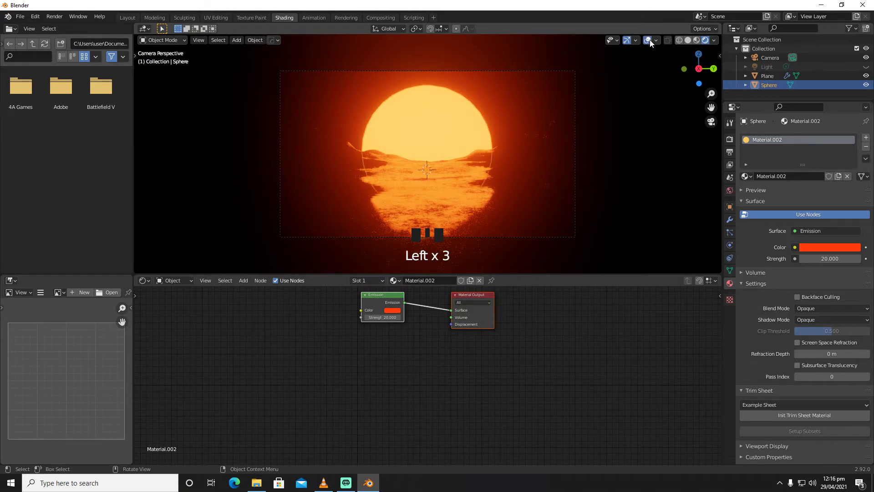
left_click(649, 40)
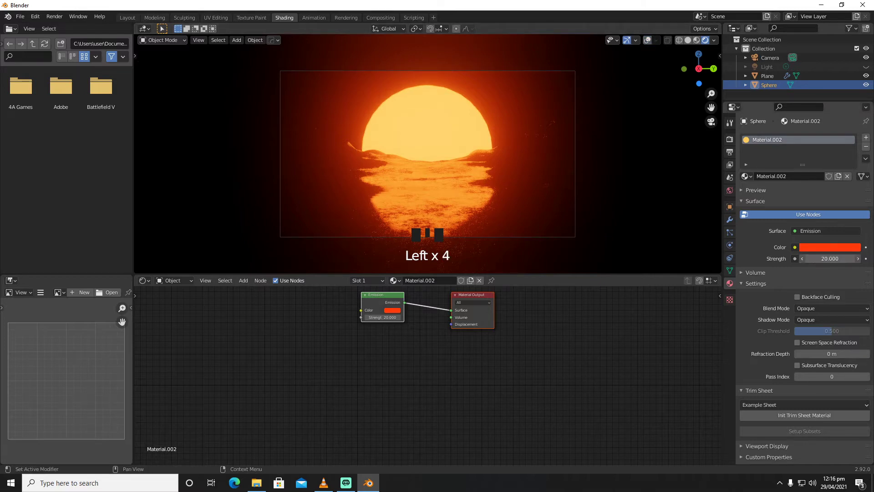
Step: Set the sphere material's emission strength to 40
left_click(826, 259)
left_click(825, 258)
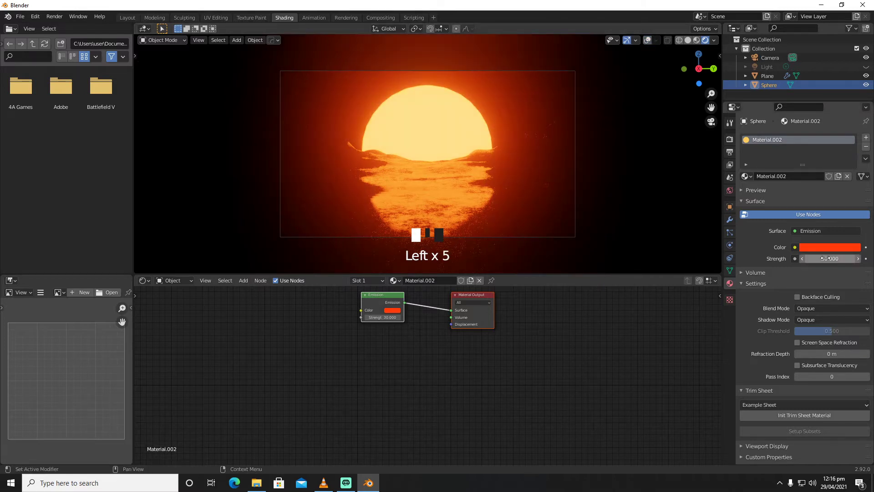
left_click(826, 258)
type("40")
key("Return")
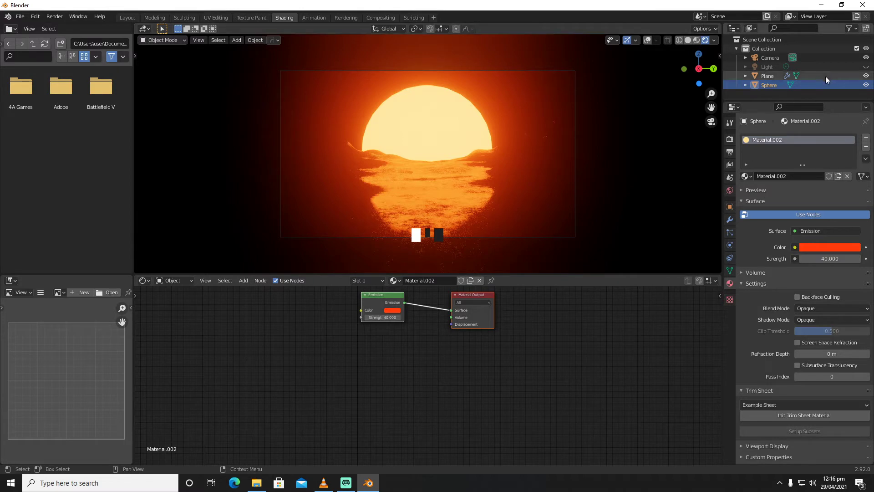
Step: Make the Light object visible again and change its color to a saturated red-orange matching the sun
left_click(865, 67)
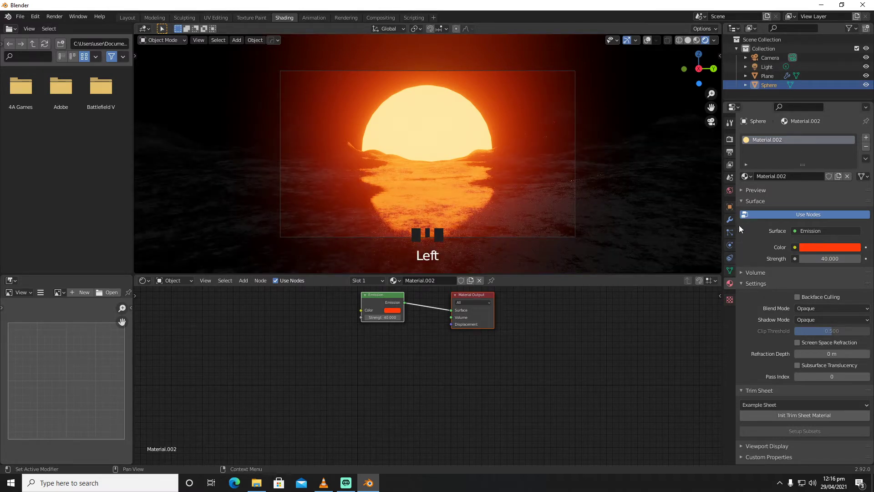
left_click(770, 69)
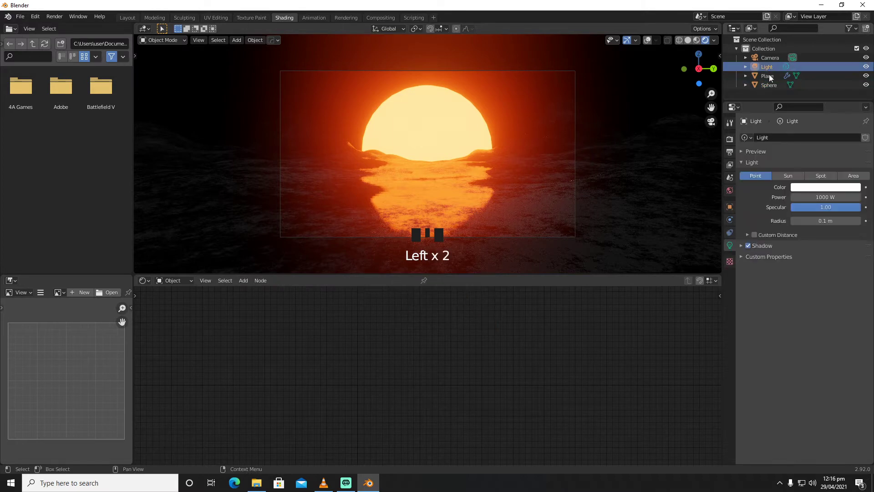
left_click(815, 188)
left_click(804, 128)
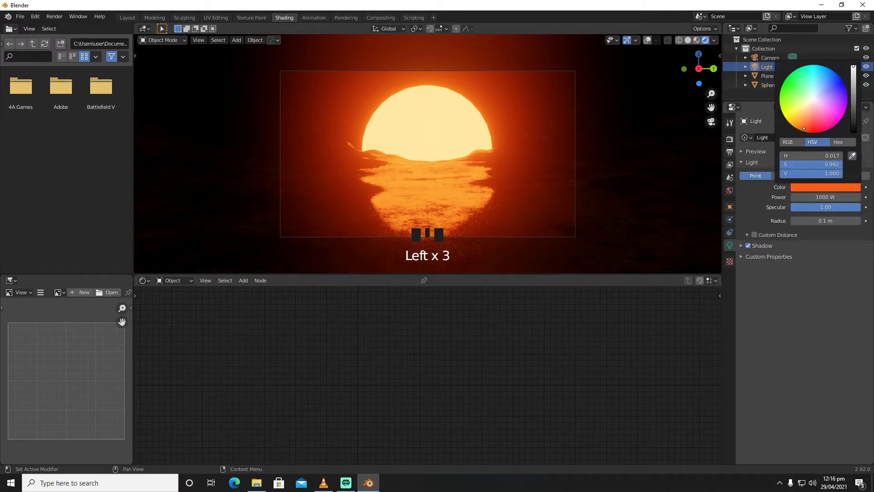
mouse_move(804, 128)
left_mouse_down()
mouse_move(810, 104)
mouse_move(806, 132)
left_mouse_up()
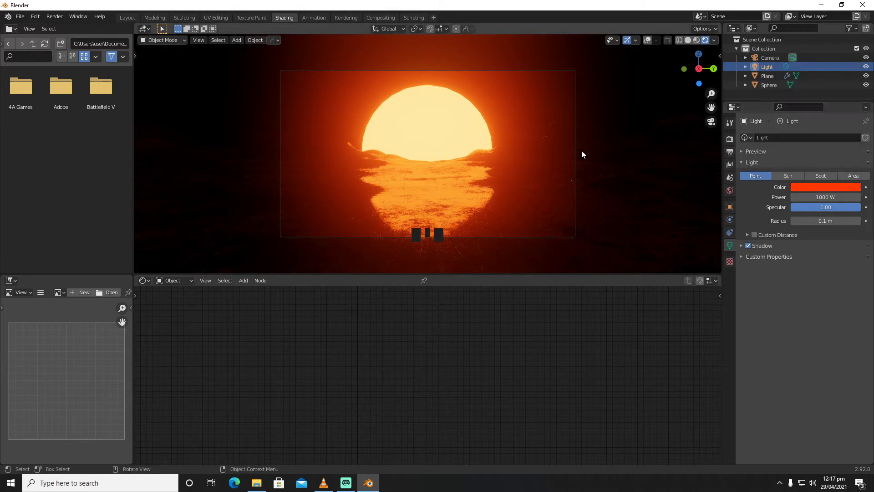
Step: Turn the viewport overlays on and move the light over 11 m in the negative X direction, toward the sun
middle_click_drag(587, 152, 663, 132)
scroll(605, 156, "down", 11)
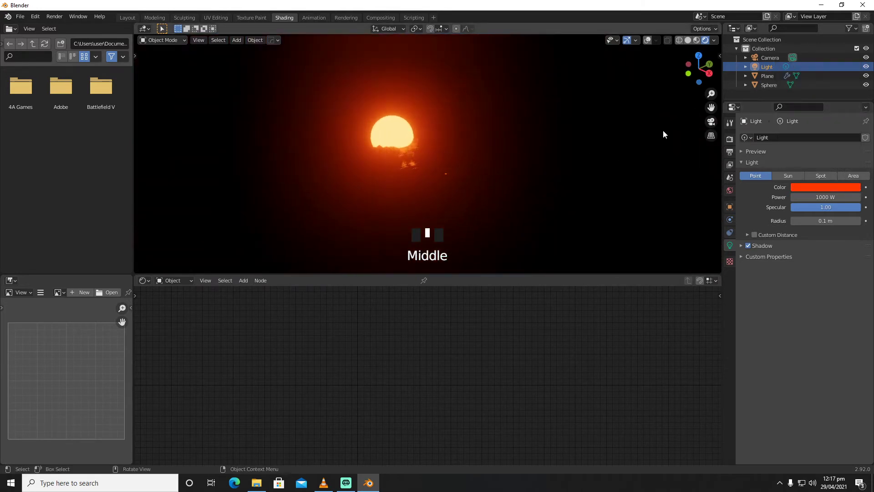
left_click(763, 64)
left_click(648, 41)
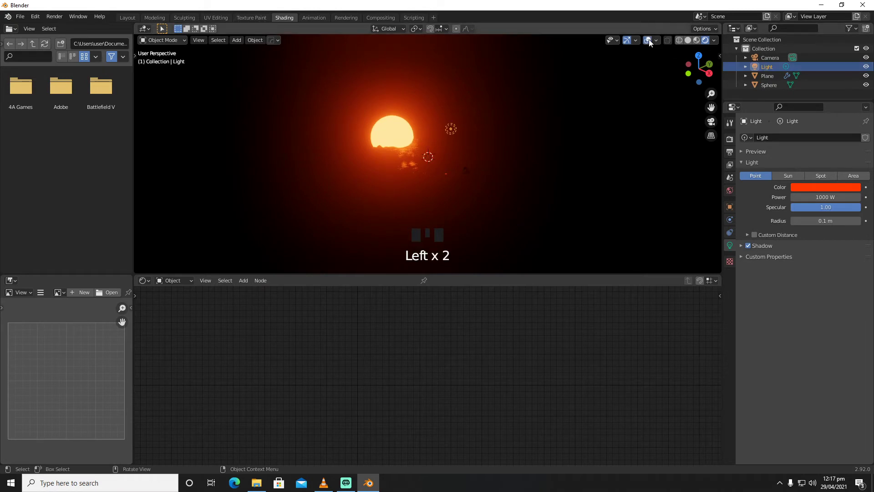
key("g")
key("x")
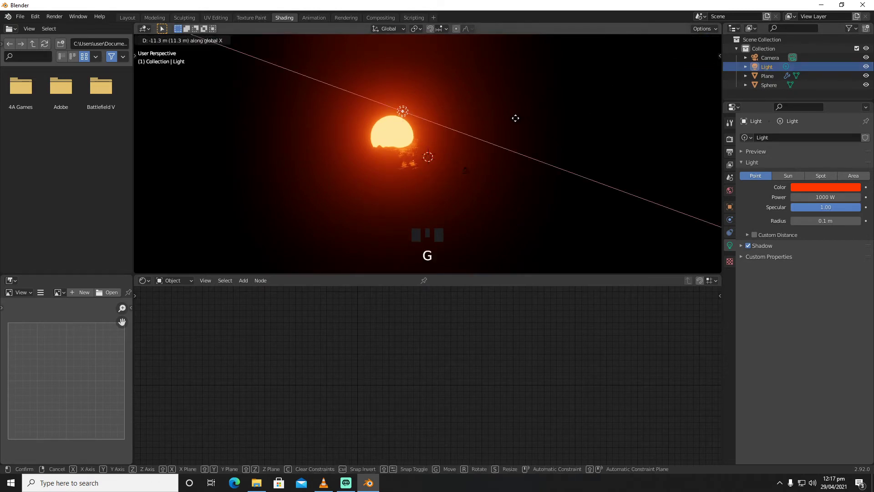
left_click(513, 116)
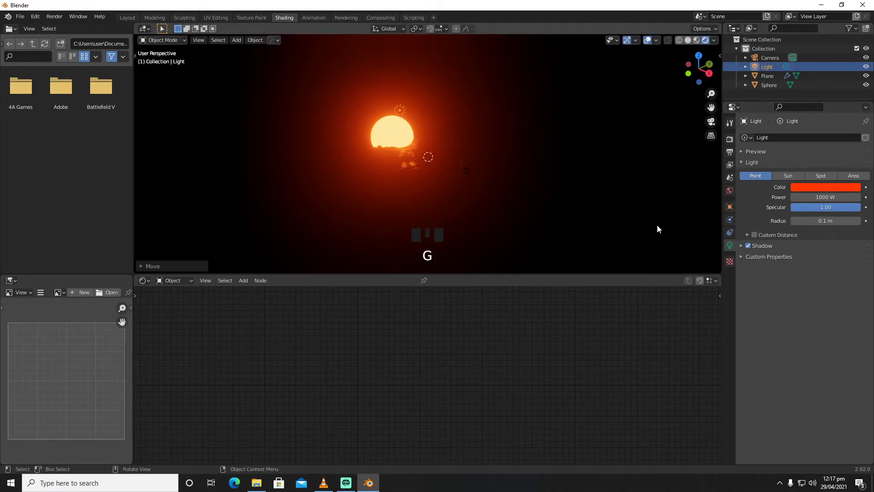
Step: In the camera view, move the light along positive Y until it sits over the hills to the right of the sun
key("KP_0")
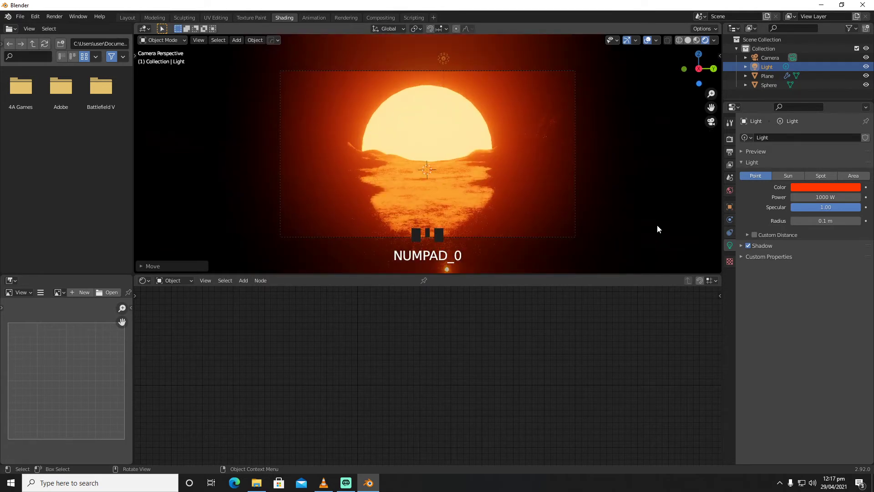
key("g")
key("y")
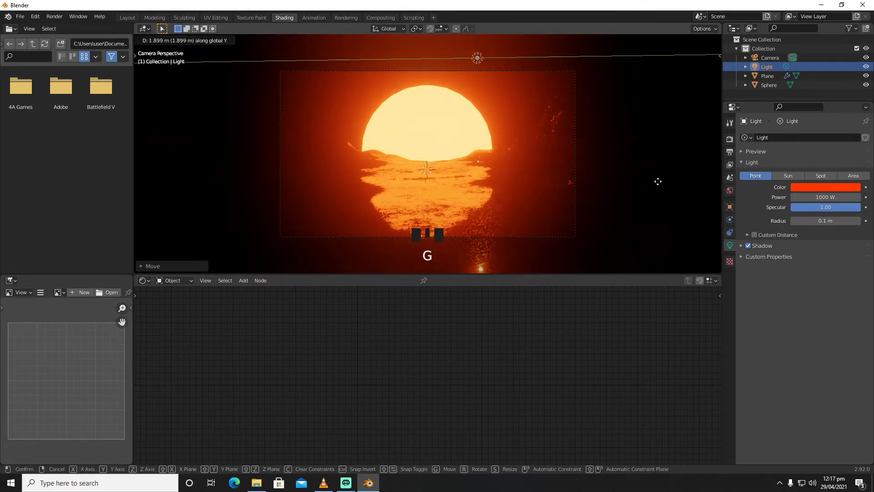
left_click(713, 184)
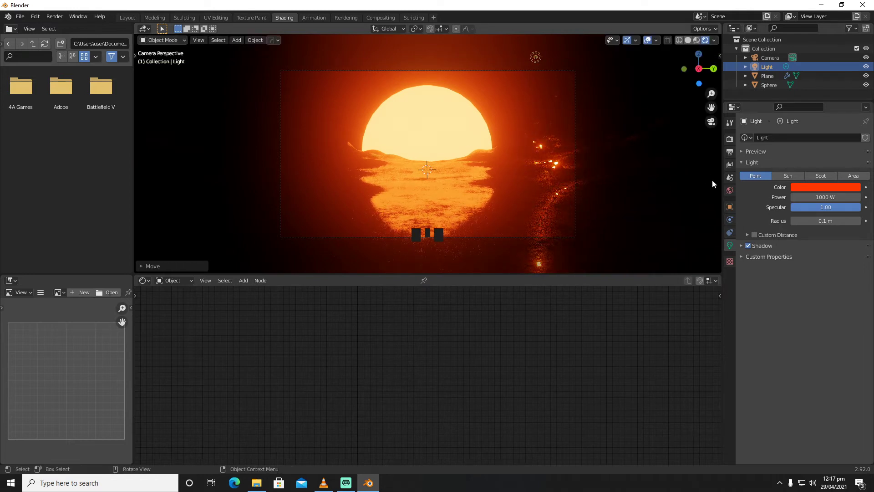
Step: Duplicate the light and move the copy along negative Y to the opposite side of the sun
key("shift+d")
left_click(677, 182)
key("g")
key("y")
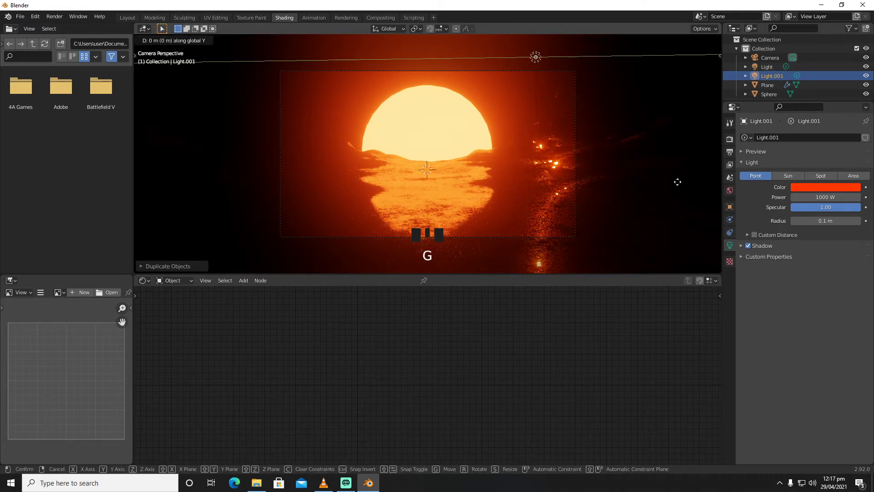
left_click(464, 179)
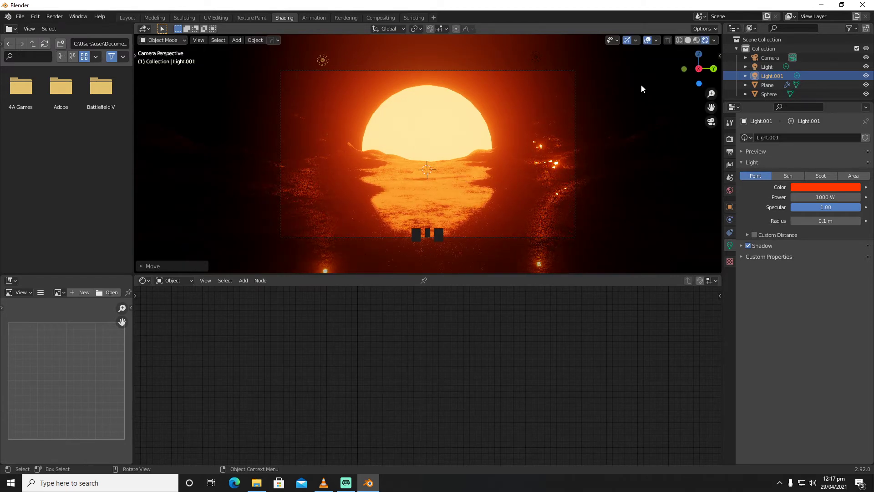
Step: Hide the viewport overlays, switch to the Layout workspace and hide the overlays there as well
left_click(645, 40)
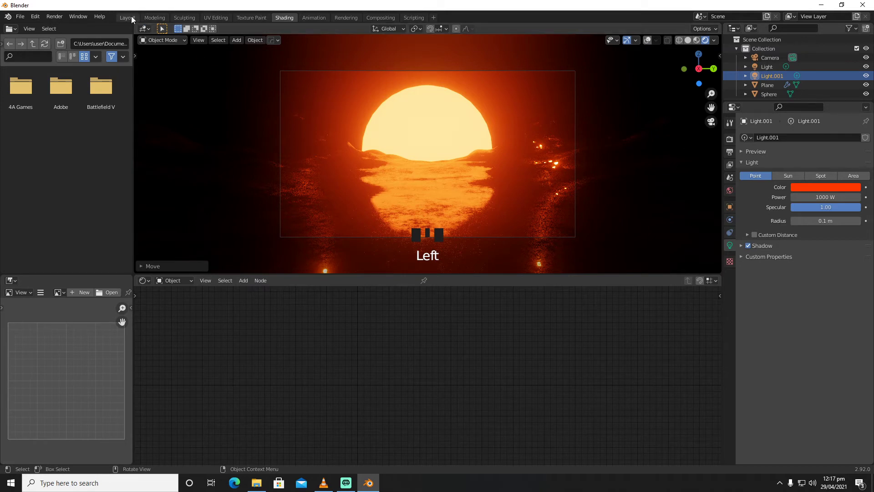
left_click(131, 18)
left_click(647, 40)
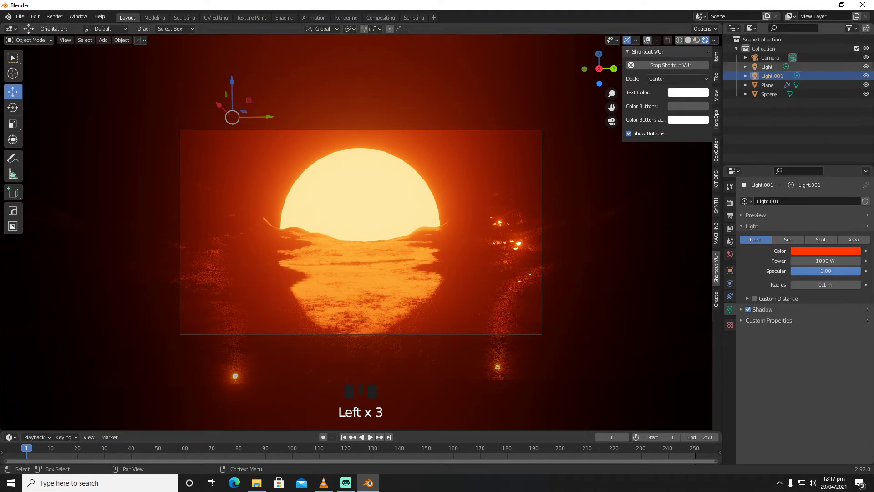
Step: Hide both point lights, turn the viewport overlays on, and open the terrain plane in Edit Mode with rendered shading
left_click(866, 76)
left_click(866, 66)
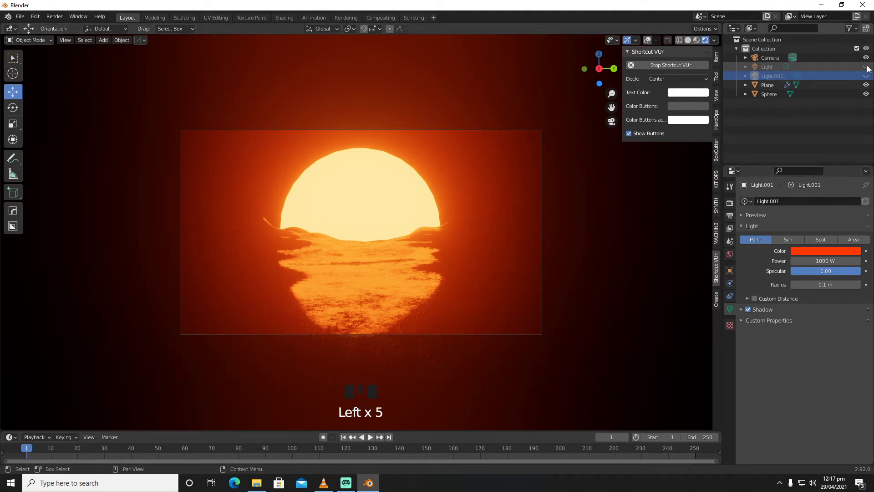
left_click(688, 40)
left_click(557, 225)
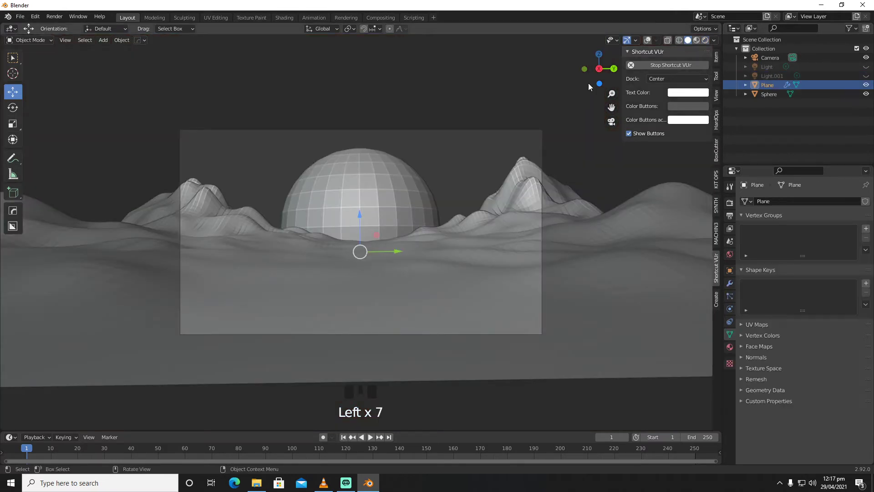
left_click(647, 40)
key("Tab")
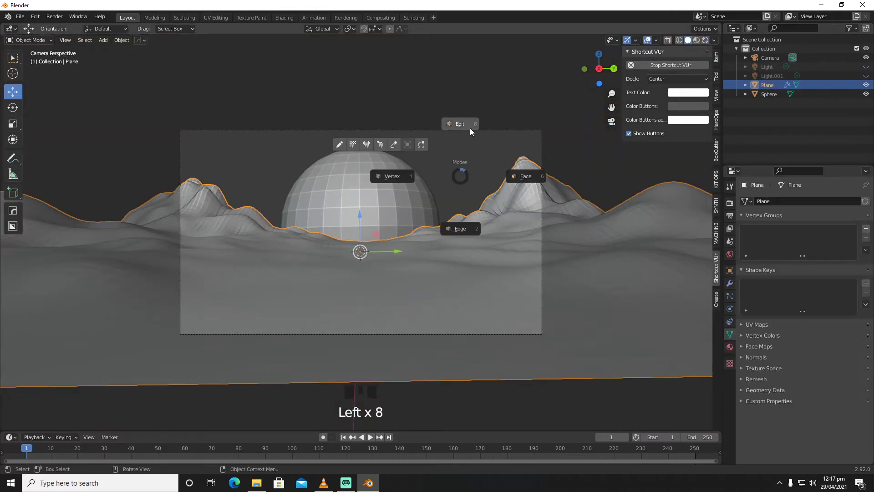
key("Tab")
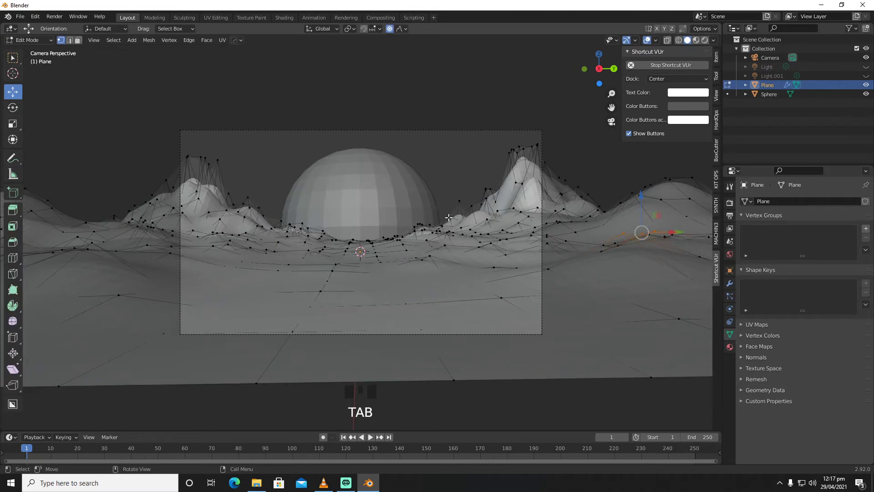
left_click(705, 40)
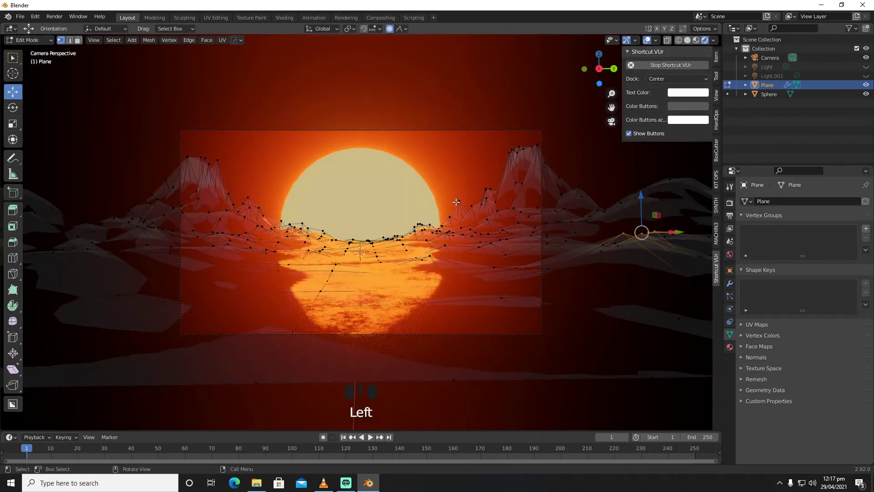
Step: Raise the terrain vertices along Z at both edges of the sun, about 0.74 m on the negative Y side, and leave Edit Mode
left_click_drag(445, 221, 426, 241)
left_click_drag(426, 242, 425, 242)
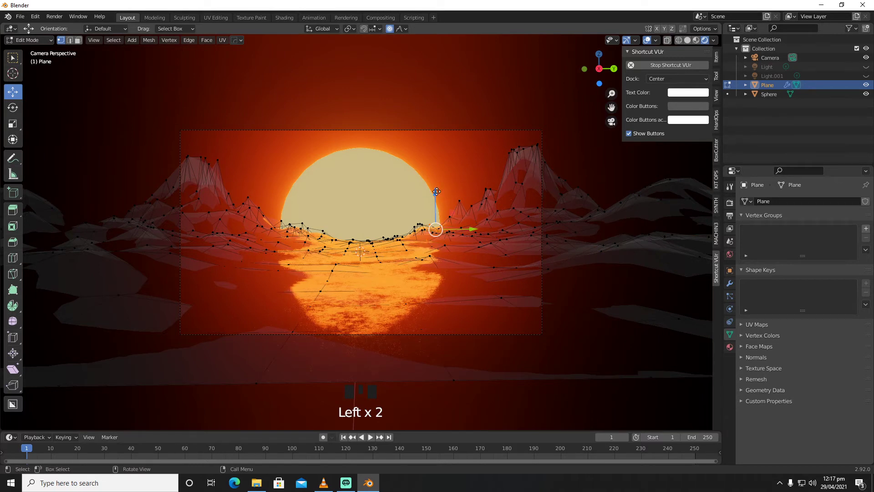
left_click_drag(436, 192, 440, 167)
left_click_drag(265, 237, 276, 168)
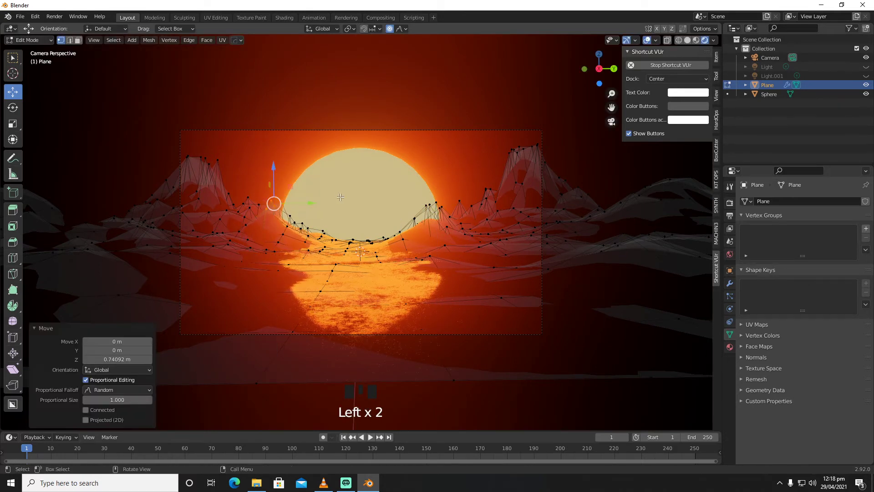
key("Tab")
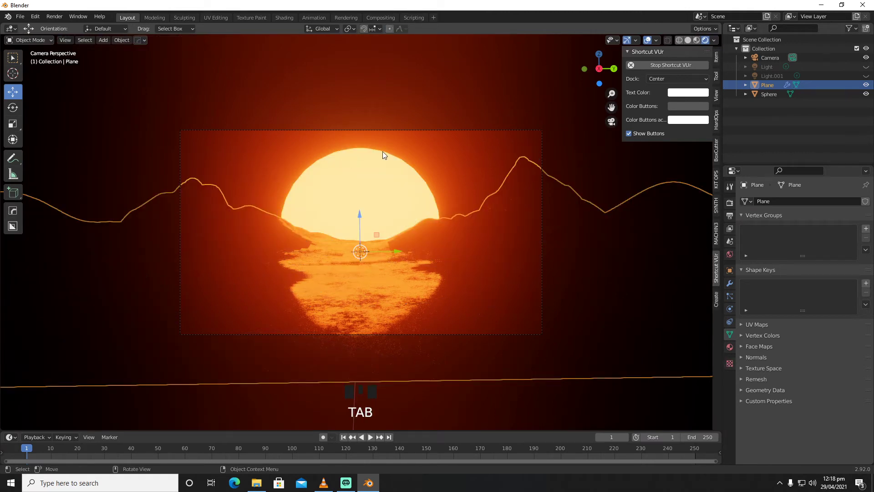
left_click(541, 77)
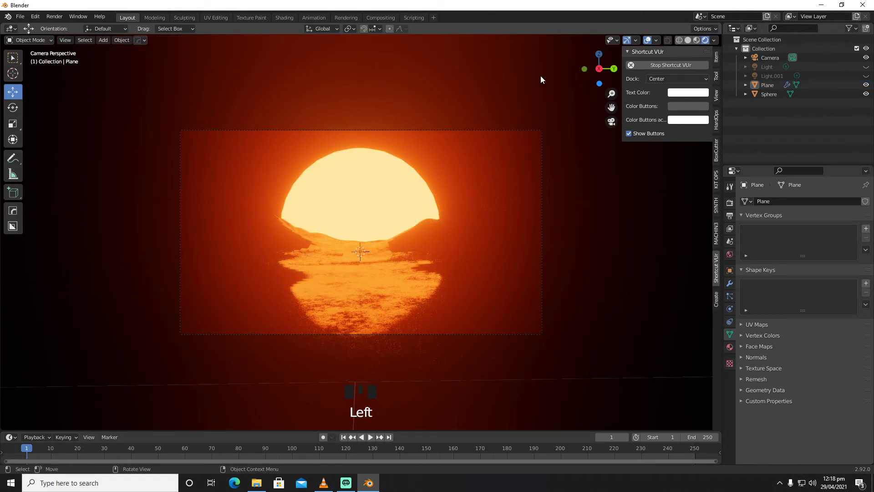
Step: Unhide the two point lights and delete both from the scene
left_click(866, 76)
left_click(867, 67)
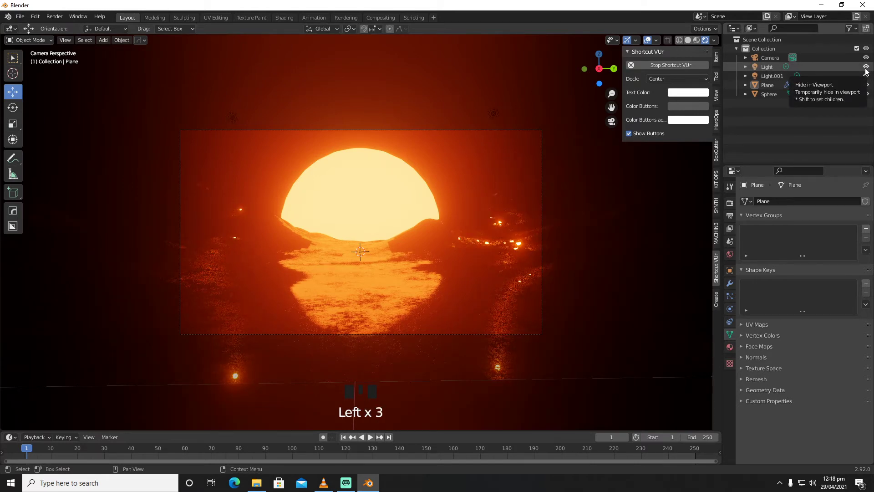
left_click(774, 76)
key("x")
left_click(773, 75)
left_click(771, 69)
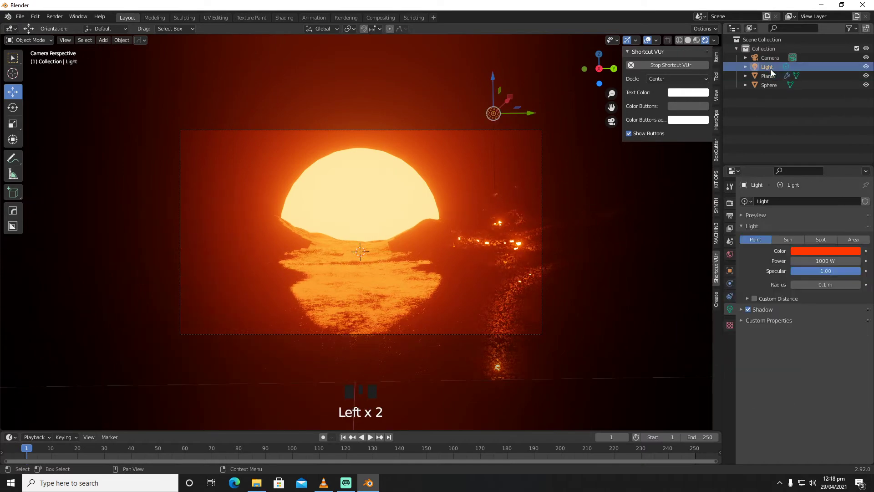
key("x")
Step: Add an area light at the world origin and raise it about 3.06 m along Z
key("shift+a")
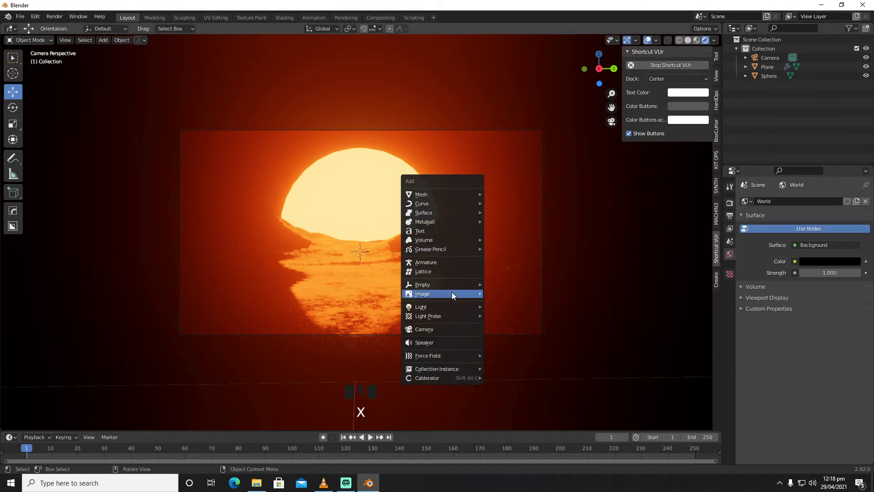
mouse_move(448, 302)
left_click(498, 336)
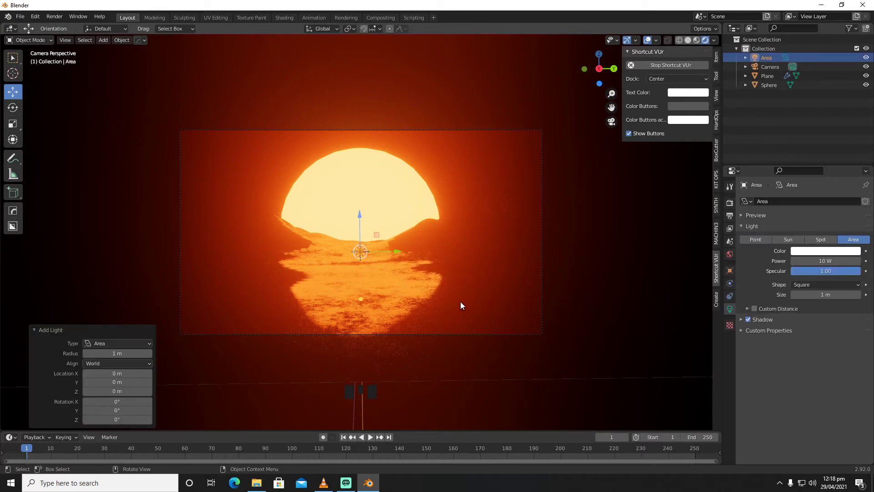
key("g")
key("z")
left_click(436, 177)
Step: Move the area light about 5.41 m in the negative X direction, toward the sun
middle_click_drag(436, 178, 469, 191)
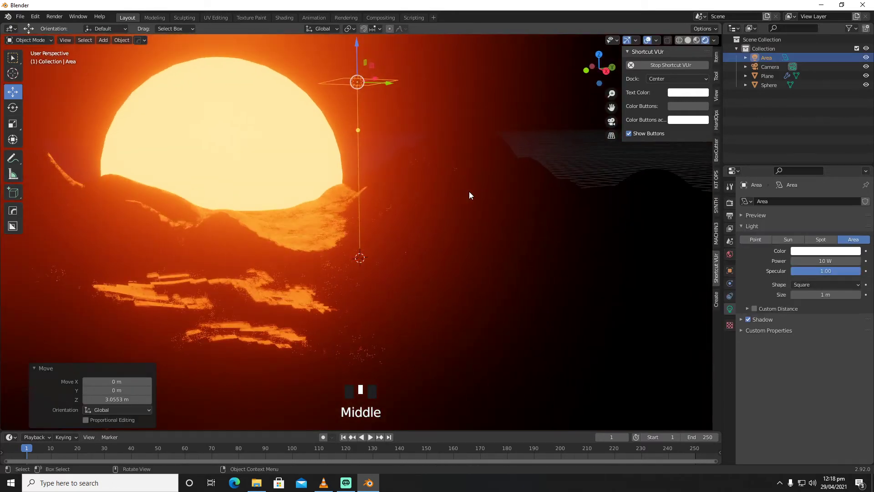
scroll(469, 191, "down", 3)
key("g")
key("x")
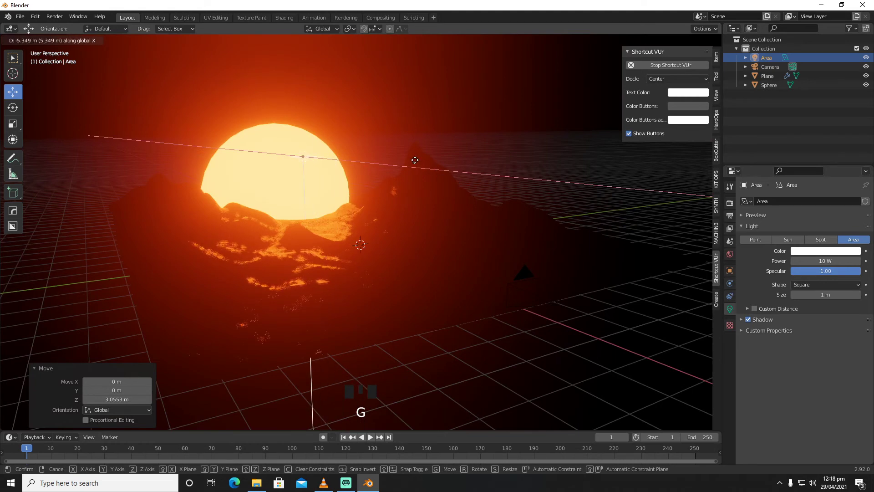
left_click(414, 159)
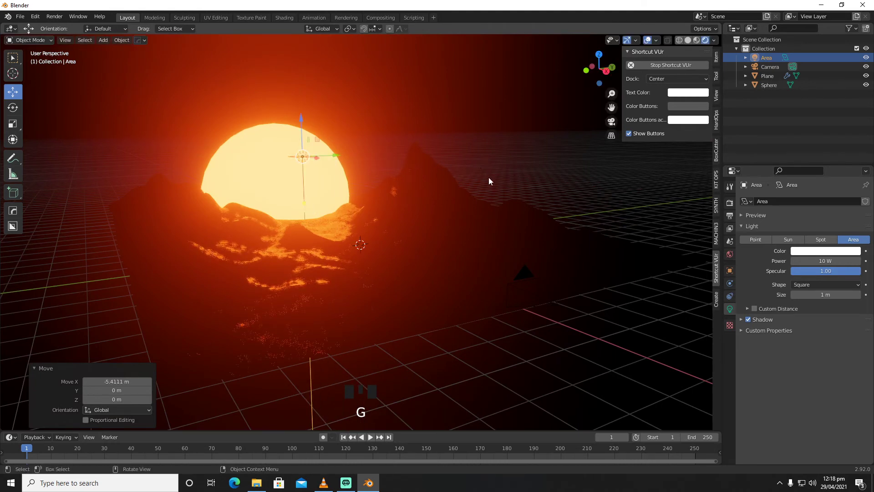
middle_click_drag(489, 181, 499, 193)
Step: In the camera view, move the area light about 4.85 m along positive Y and lower it about 0.36 m
key("KP_0")
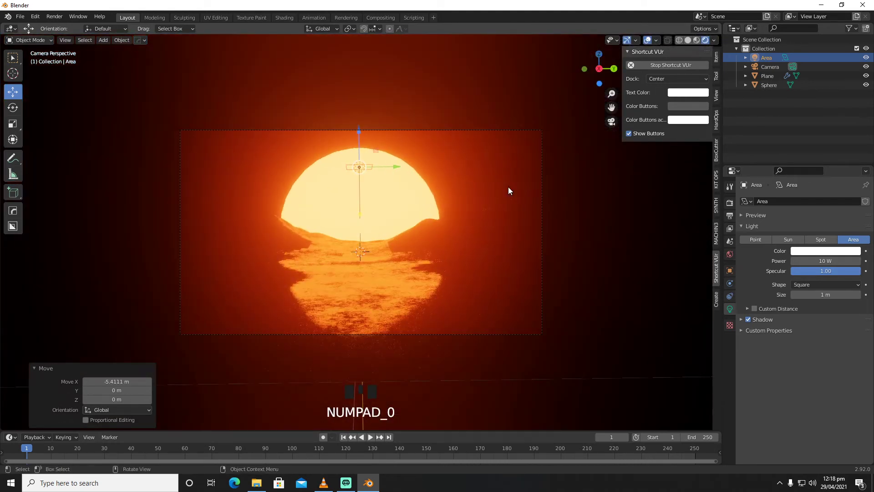
key("g")
key("y")
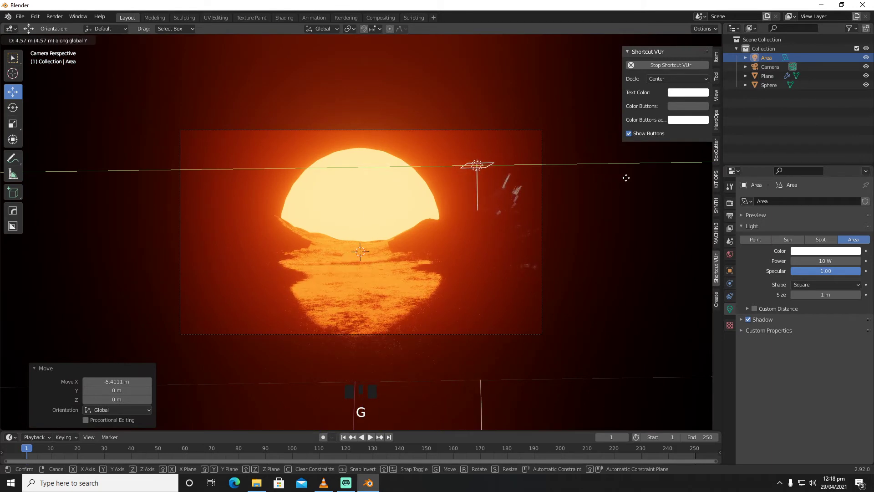
left_click(632, 177)
key("g")
key("z")
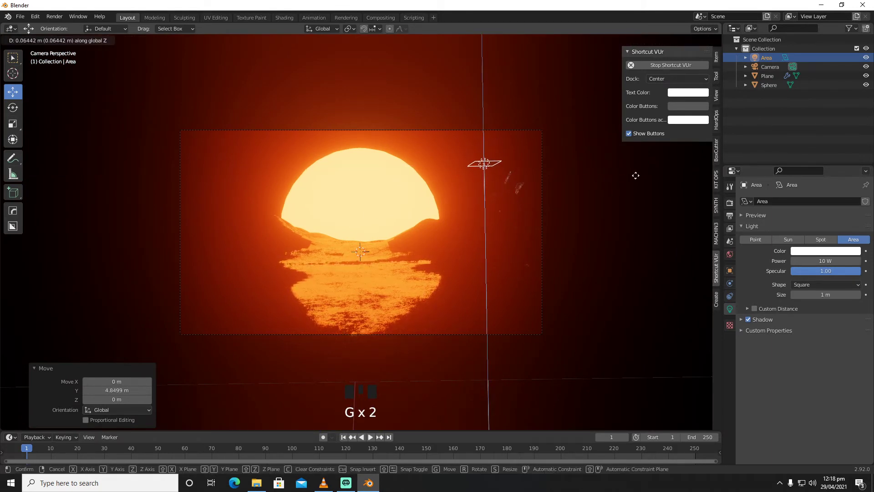
left_click(631, 185)
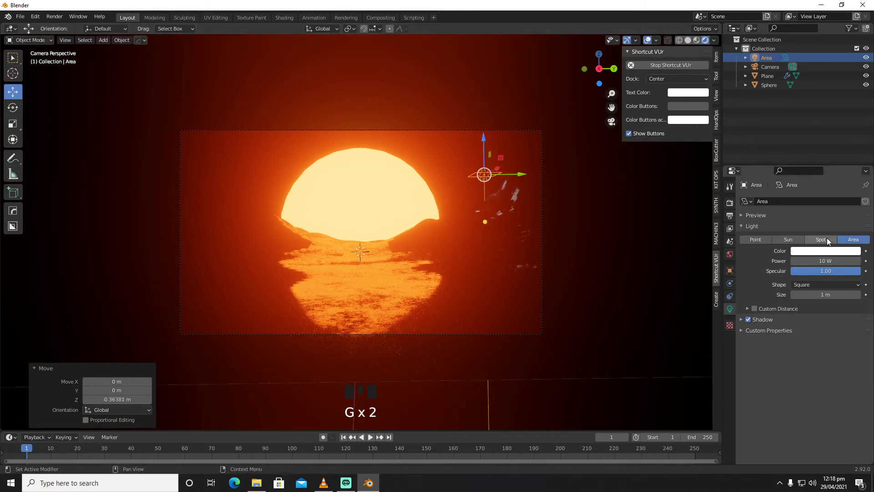
Step: Try a power of 1000 W on the area light and reduce it to 100 W
left_click(832, 260)
type("1000")
key("Return")
left_click(832, 258)
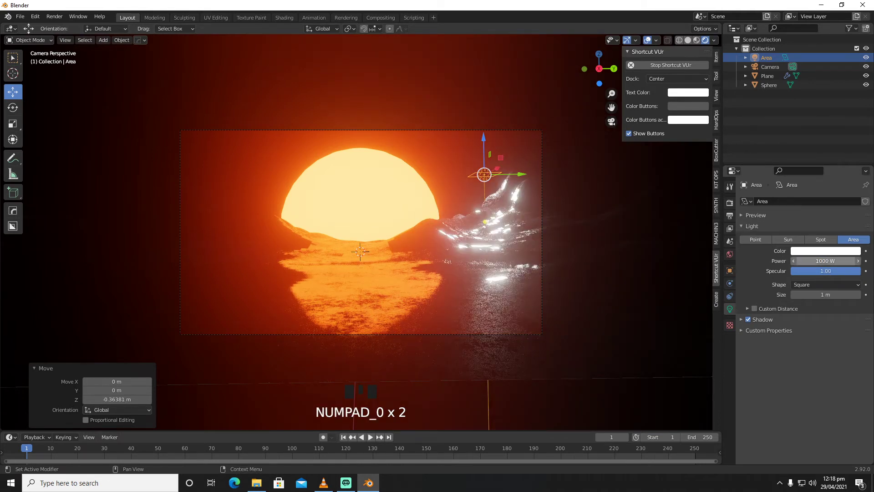
type("100")
key("Return")
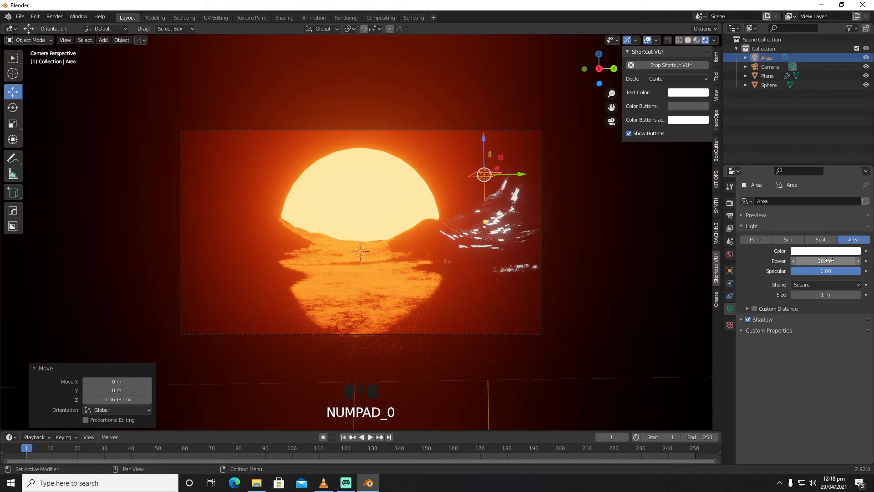
Step: Raise the area light about 2.36 m along Z and change its color to orange-red
key("g")
key("z")
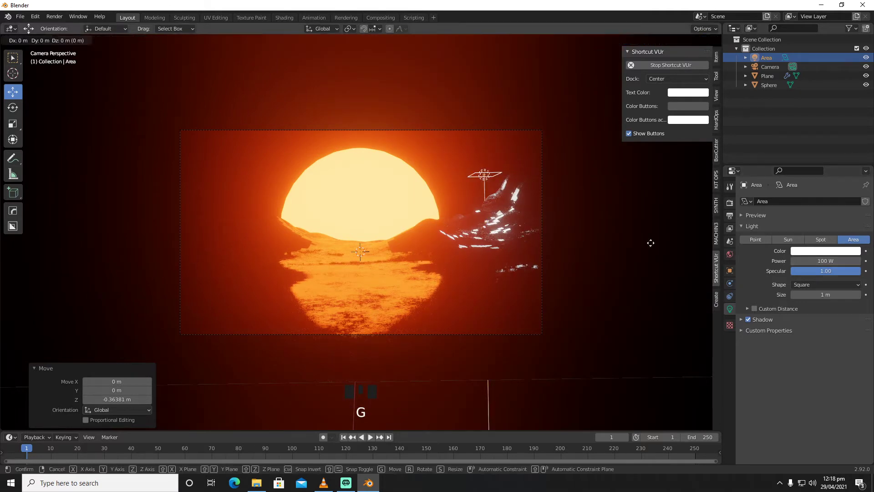
left_click(658, 182)
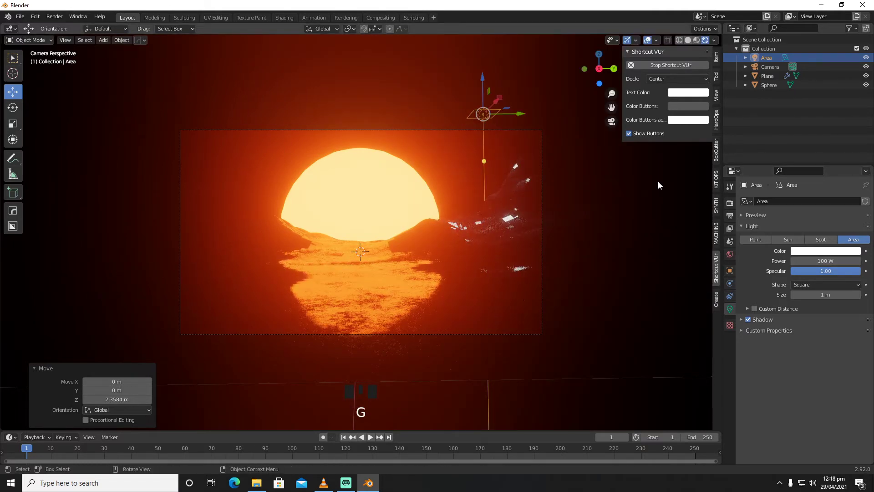
left_click(820, 251)
left_click(804, 192)
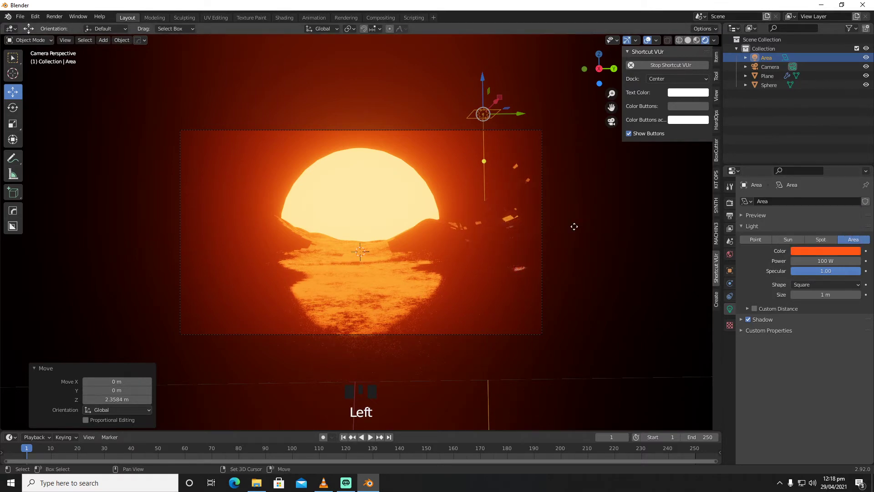
Step: Duplicate the area light and move the copy about 9.65 m along negative Y to the opposite side of the sun
key("shift+d")
key("g")
key("y")
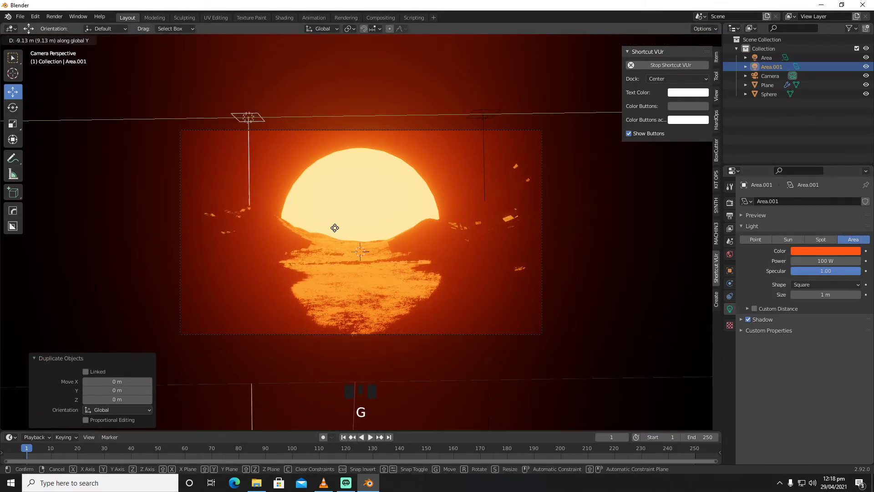
left_click(326, 226)
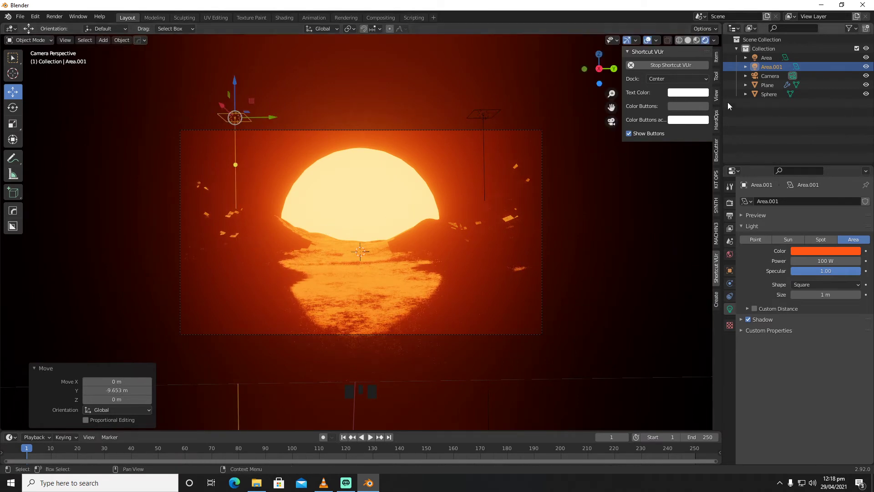
Step: Hide the viewport overlays, compare the scene with both area lights hidden, and delete the two lights
left_click(649, 40)
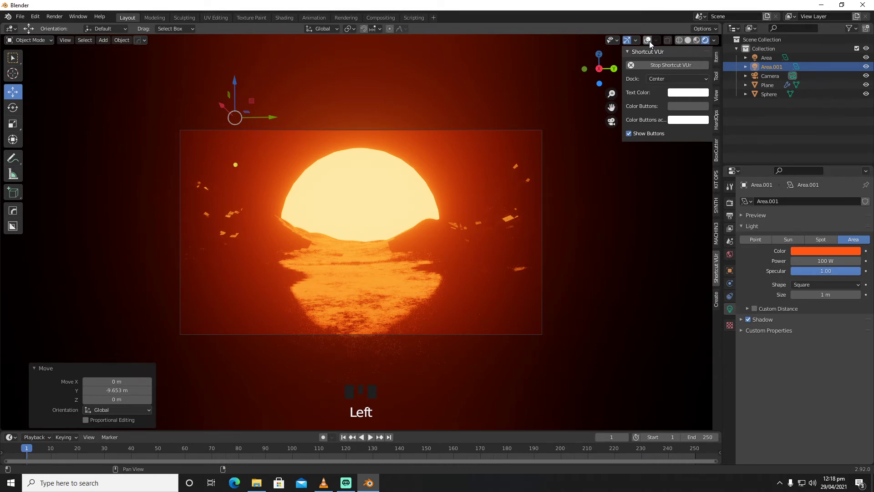
left_click(866, 67)
left_click(866, 57)
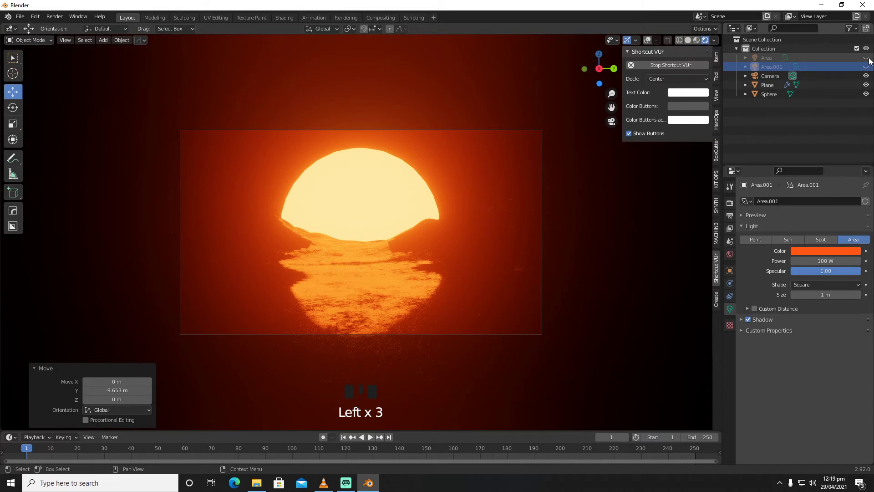
right_click(776, 67)
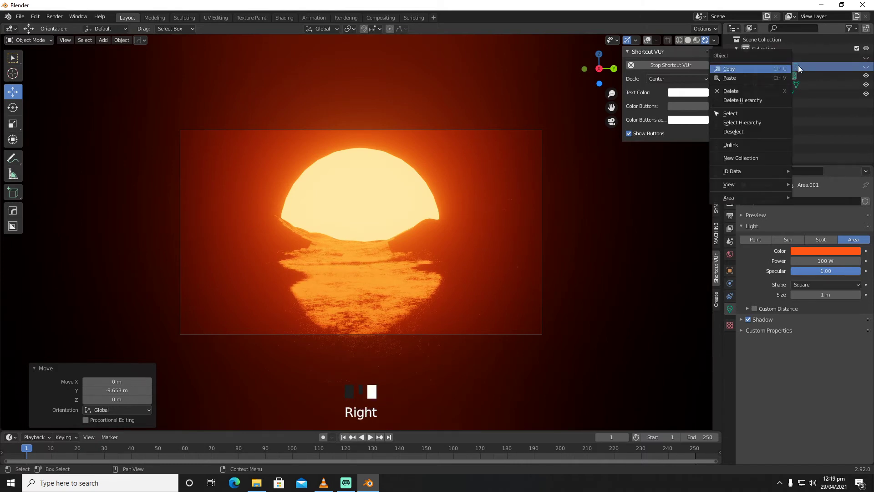
key("x")
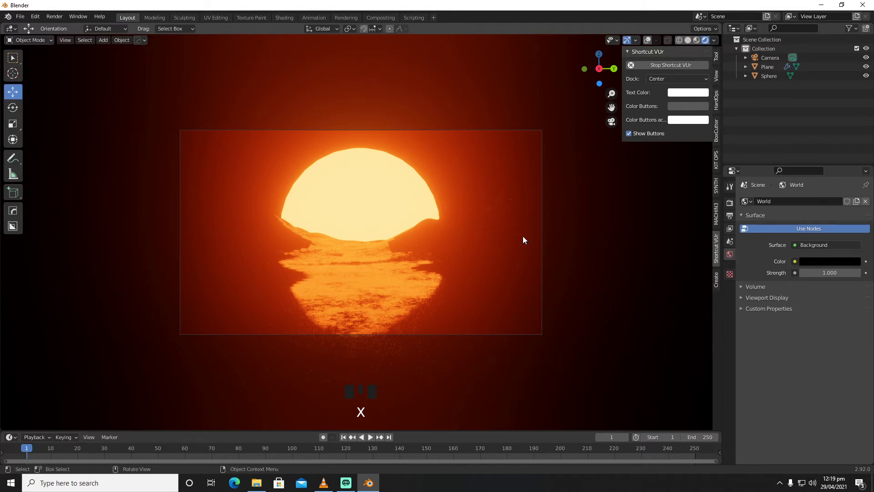
Step: Turn the viewport overlays back on and check the terrain plane's mesh in Edit Mode
key("Tab")
left_click(647, 40)
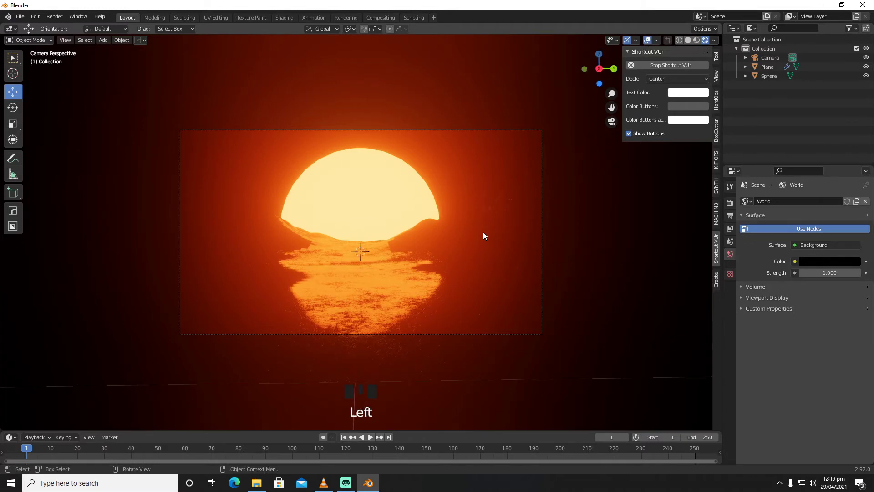
left_click(536, 258)
key("Tab")
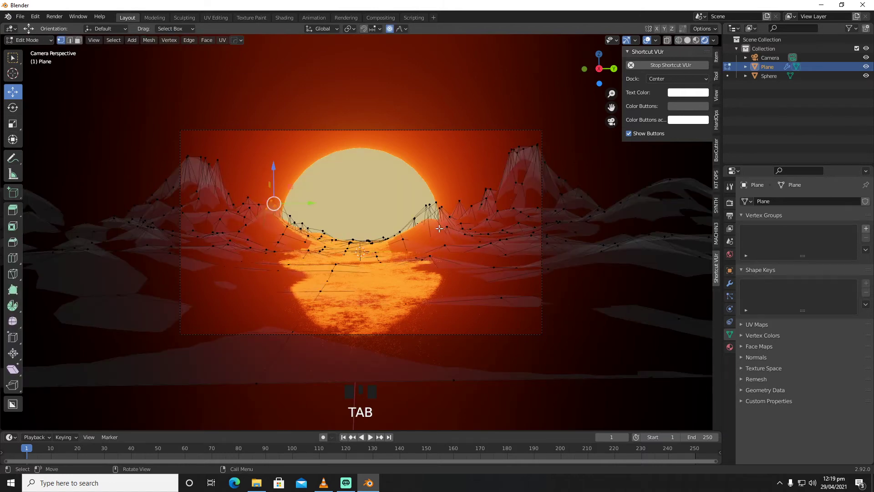
key("Tab")
key("Tab")
Step: Return to Object Mode and scale the sun sphere by about 1.534 and again by about 0.808
left_click(408, 193)
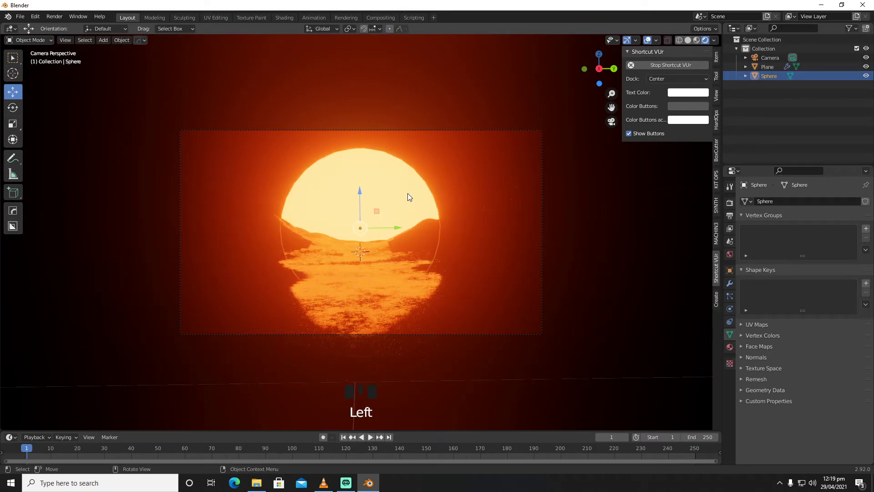
key("s")
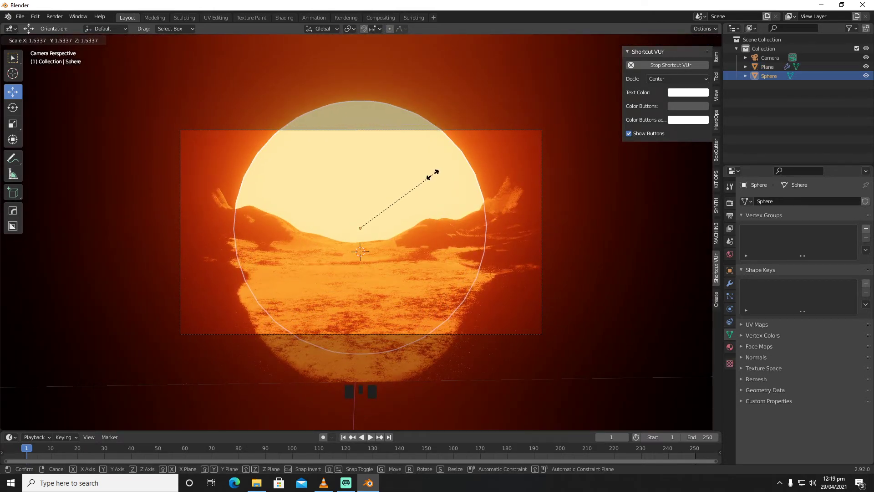
left_click(433, 174)
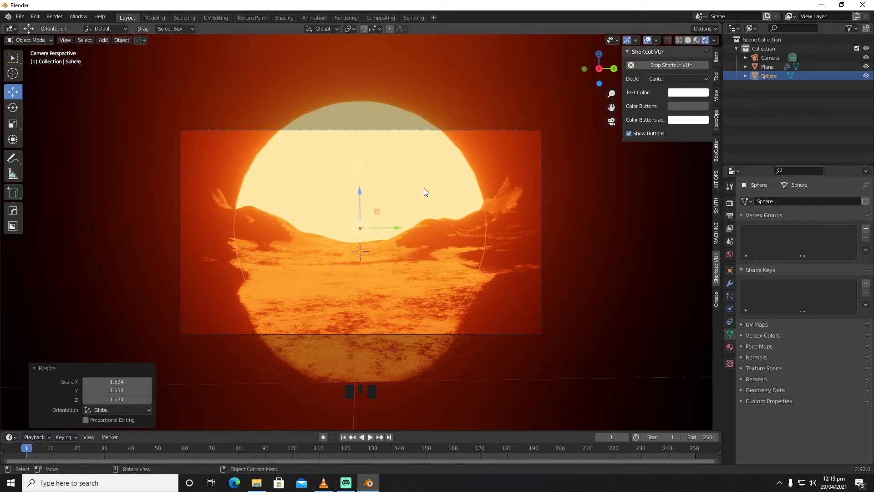
key("s")
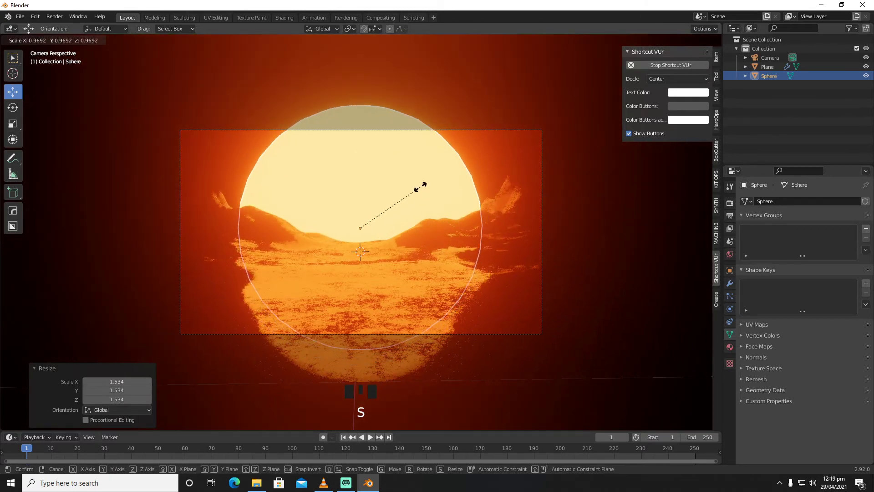
left_click(407, 191)
Step: Move the sun about 3.86 m along negative X and scale it by about 1.28 in the camera view
middle_click_drag(408, 191, 469, 220)
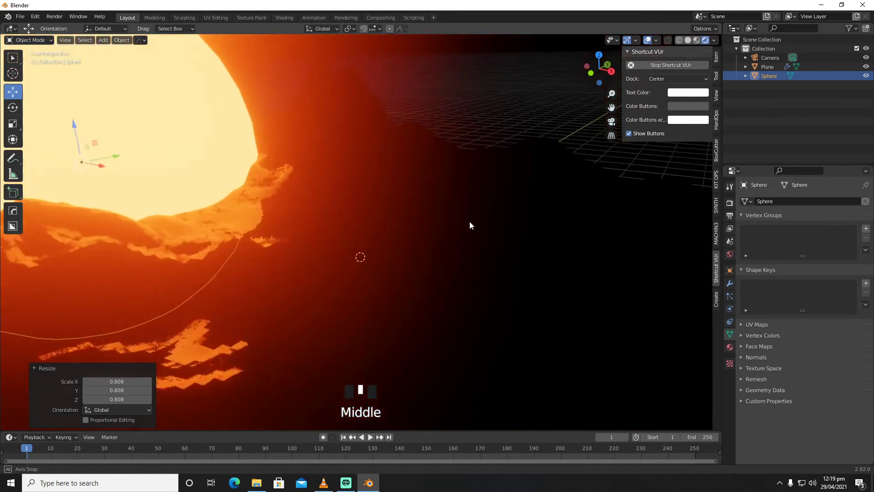
key("g")
key("x")
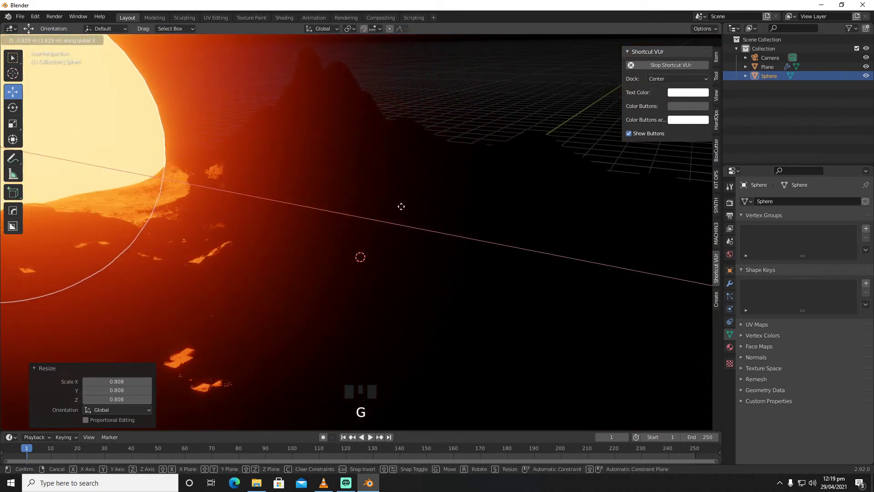
left_click(402, 207)
key("KP_0")
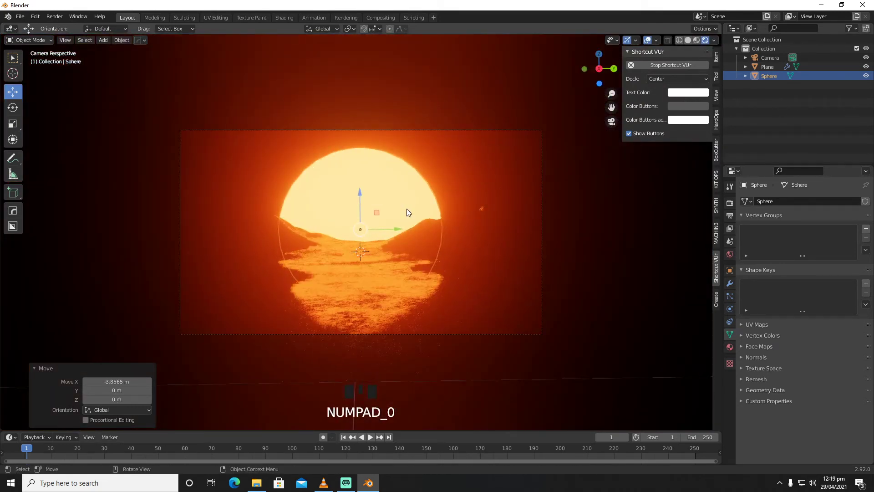
key("s")
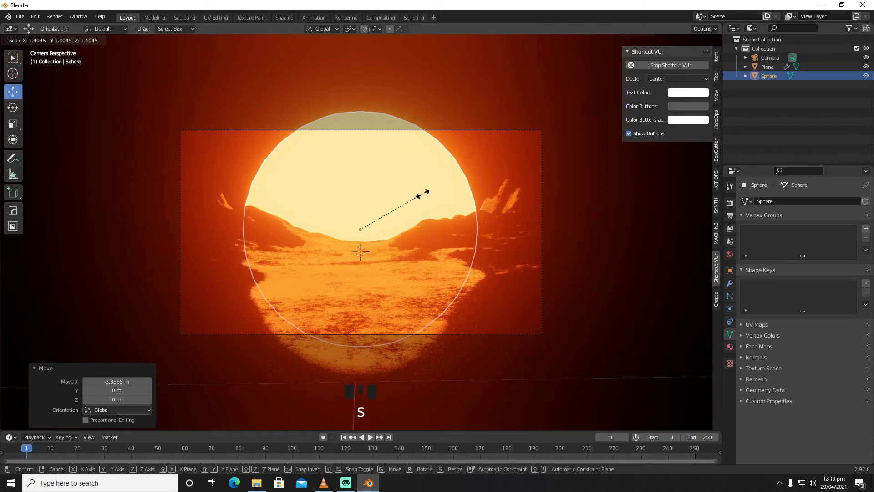
left_click(418, 198)
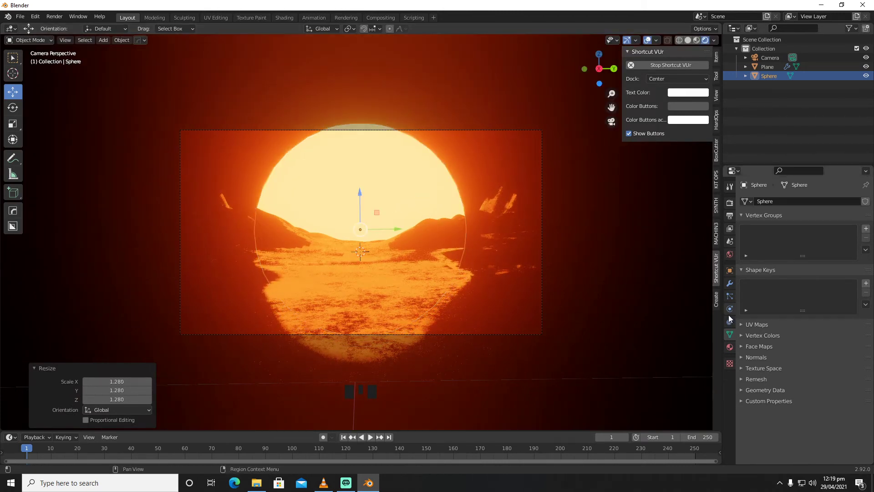
Step: Set the emission strength of the sun's material to 20 and deselect the sphere
left_click(730, 347)
left_click(813, 322)
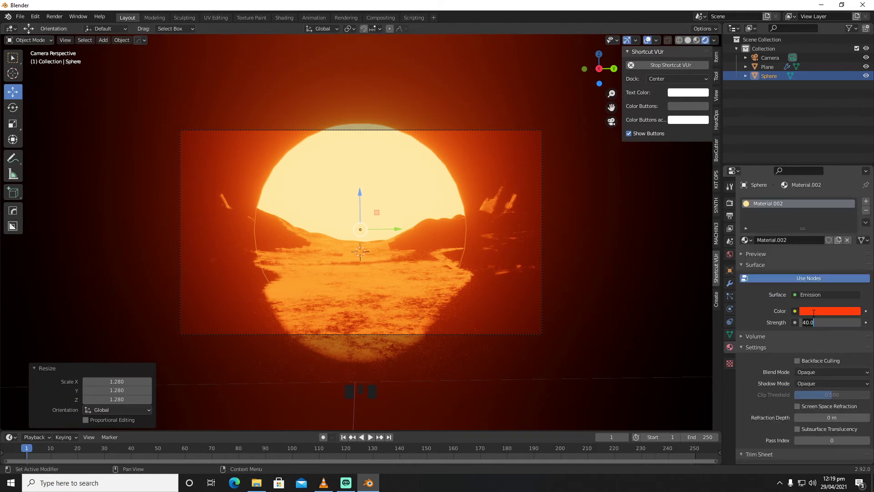
left_click(813, 314)
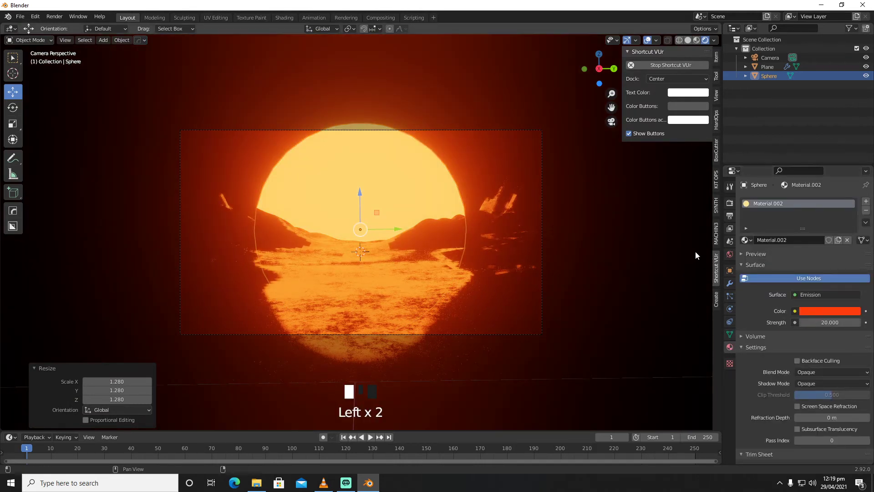
left_click(523, 111)
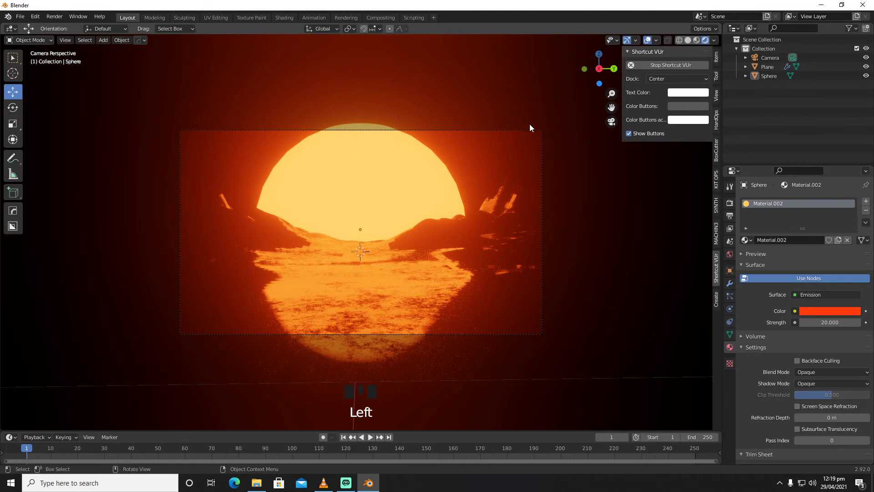
Step: Set the viewport level of the terrain plane's Subdivision modifier to 6
left_click(490, 276)
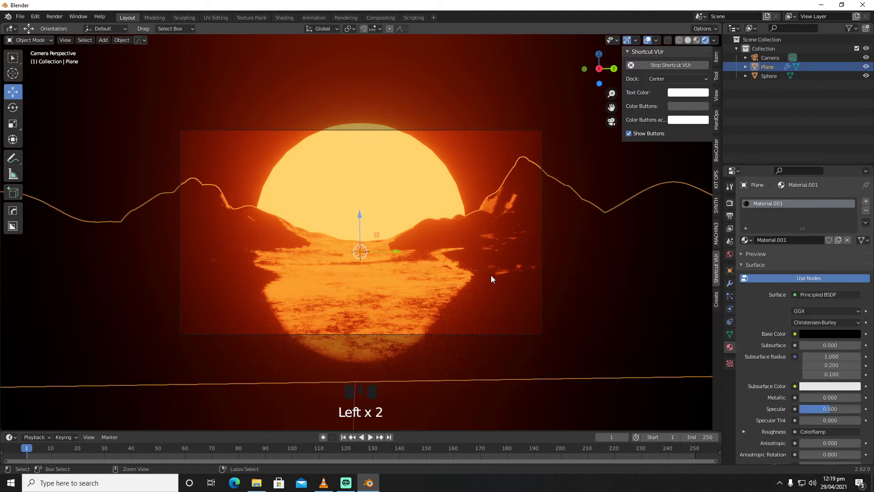
left_click(730, 283)
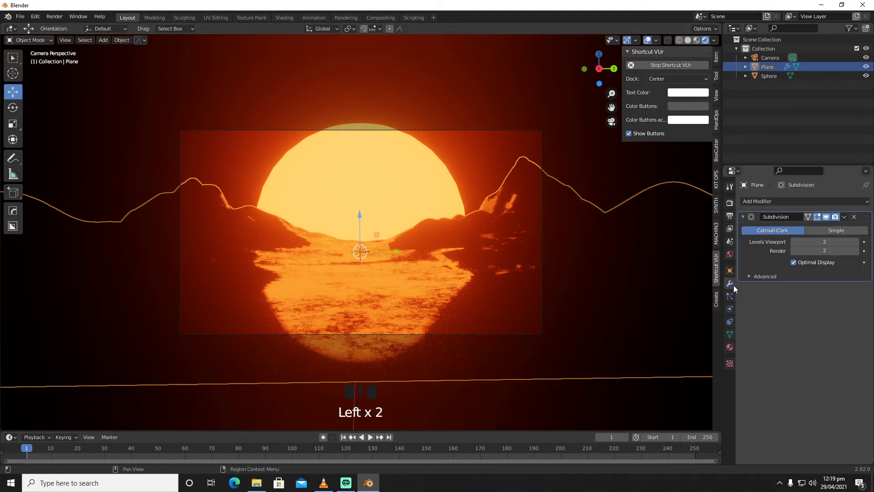
left_click(857, 241)
left_click(856, 242)
left_click(856, 242)
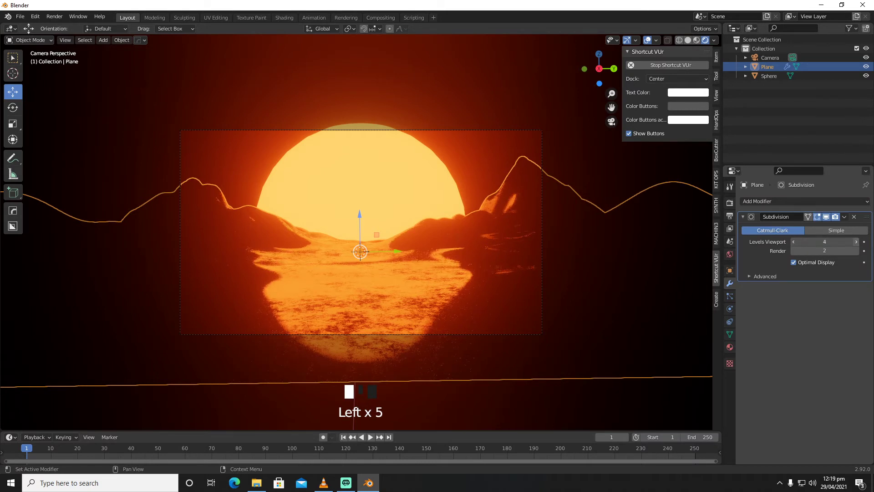
left_click(856, 242)
left_click(856, 241)
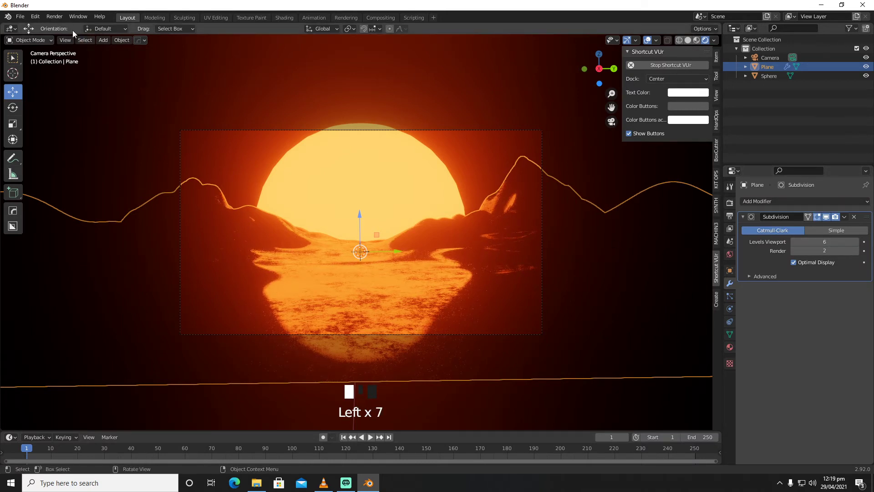
Step: Save the scene as dune.blend on the H: drive
left_click(20, 17)
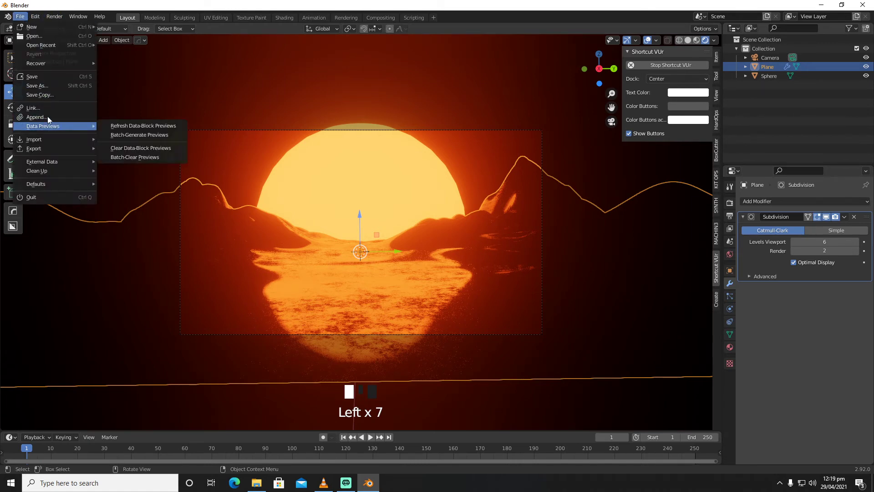
left_click(48, 85)
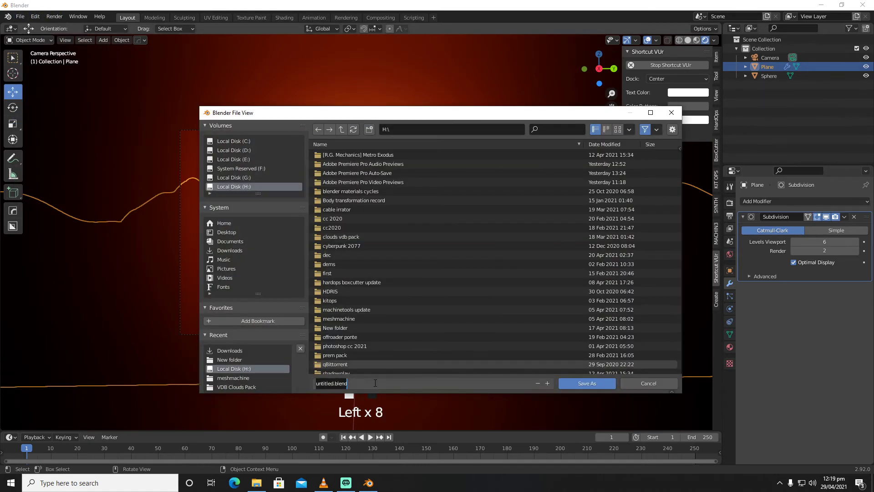
type("123")
left_click(587, 382)
Step: Set the terrain's Subdivision render level to 6 and briefly preview the scene without viewport overlays
left_click(855, 250)
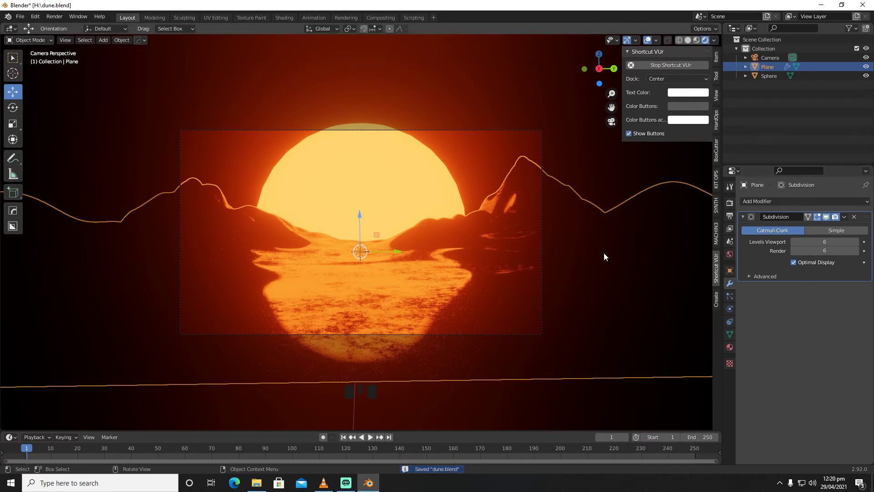
left_click(647, 39)
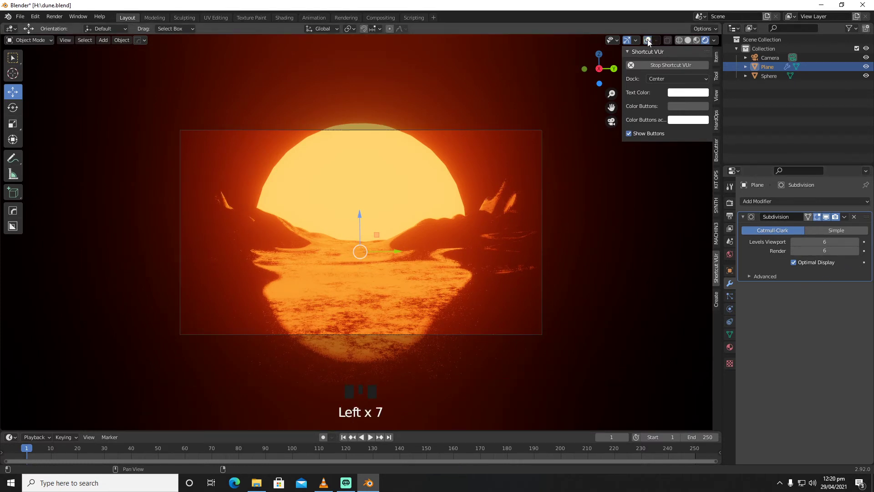
left_click(647, 39)
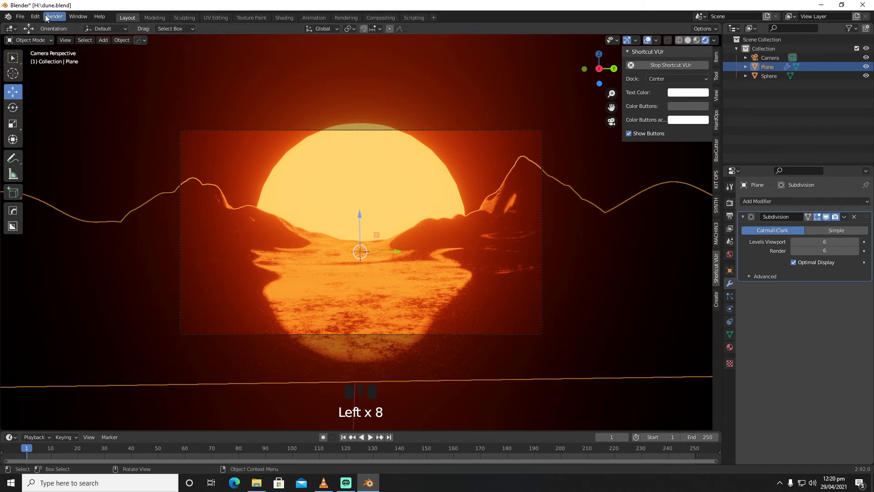
Step: Import the Kneeling.fbx character from the Downloads folder
left_click(20, 17)
mouse_move(55, 142)
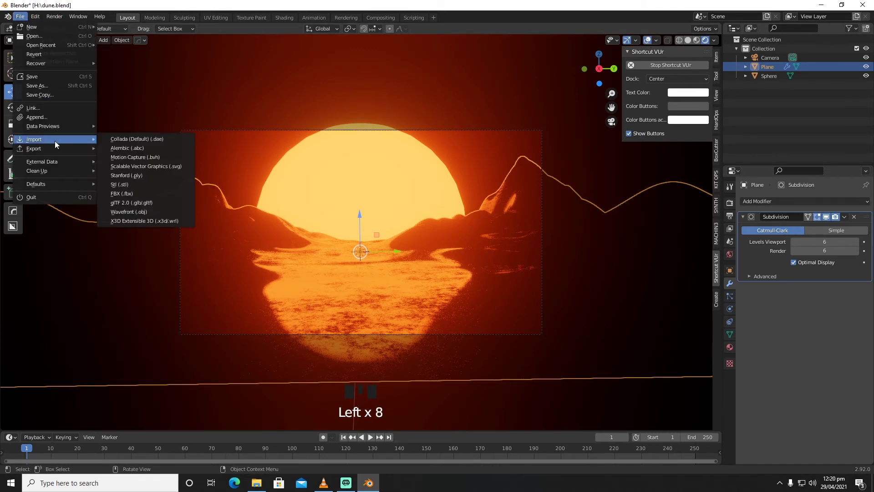
left_click(137, 193)
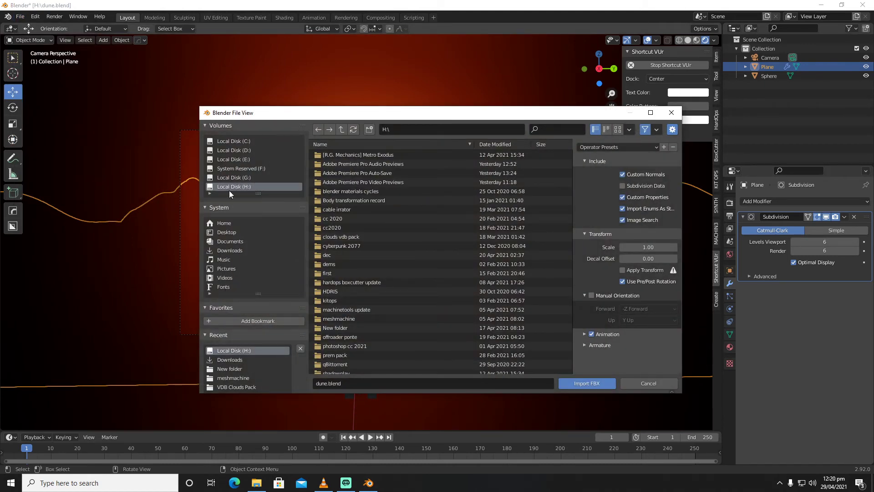
left_click(230, 250)
left_click(337, 173)
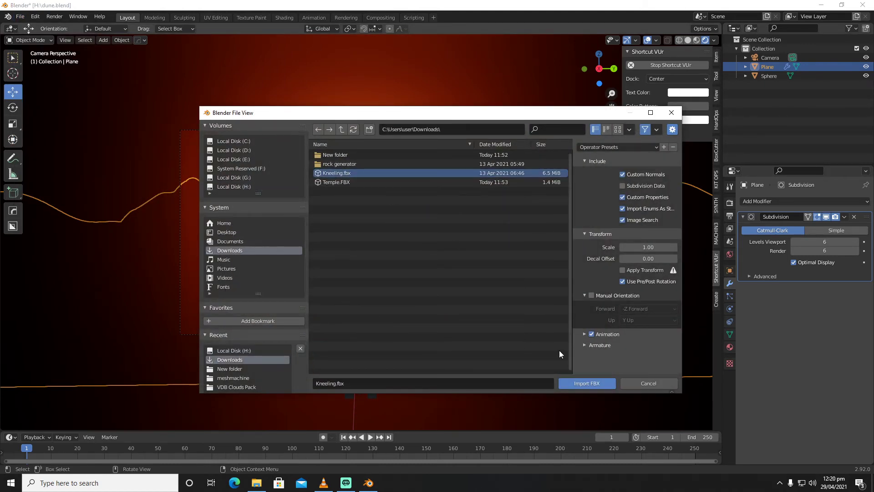
left_click(587, 383)
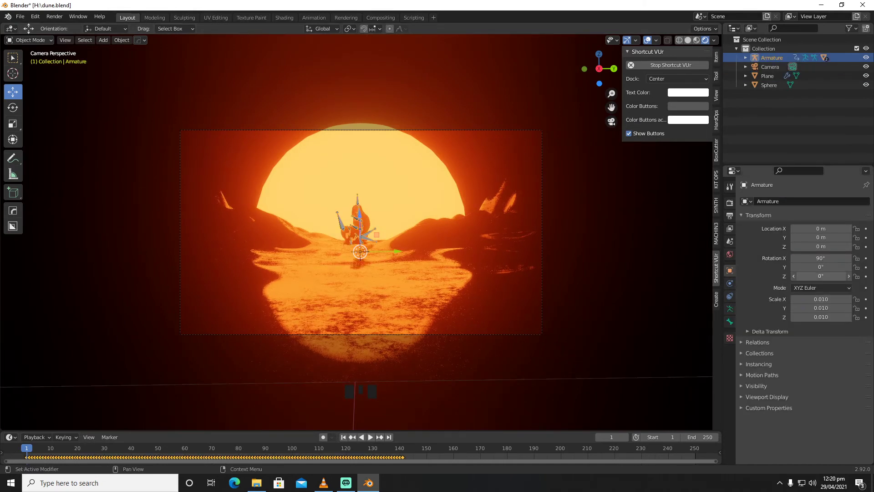
Step: Rotate the imported kneeling figure to about -84.8° around Z, hiding the viewport overlays to judge its silhouette
left_click_drag(821, 276, 776, 276)
left_click(648, 40)
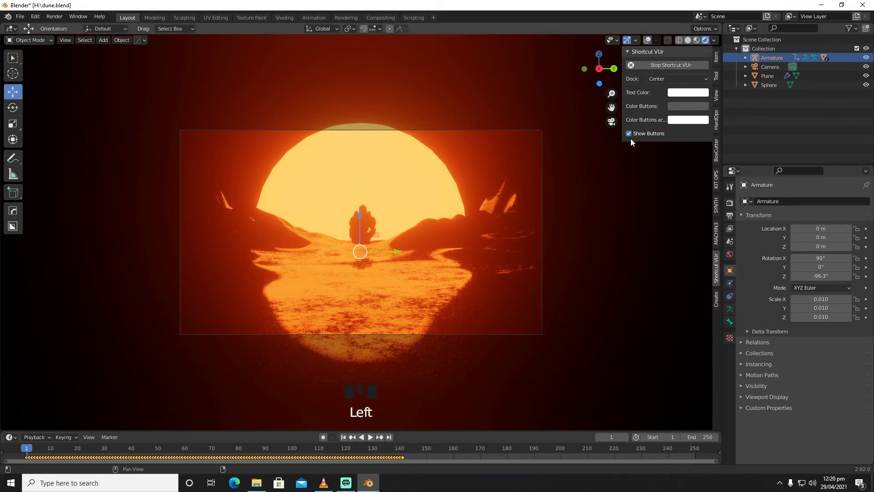
left_click_drag(833, 276, 840, 276)
Step: Scale the kneeling figure by about 0.597, and with overlays back on raise it about 0.197 m along Z
key("s")
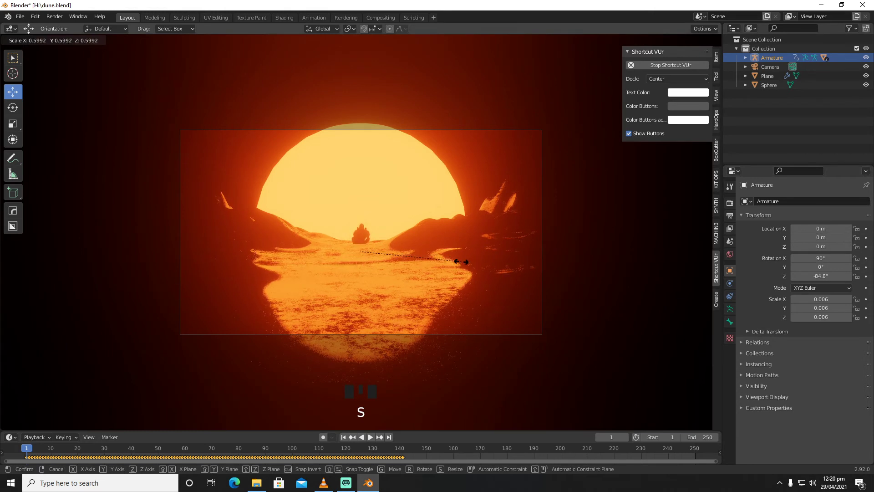
left_click(460, 262)
left_click(648, 40)
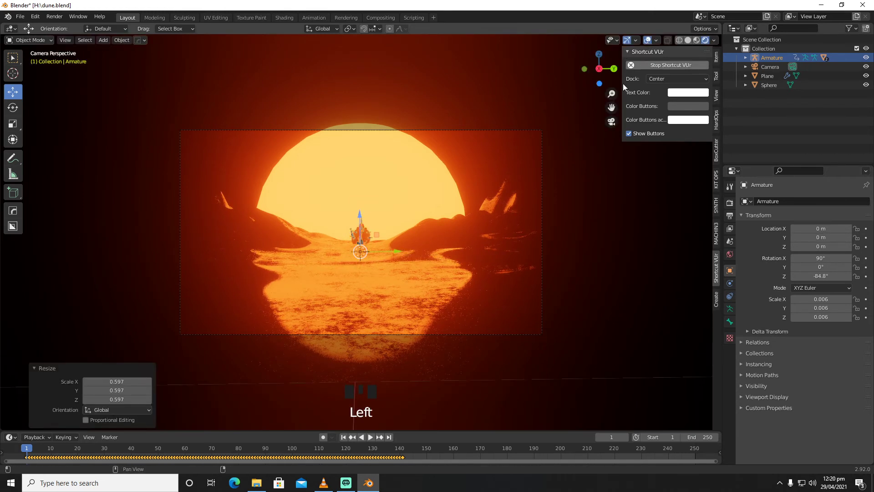
key("g")
key("z")
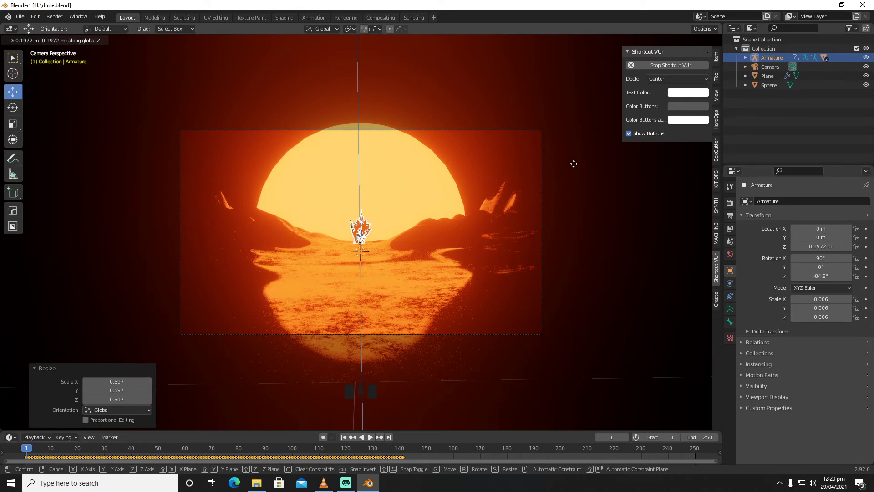
left_click(574, 164)
Step: Deselect the figure, hide the viewport overlays, and save the file
left_click(541, 102)
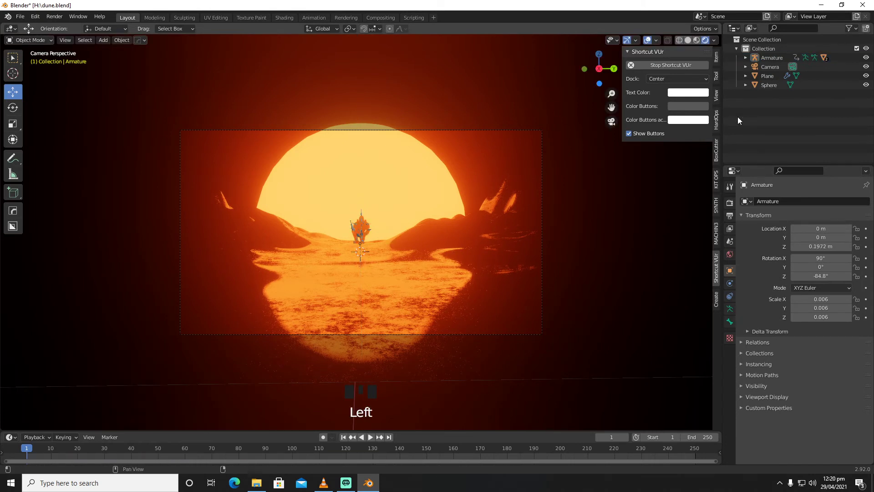
left_click(649, 40)
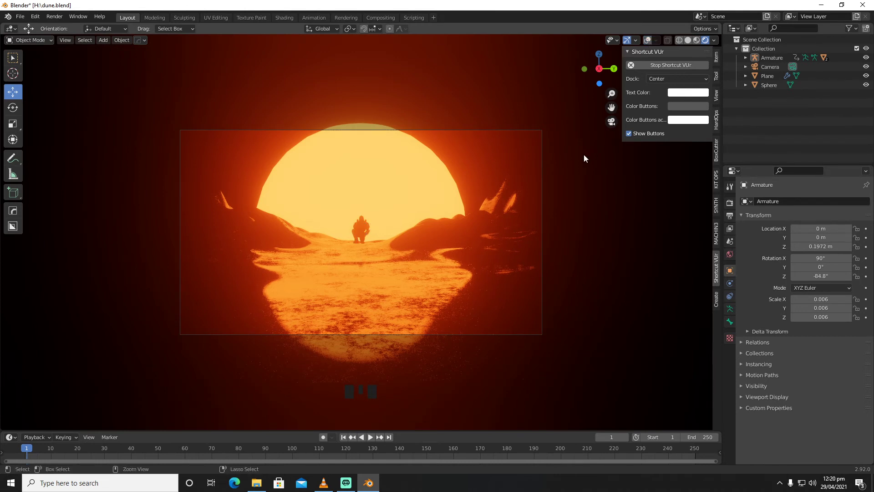
key("ctrl+s")
Step: Render the scene as a still image, examine the result, and close the render window
left_click(54, 17)
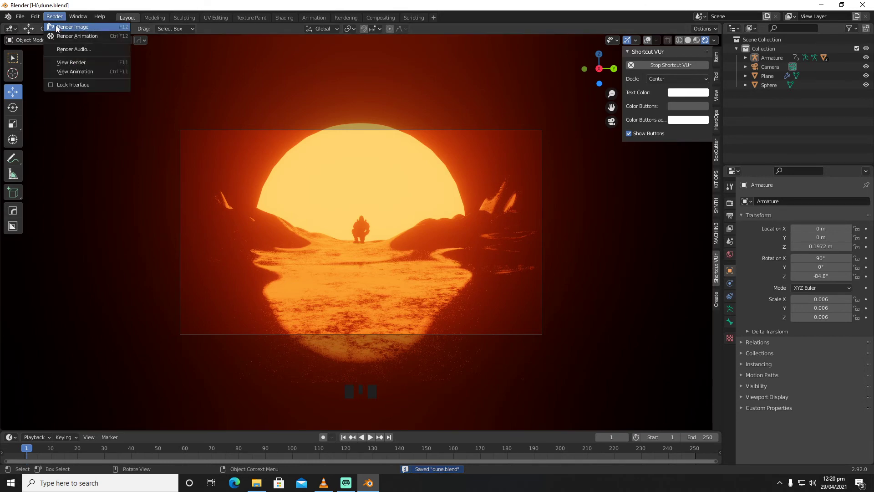
left_click(62, 34)
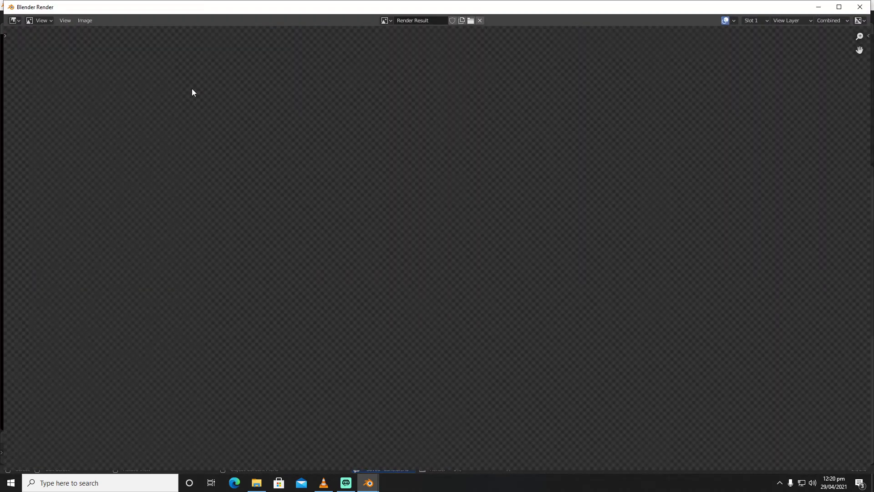
scroll(342, 132, "down", 1)
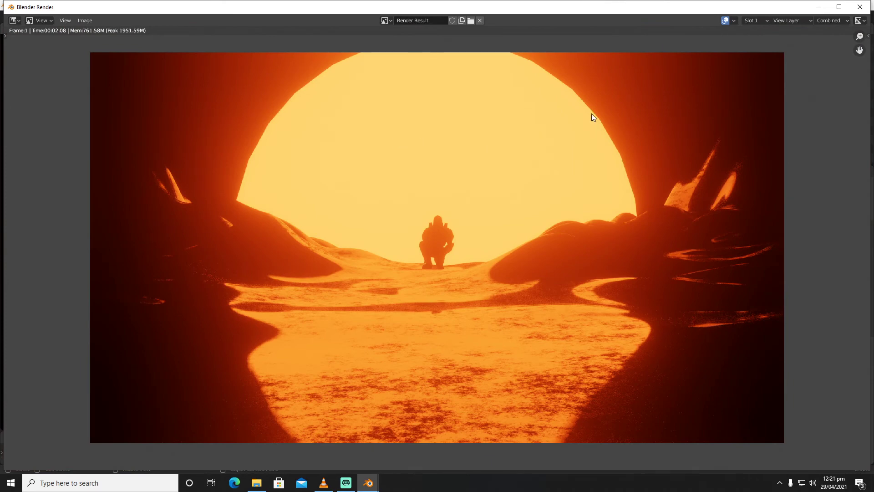
left_click(860, 7)
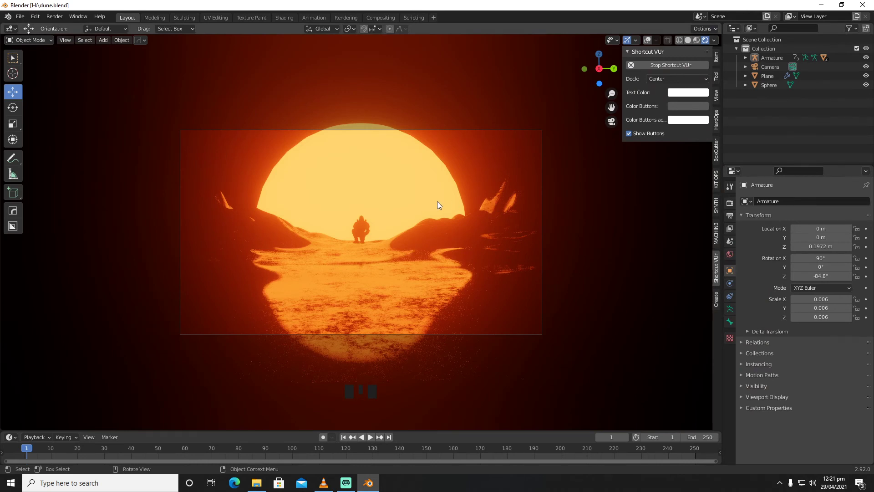
Step: Import the Wavefront model ConcreteColumn.obj from New folder inside Downloads
left_click(20, 16)
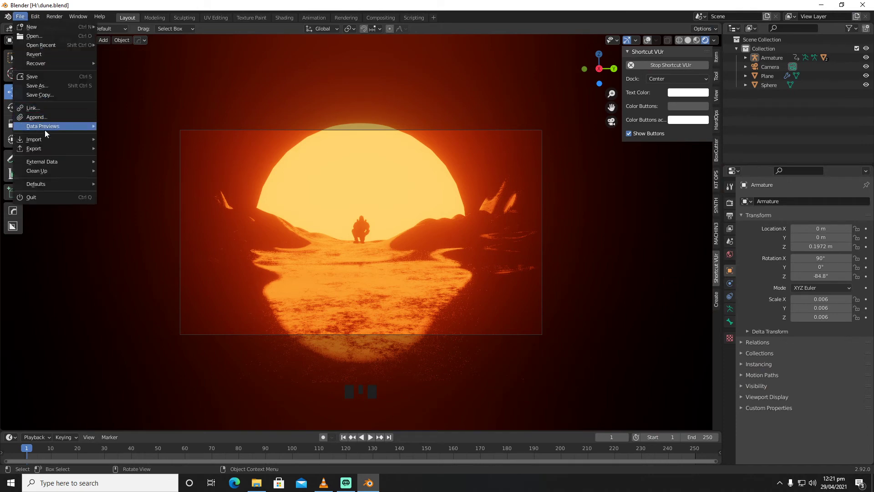
mouse_move(44, 137)
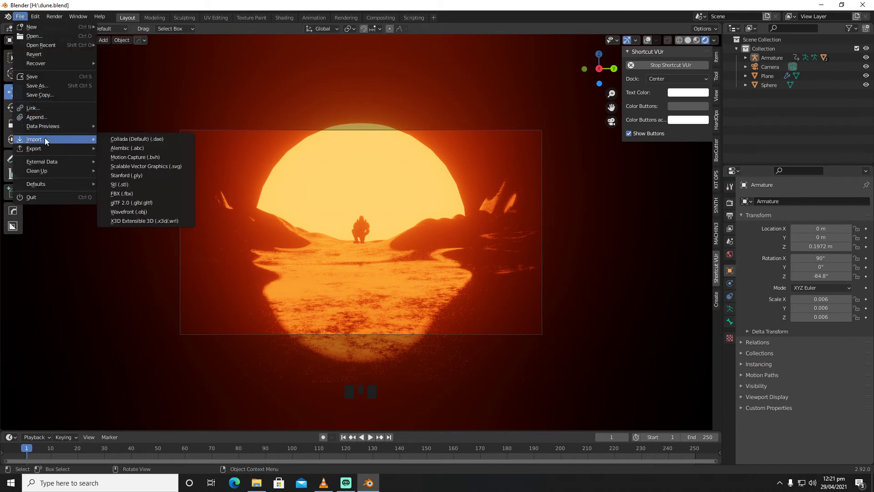
left_click(137, 211)
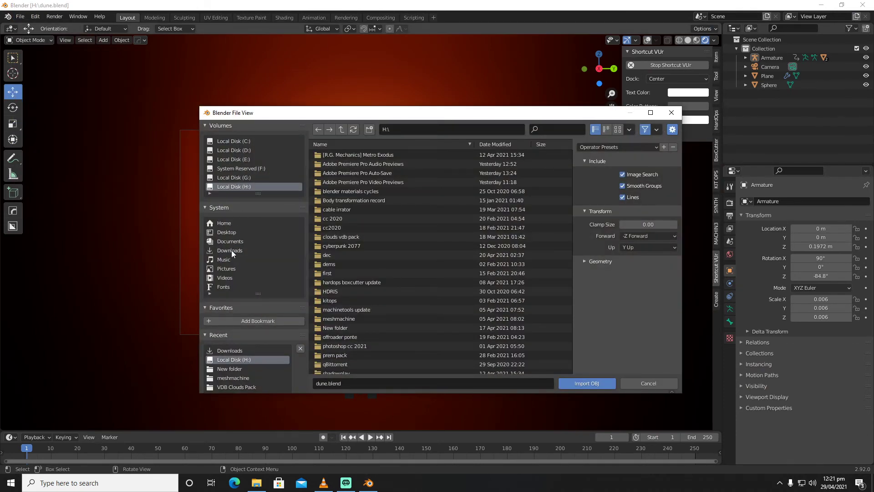
left_click(229, 250)
left_click(334, 164)
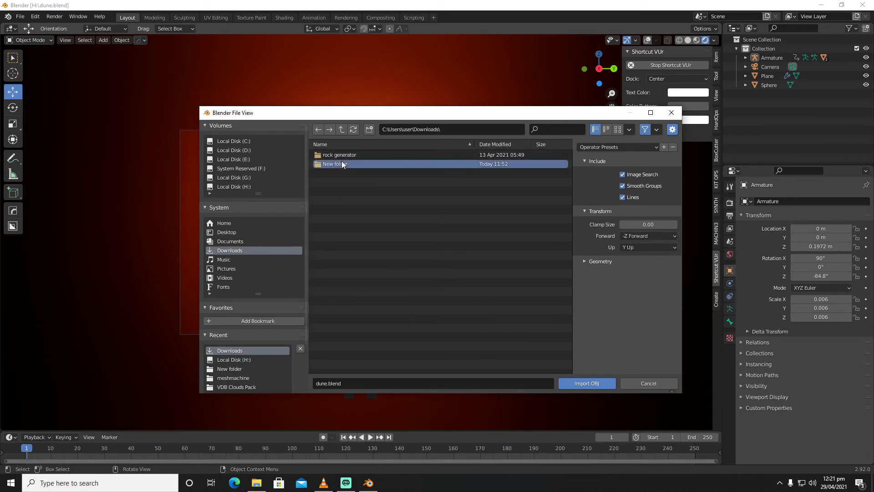
double_click(342, 163)
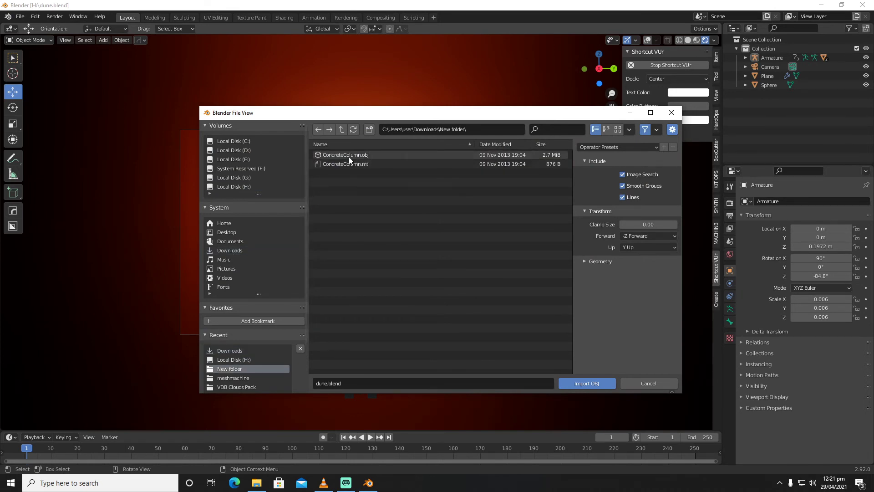
left_click(350, 155)
left_click(582, 381)
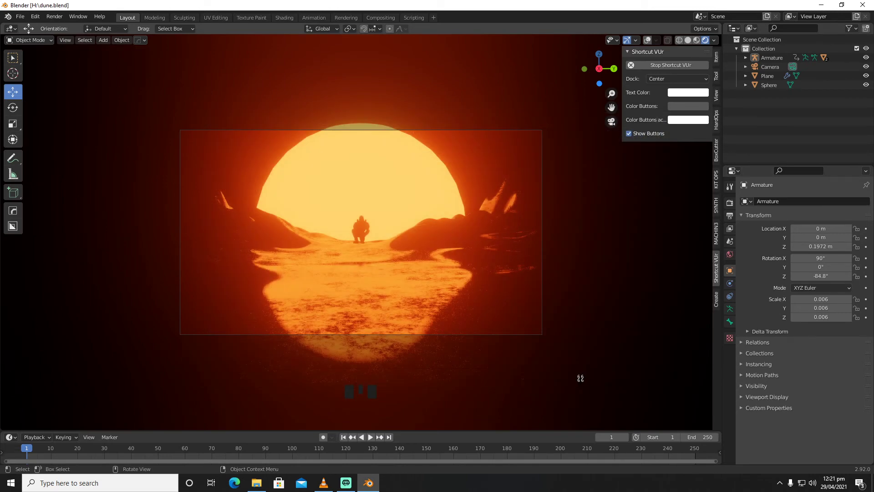
Step: Scale the concrete column by 0.095 and again by 0.179 with overlays shown, and move it about -1 m along Y
key("s")
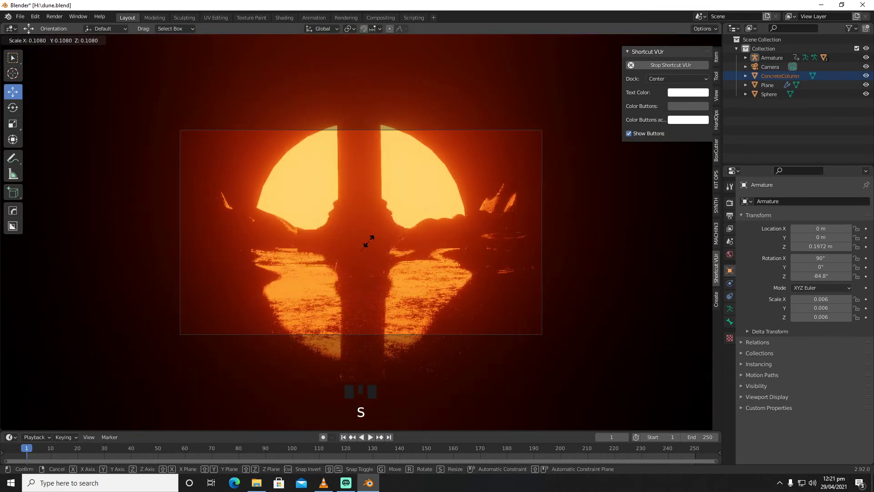
left_click(363, 239)
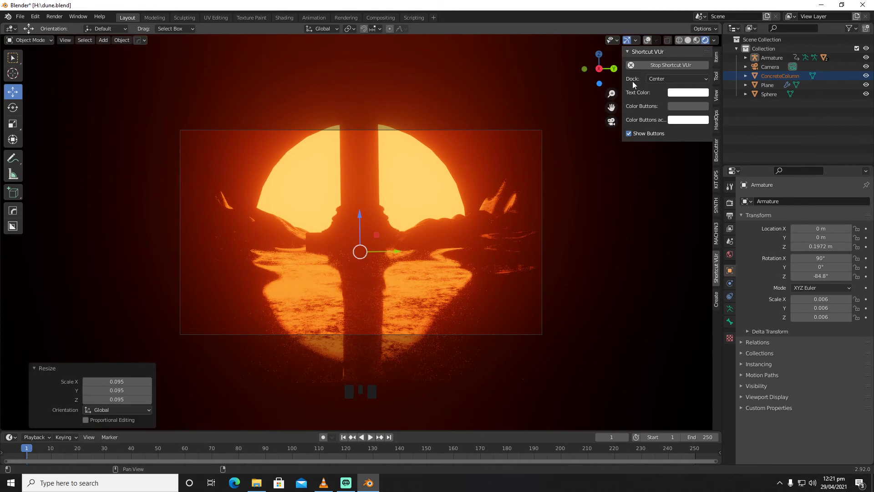
left_click(647, 41)
key("s")
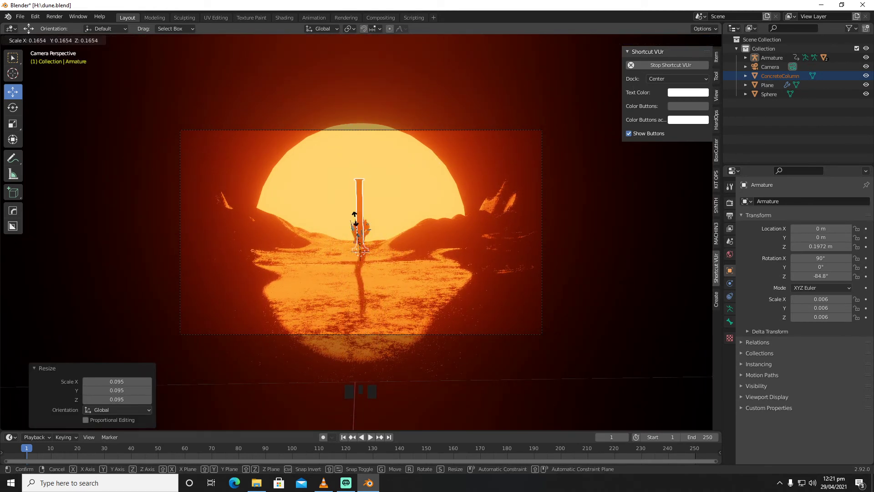
left_click(356, 216)
key("g")
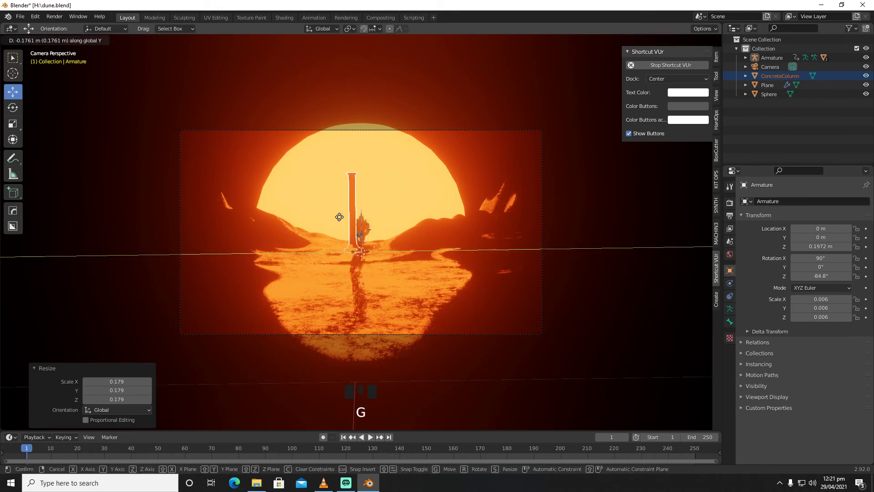
left_click(314, 214)
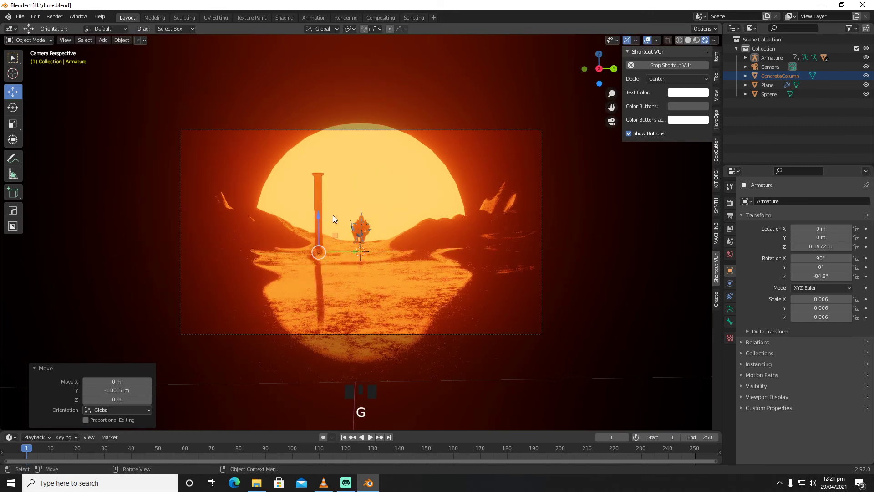
Step: Duplicate the column, move the copy about 1.78 m along Y, scale it by 0.996, and hide the overlays
key("shift+d")
key("Escape")
key("g")
key("y")
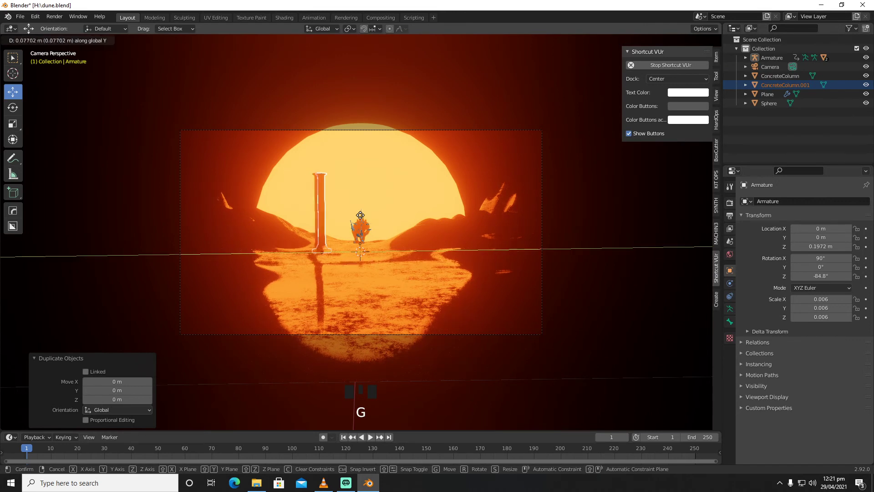
left_click(406, 215)
key("s")
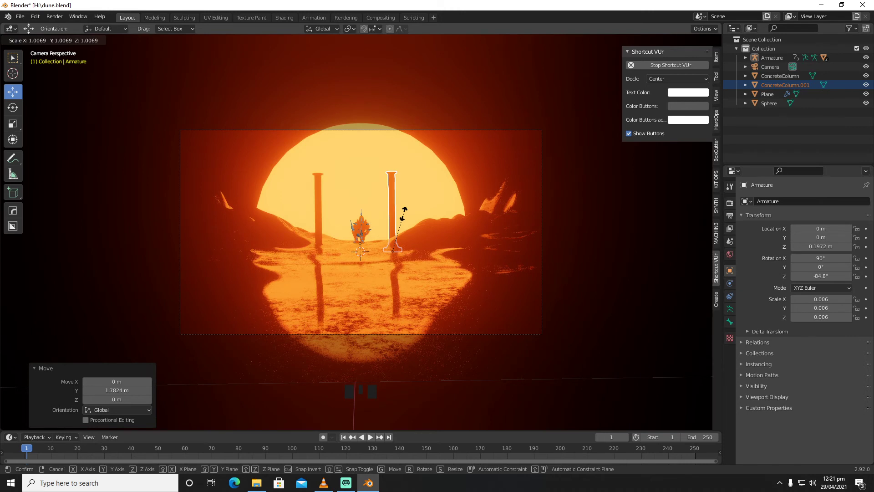
left_click(400, 211)
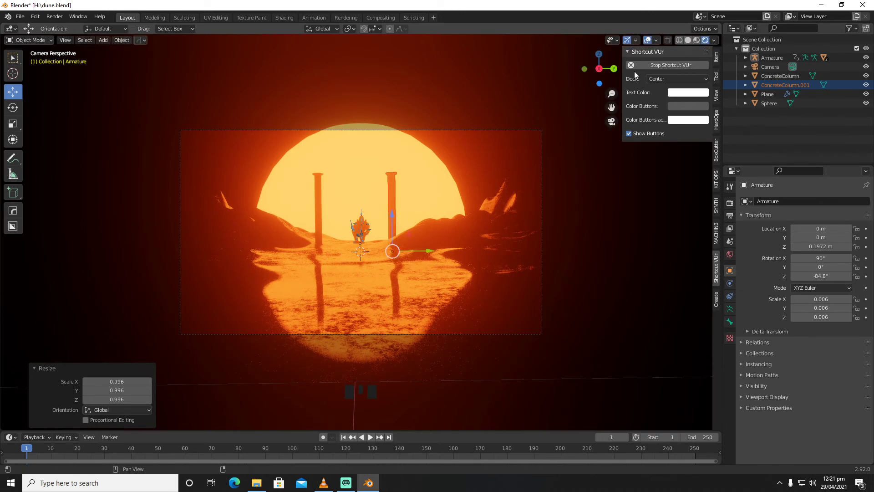
left_click(646, 41)
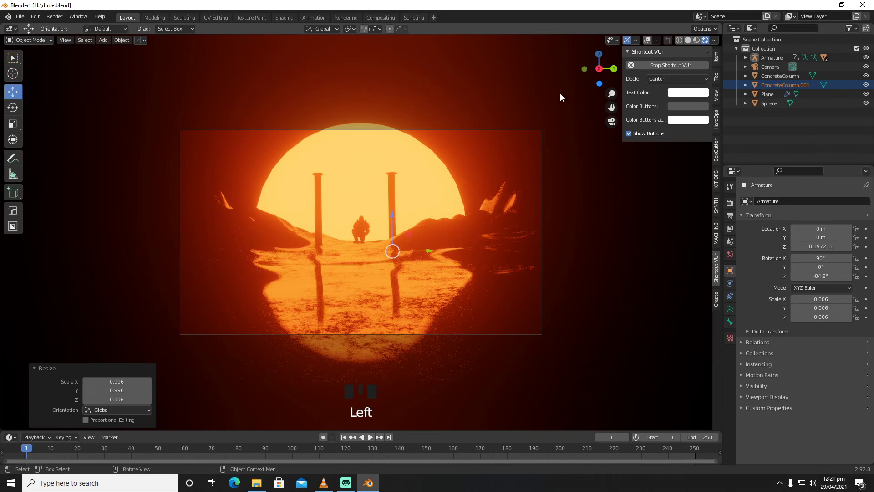
Step: Brighten the world background colour to a value of about 0.091 to light the scene, and select the first column
middle_click_drag(411, 179, 349, 222)
scroll(462, 195, "down", 4)
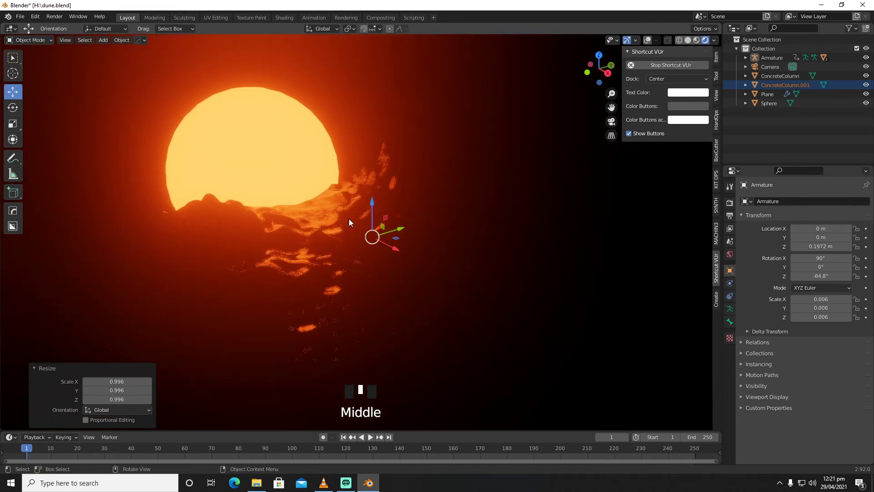
left_click(729, 254)
left_click(814, 262)
left_click_drag(854, 198, 854, 173)
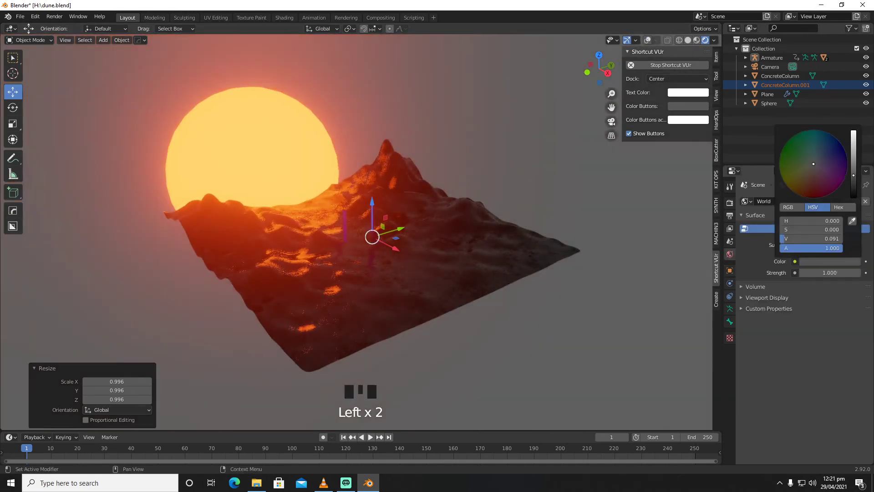
left_click(344, 234)
Step: Try duplicating the first column and moving the copy along X, cancel the move, and undo the duplication
middle_click_drag(345, 233, 428, 253)
key("shift+d")
right_click(429, 253)
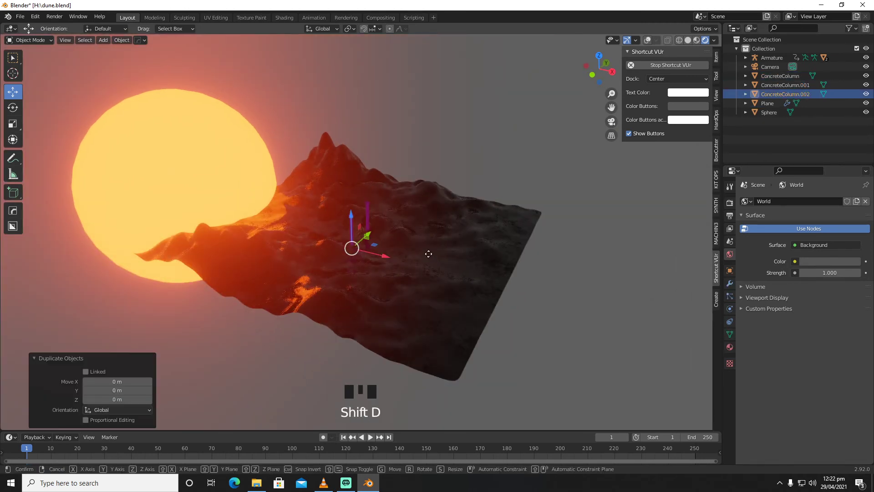
key("g")
key("y")
key("x")
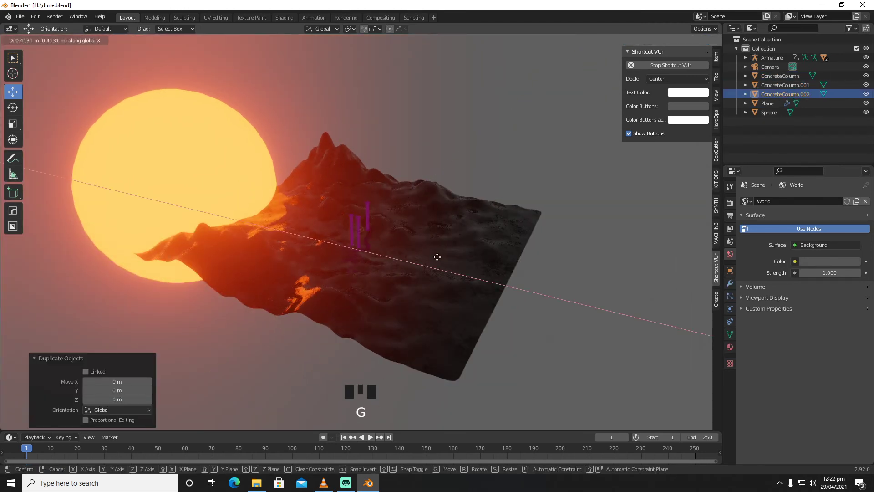
right_click(449, 262)
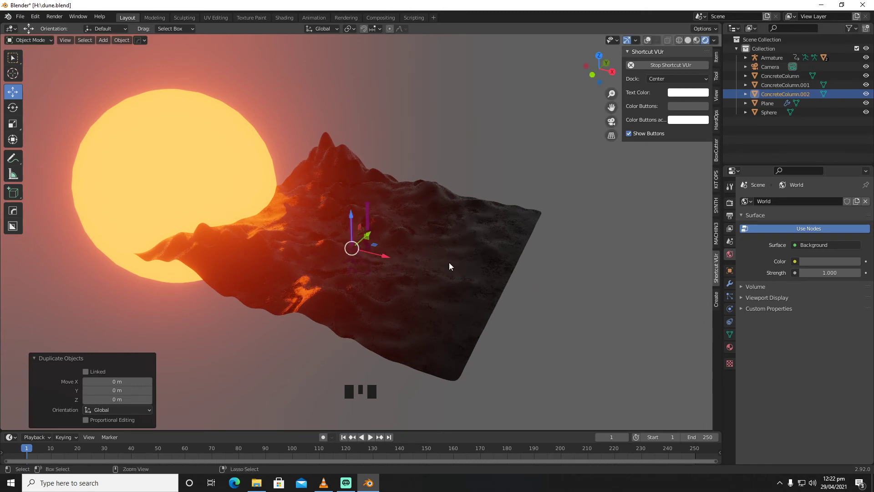
key("ctrl+z")
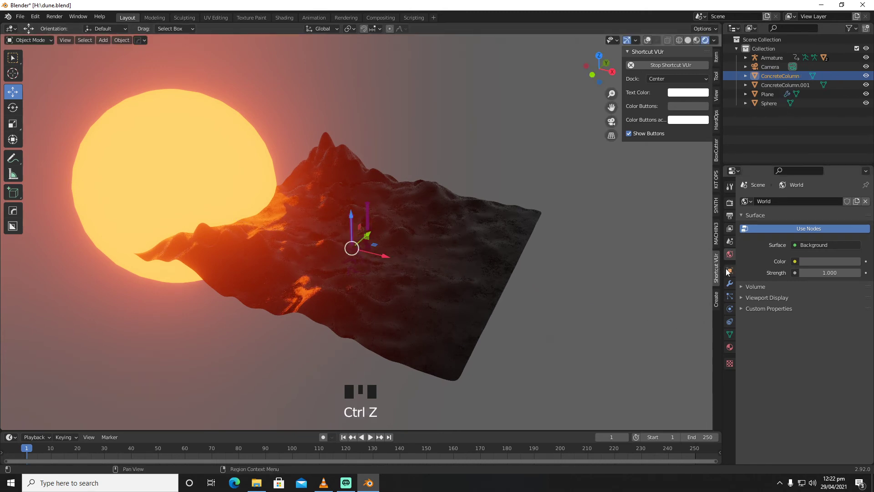
Step: Add an Array modifier to the first column and reduce its relative offset factor X to 0
left_click(730, 283)
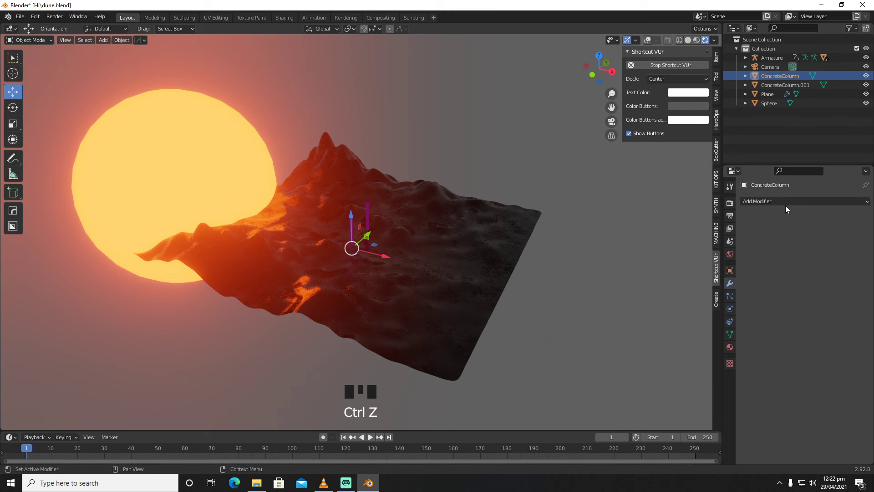
left_click(786, 208)
left_click(715, 230)
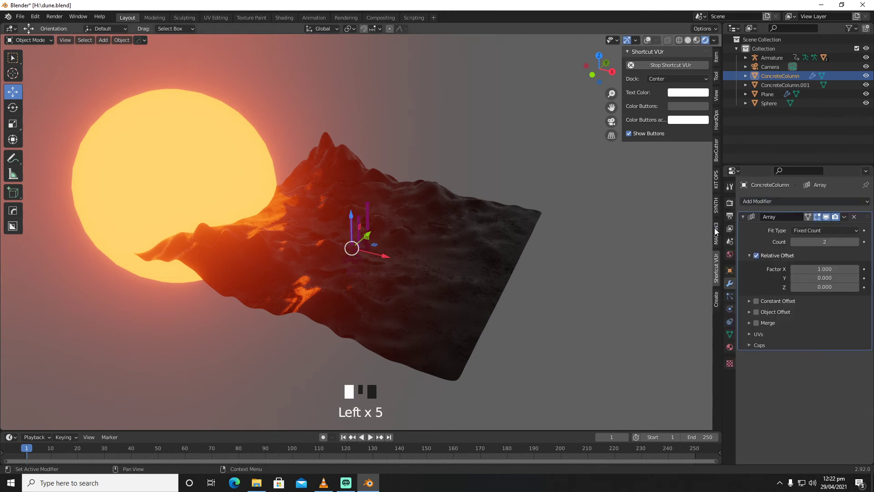
left_click(794, 271)
left_click(794, 271)
left_click(794, 271)
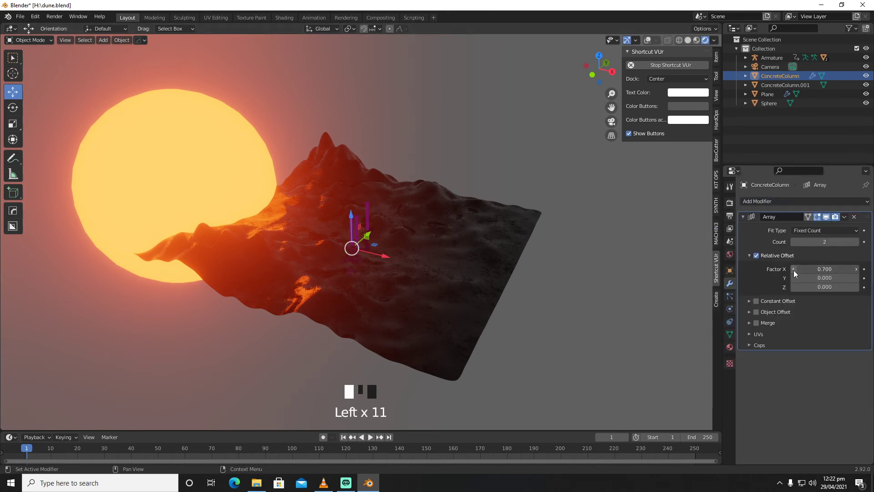
left_click(794, 270)
left_click(794, 270)
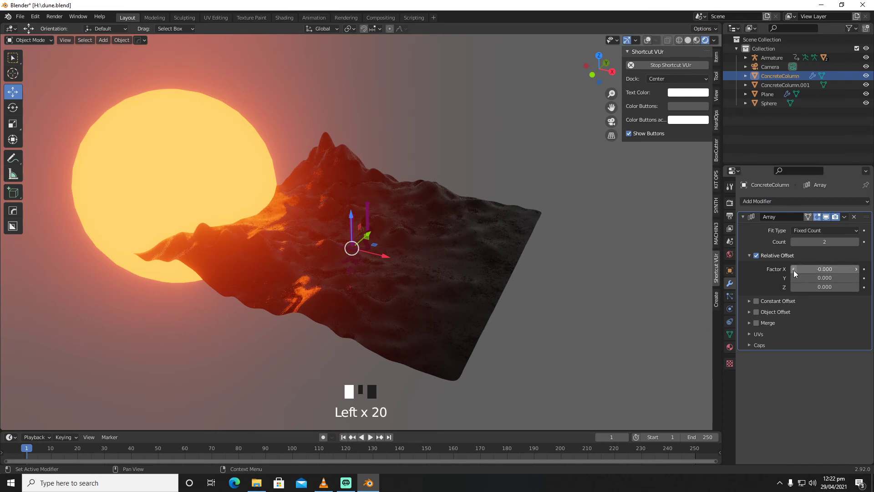
Step: Try small relative offset values along Y in the column's array, and return the Y factor to 0
left_click(864, 278)
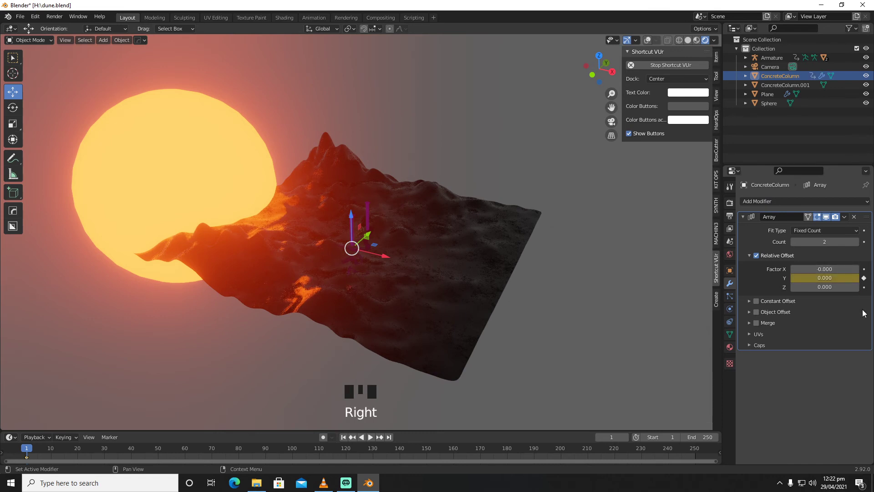
left_click(864, 279)
left_click(858, 279)
left_click(857, 279)
left_click(858, 279)
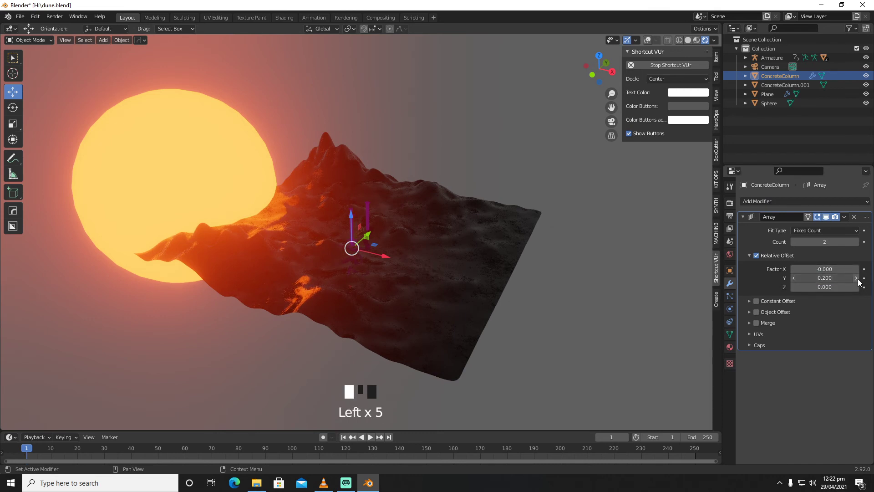
left_click(858, 279)
left_click(794, 278)
left_click(794, 278)
left_click(794, 278)
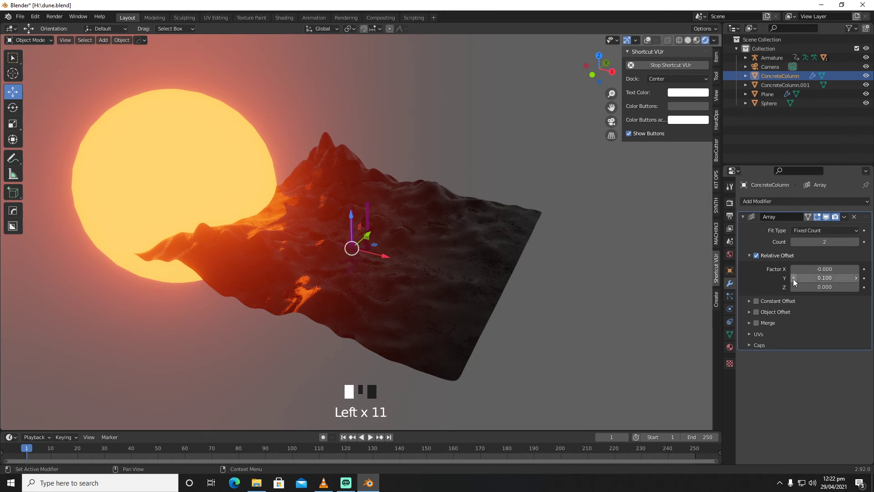
left_click(794, 278)
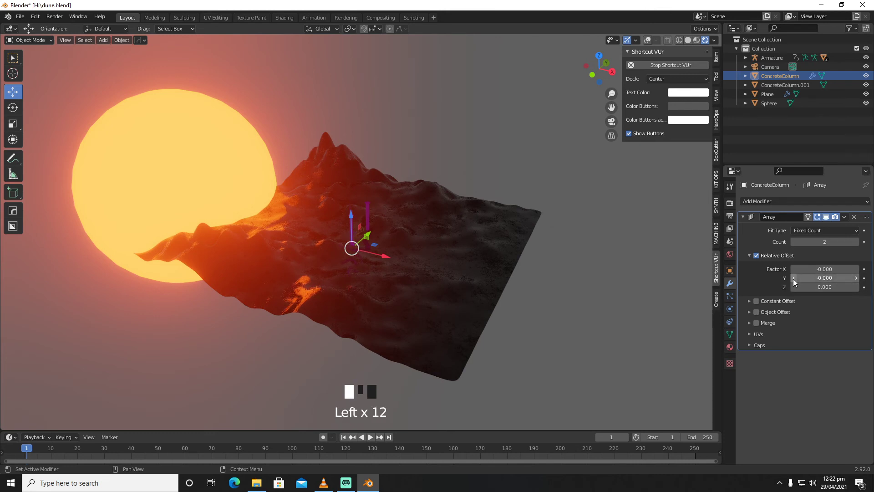
Step: Try a relative offset factor Z of -2.4 in the array and check the column spacing through the camera
left_click(858, 287)
left_click(858, 288)
left_click(858, 287)
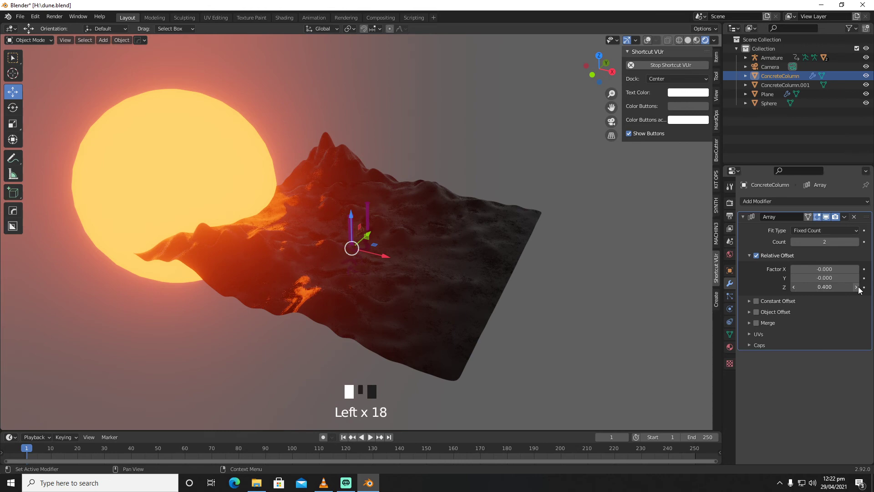
left_click(858, 288)
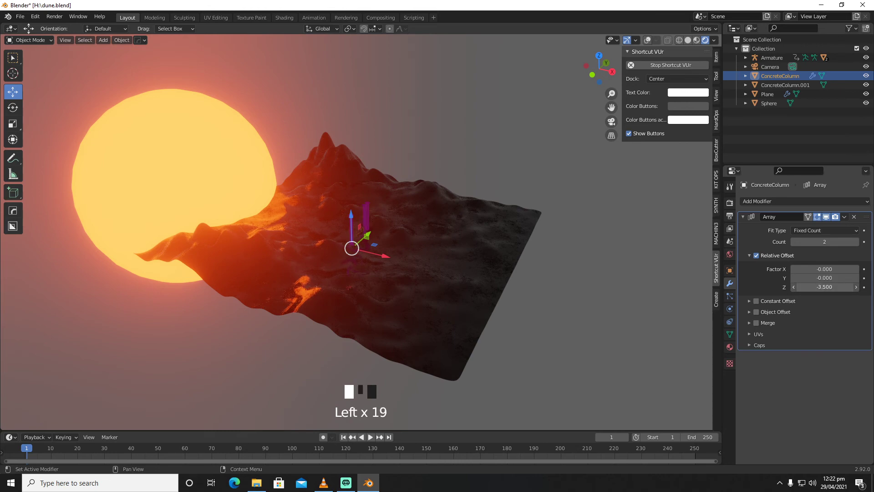
left_click_drag(796, 287, 800, 287)
key("KP_0")
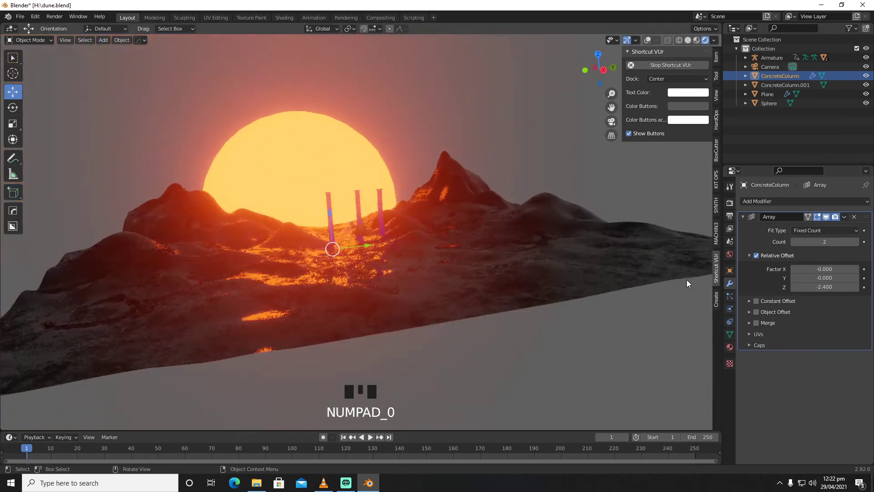
Step: Reset the array's relative Z factor to 0, try a Y factor of 1.2, and reset Y to 0
left_click(826, 287)
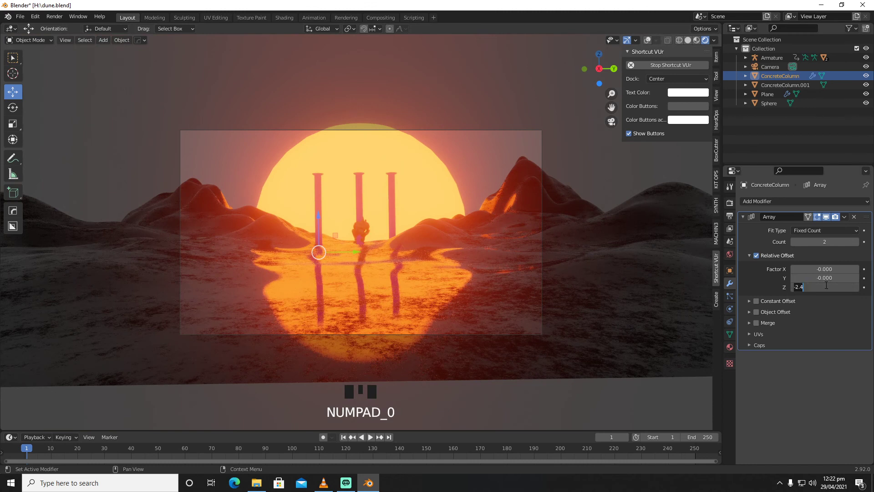
type("0")
key("Return")
mouse_move(827, 278)
left_mouse_down()
mouse_move(783, 278)
mouse_move(827, 278)
left_mouse_up()
left_click(827, 278)
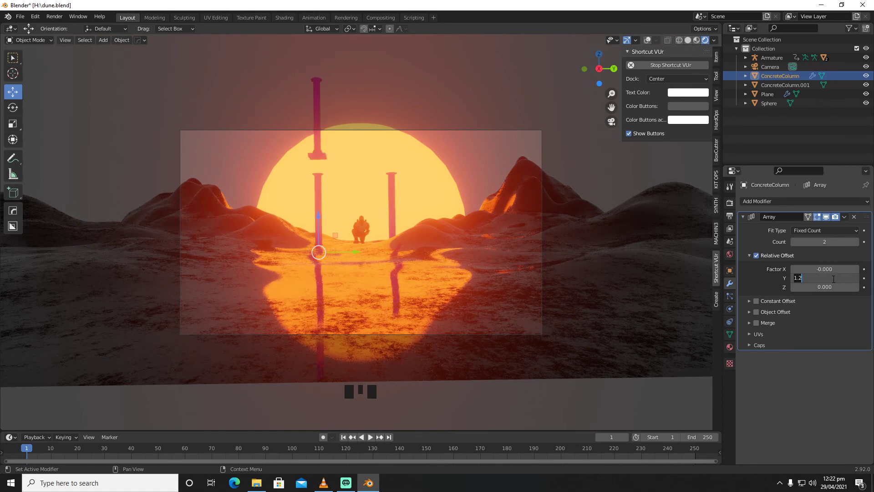
type("0")
key("Return")
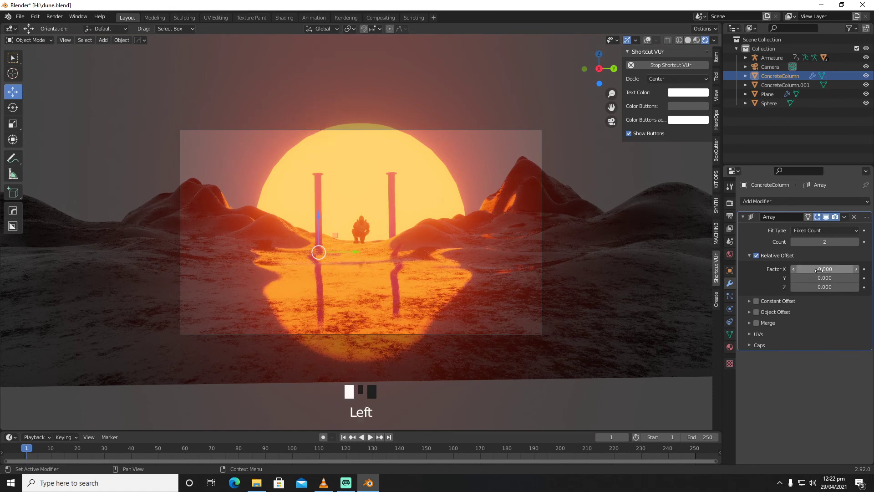
Step: Set the relative offset factor X of the first column's array to 3.9
left_click(796, 271)
left_click(796, 269)
left_click(796, 269)
left_click(796, 269)
left_click(796, 269)
left_click(795, 269)
left_click(796, 269)
left_click(797, 269)
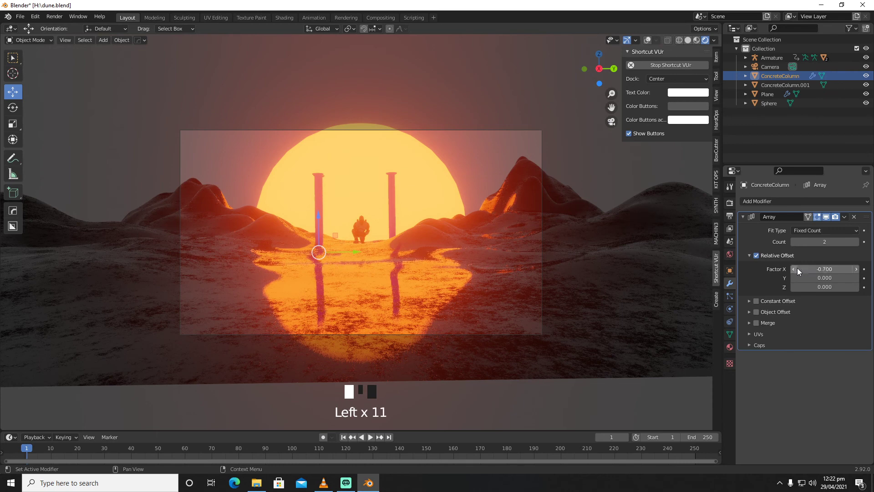
left_click_drag(800, 270, 860, 270)
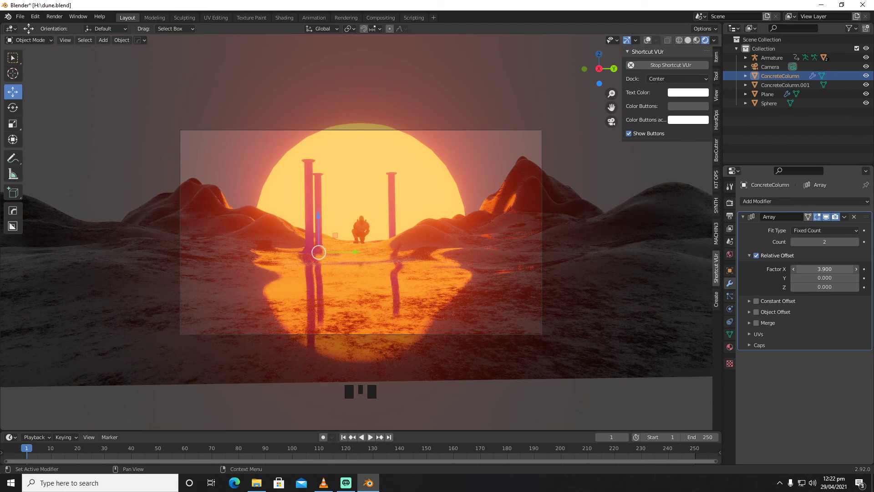
Step: Raise the count of the first column's array to 5 so the row extends toward the camera
left_click(857, 242)
left_click(857, 242)
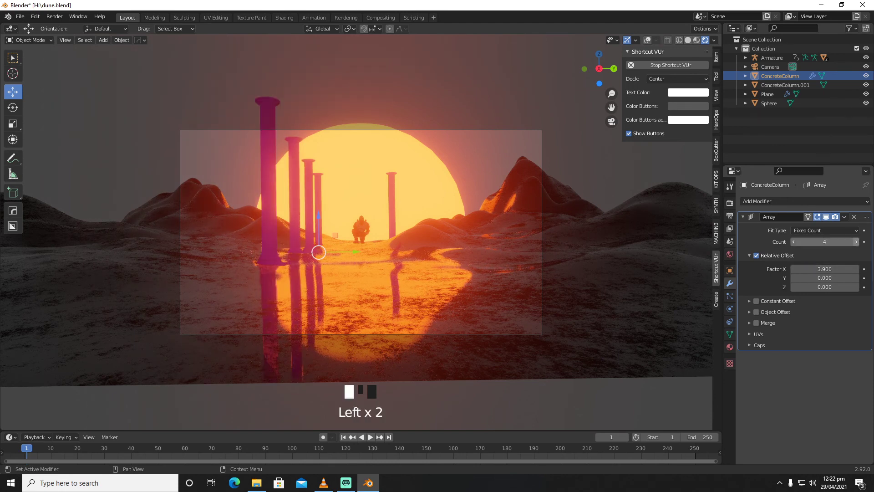
left_click(858, 242)
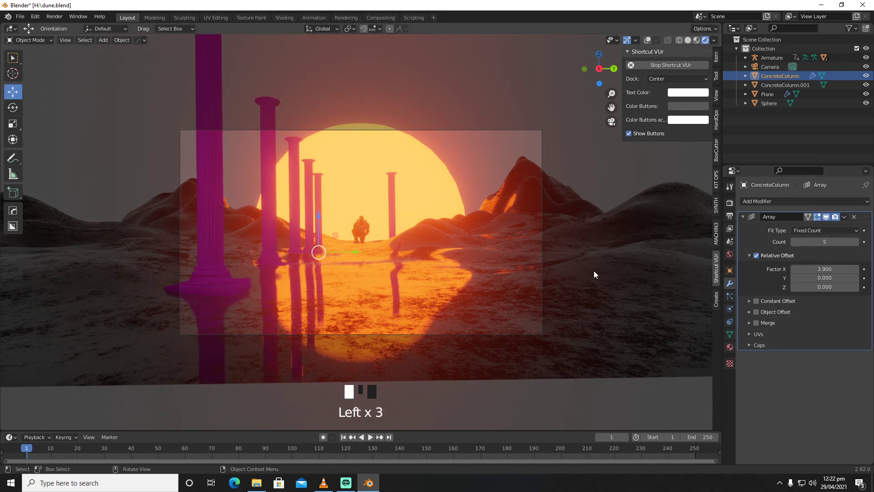
Step: Try an Array modifier on the second column with its count raised to 14
left_click(395, 214)
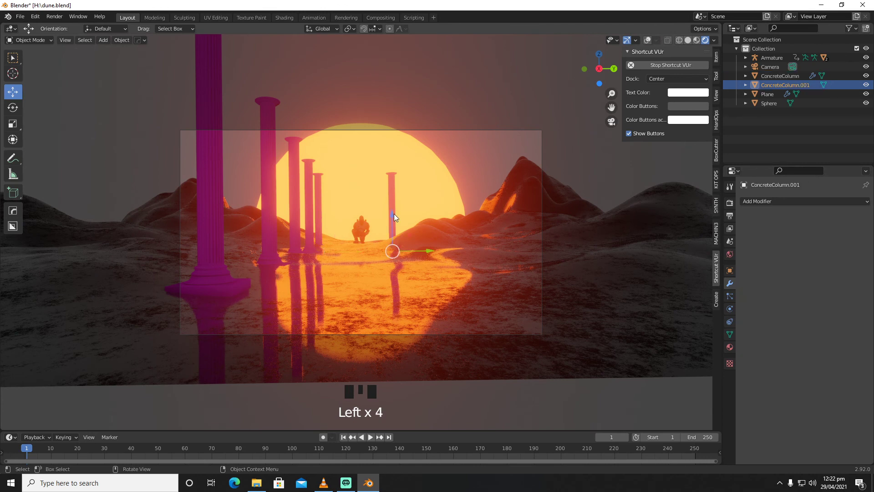
left_click(788, 201)
left_click(709, 225)
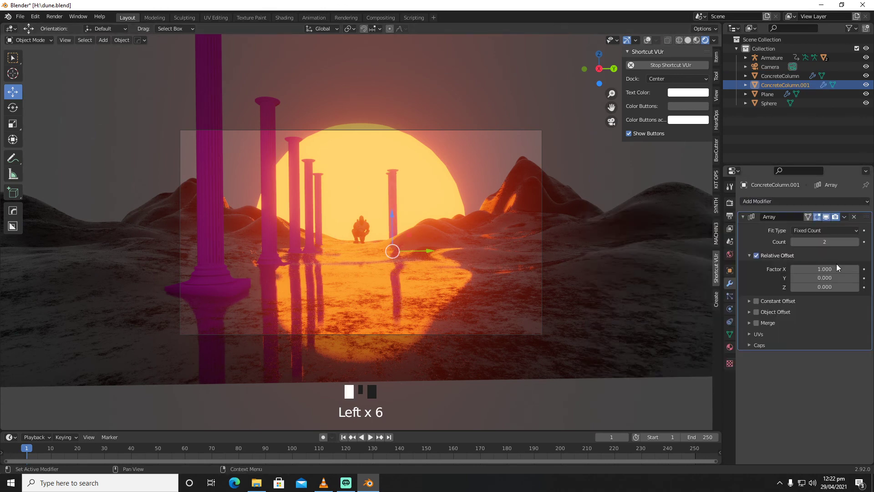
left_click(856, 242)
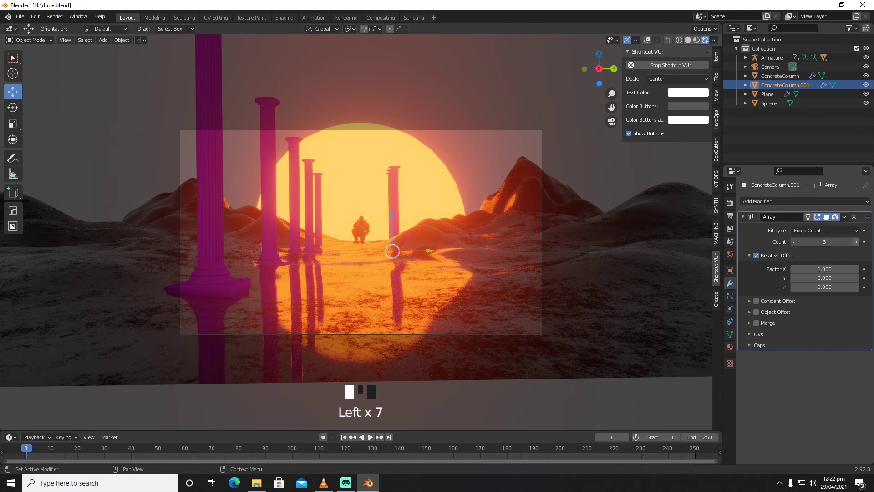
left_click(856, 242)
left_click(855, 242)
double_click(856, 242)
double_click(856, 242)
left_click(856, 243)
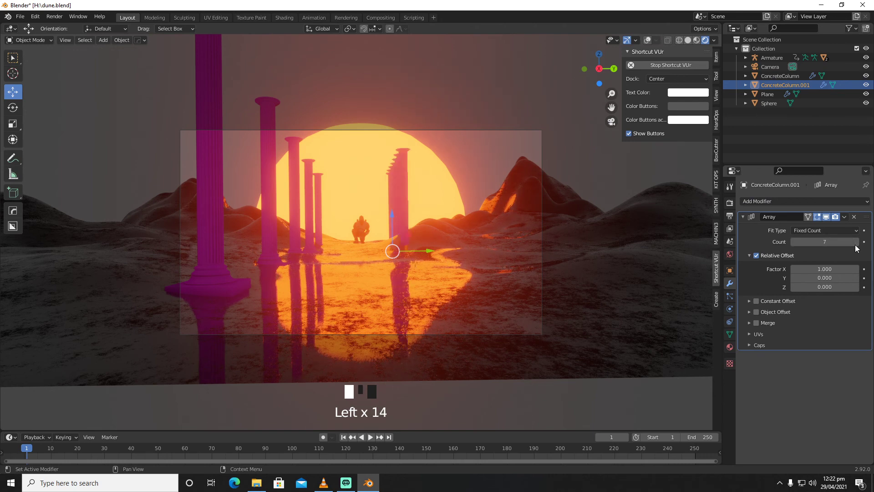
double_click(856, 242)
double_click(856, 243)
left_click(855, 242)
left_click(856, 243)
double_click(856, 242)
left_click(856, 243)
double_click(856, 242)
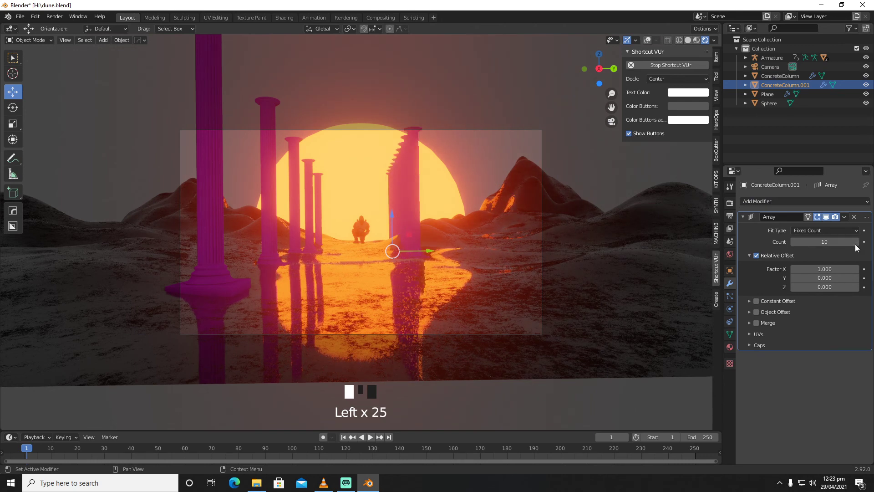
left_click(856, 245)
double_click(856, 245)
left_click(856, 245)
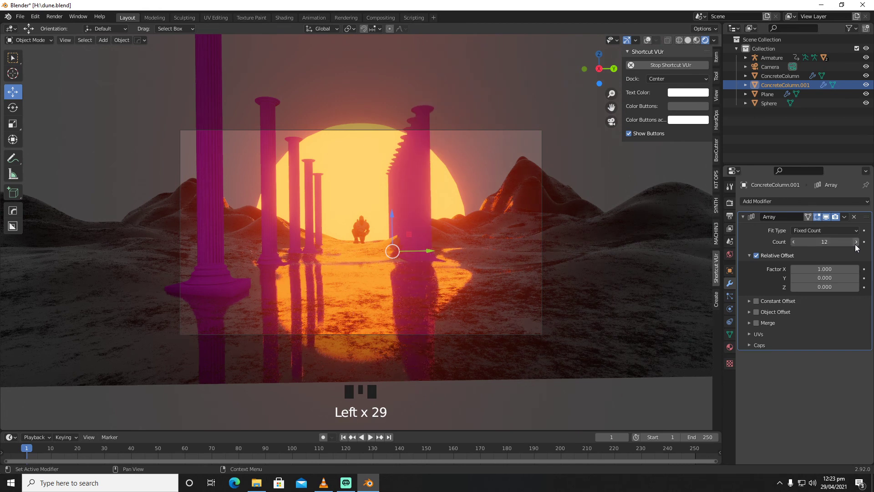
left_click(856, 242)
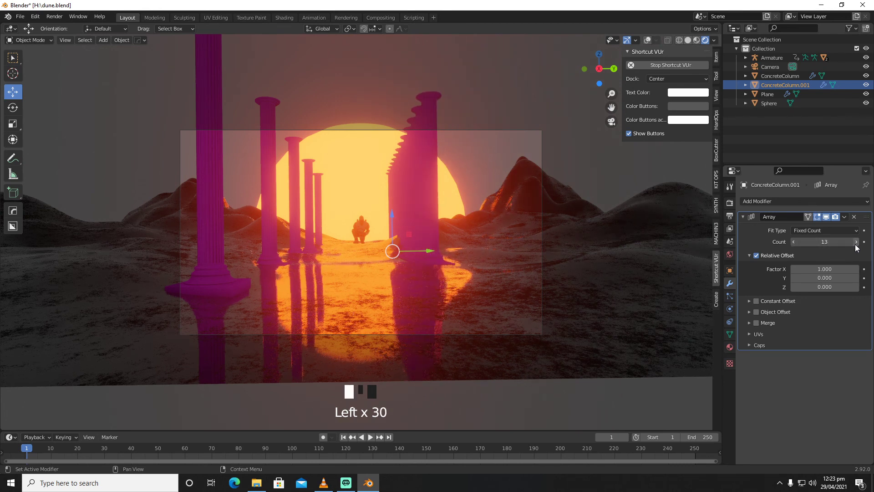
left_click(856, 243)
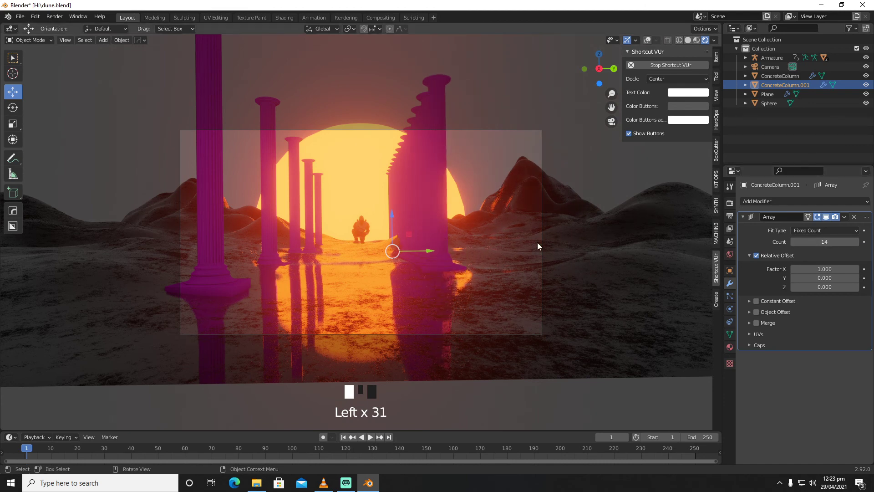
Step: Delete the second column, ConcreteColumn.001, from the scene
key("s")
right_click(488, 256)
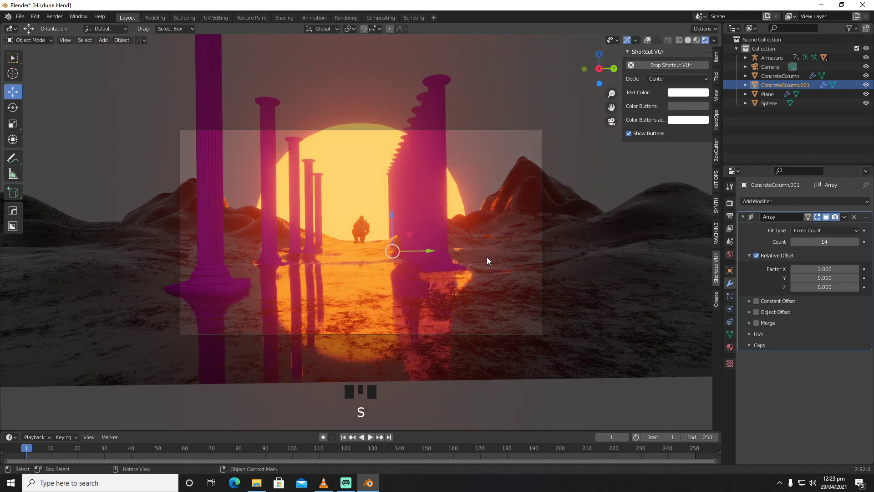
key("x")
left_click(496, 240)
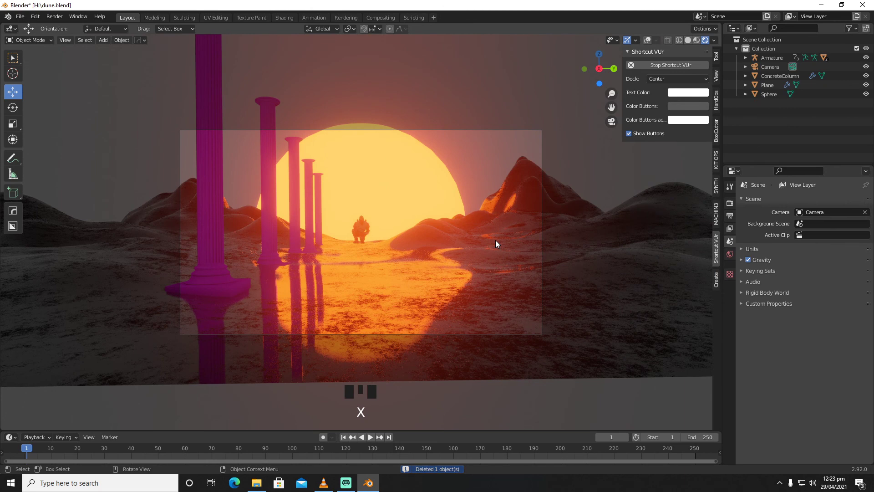
Step: Set the world background color to black
left_click(730, 254)
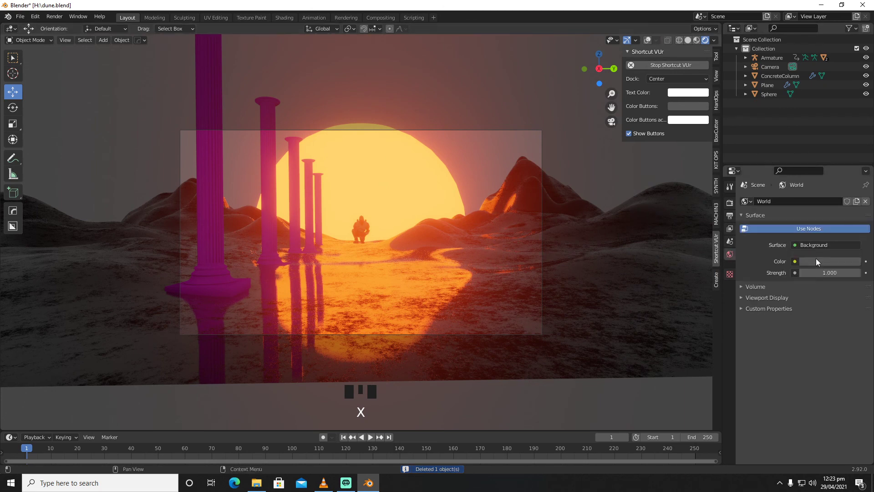
left_click(816, 258)
left_click(854, 196)
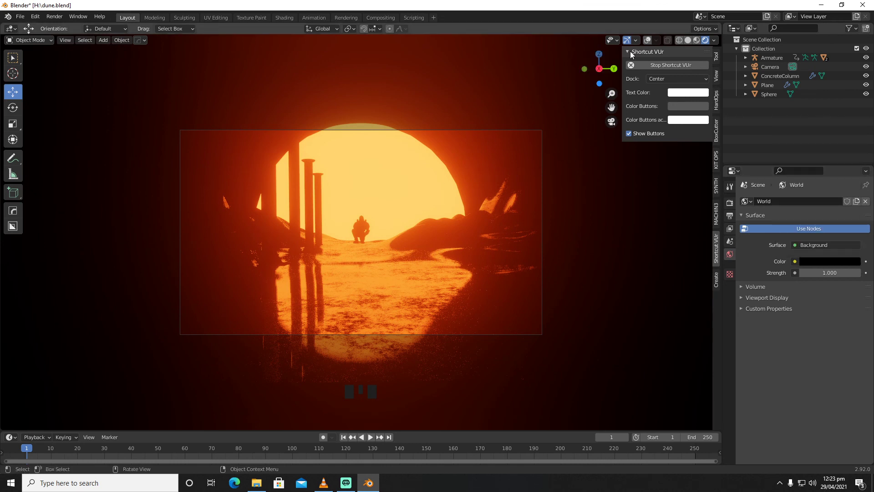
Step: Turn on the viewport overlays and add a Plain Axes empty at the scene origin
left_click(647, 40)
key("shift+a")
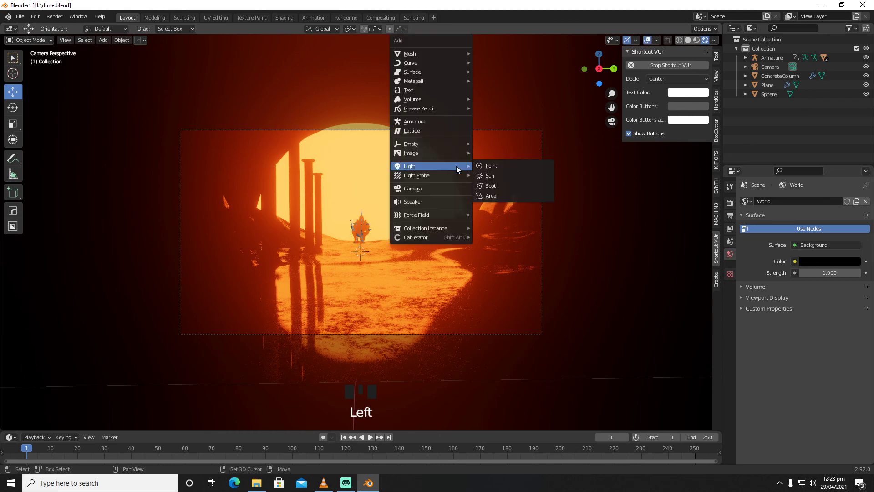
mouse_move(455, 144)
left_click(492, 143)
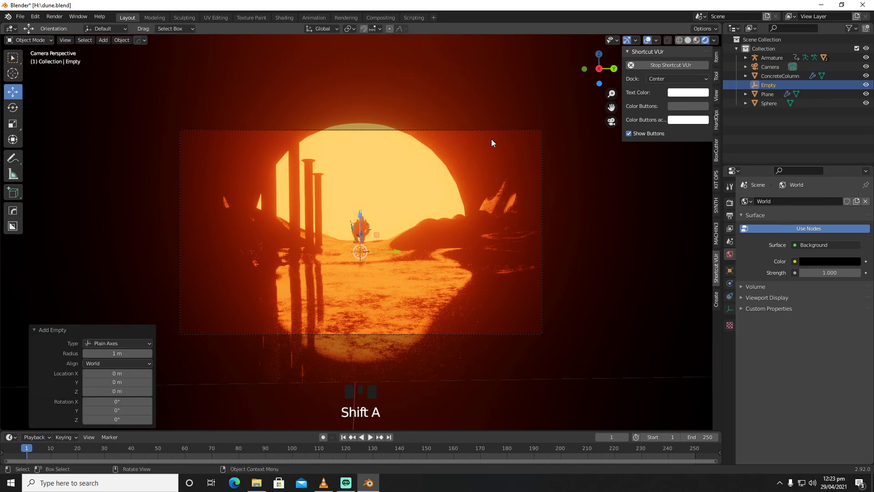
Step: Raise the empty about 0.65 m along Z to the kneeling figure and return to the camera view
key("g")
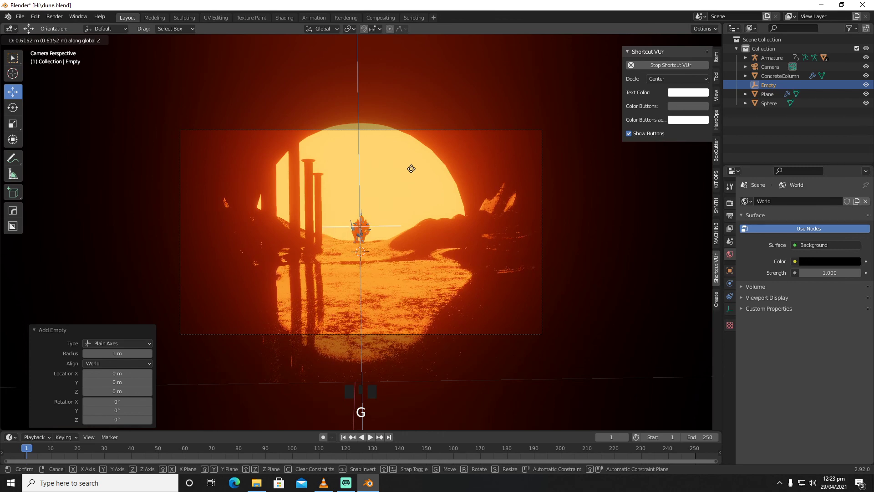
left_click(411, 168)
middle_click_drag(411, 168, 420, 201)
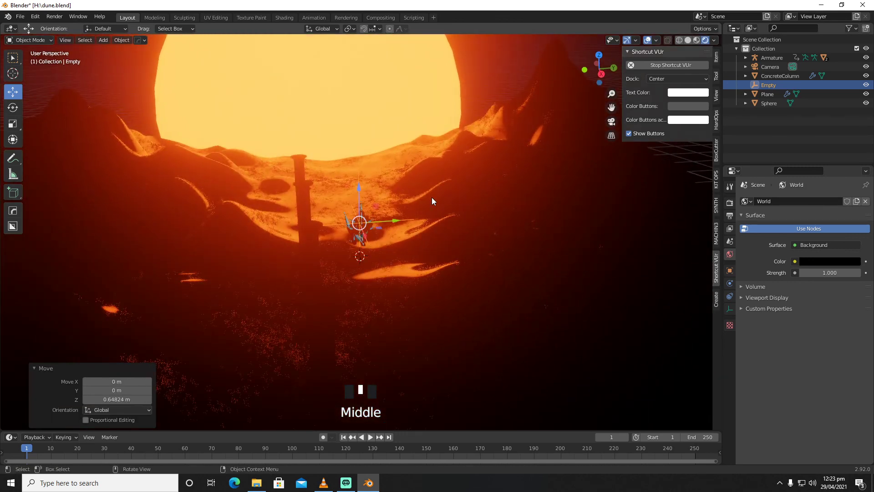
key("KP_0")
Step: Enable depth of field on the camera with the empty as focus object and an F-Stop of 0.9
left_click(774, 59)
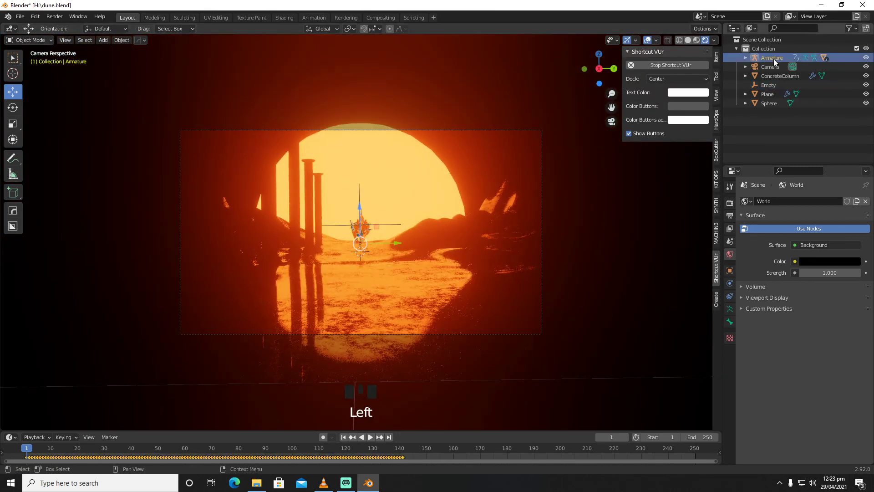
left_click(774, 64)
left_click(730, 309)
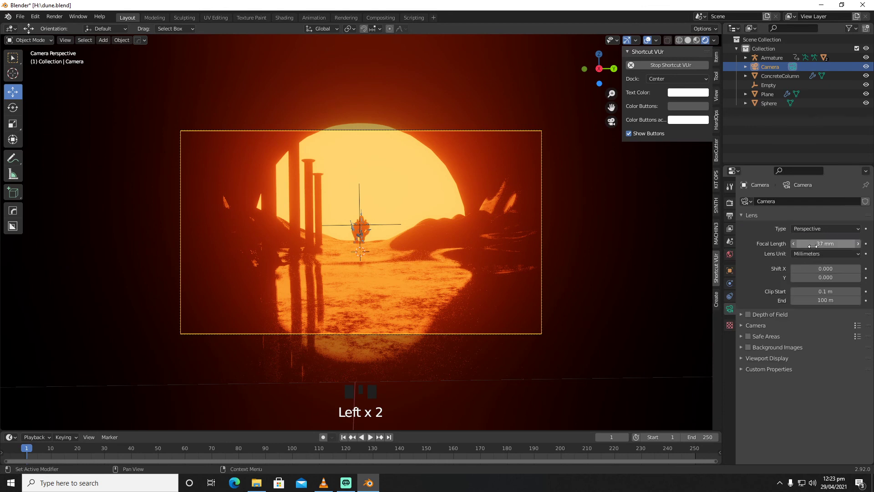
left_click(748, 314)
left_click(742, 315)
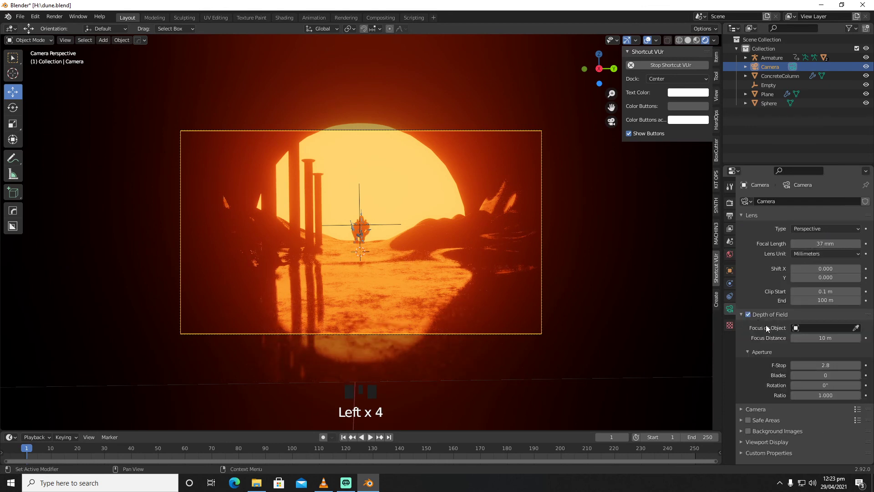
left_click(818, 328)
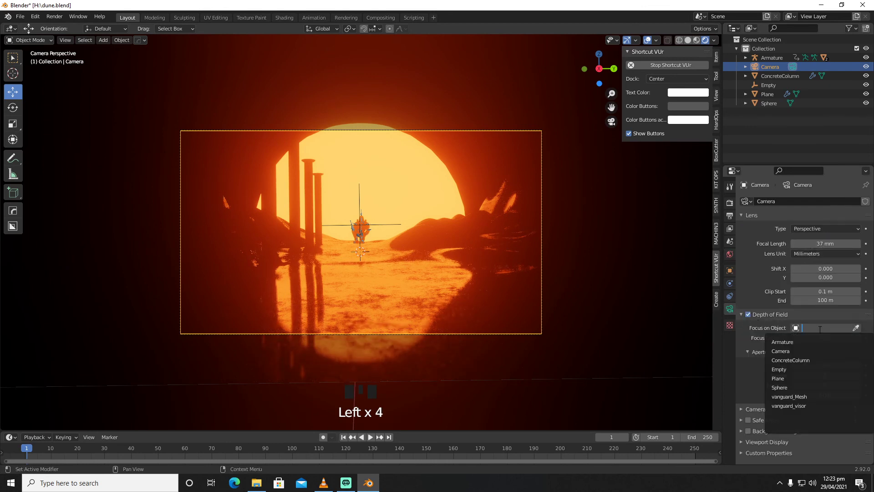
left_click(801, 367)
mouse_move(800, 366)
left_mouse_down()
mouse_move(780, 366)
mouse_move(790, 367)
left_mouse_up()
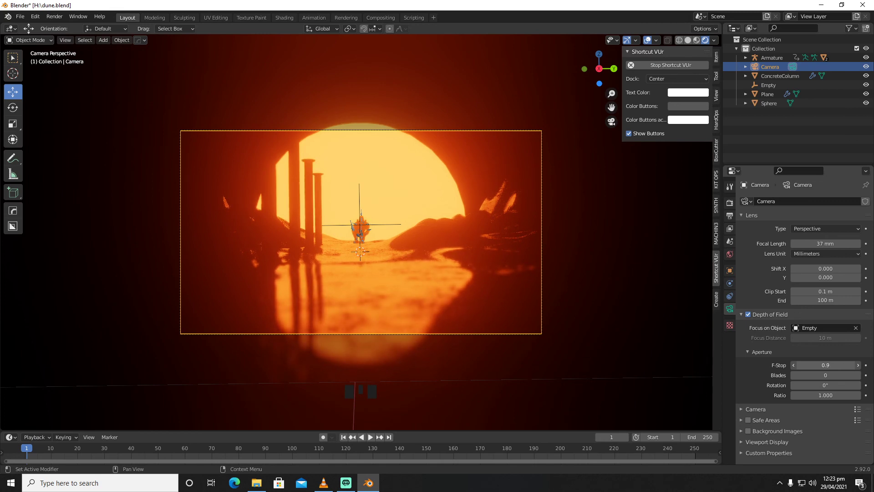
Step: Render the current frame as an image and view the whole result
left_click(54, 16)
left_click(58, 29)
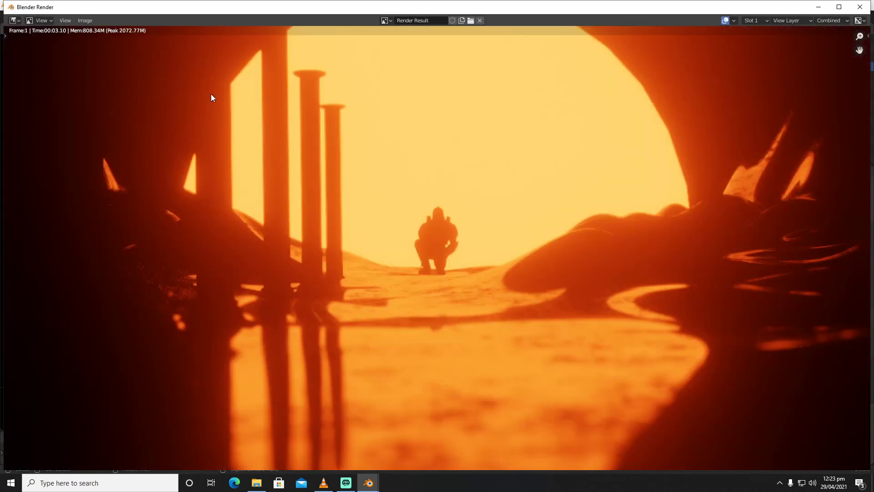
scroll(302, 109, "down", 1)
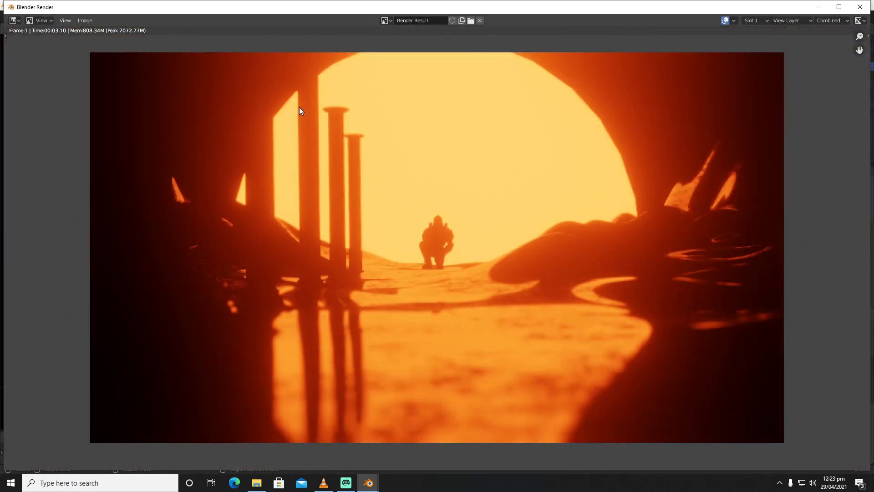